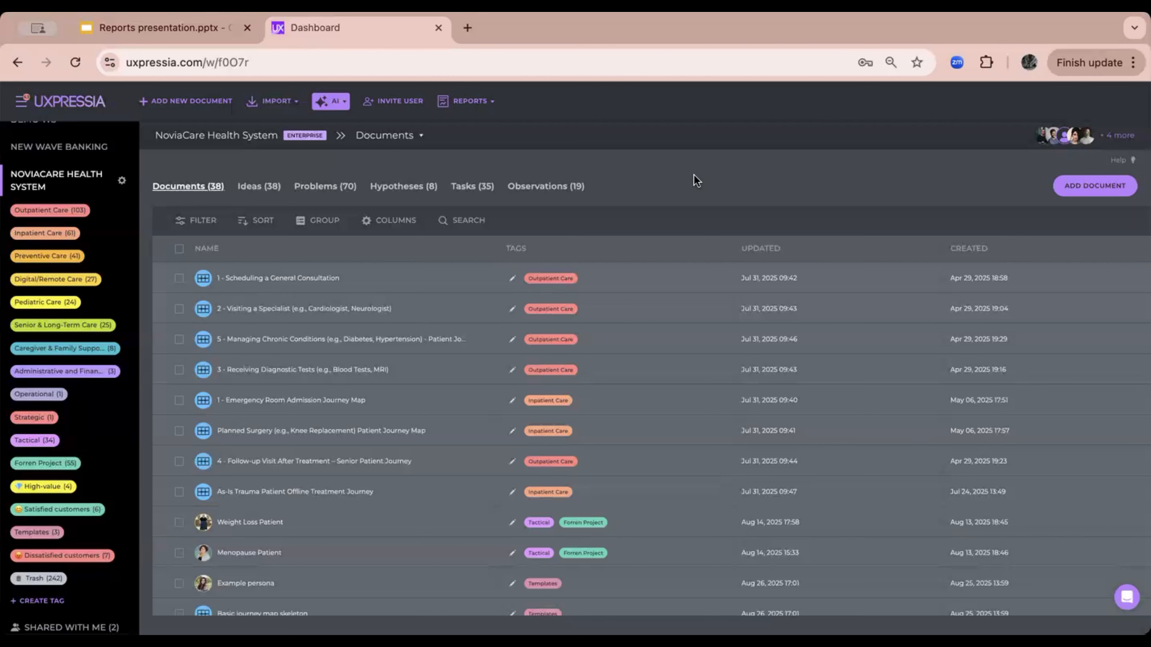
# - Open the All ideas report of the NoviaCare Health System workspace
pyautogui.click(467, 104)
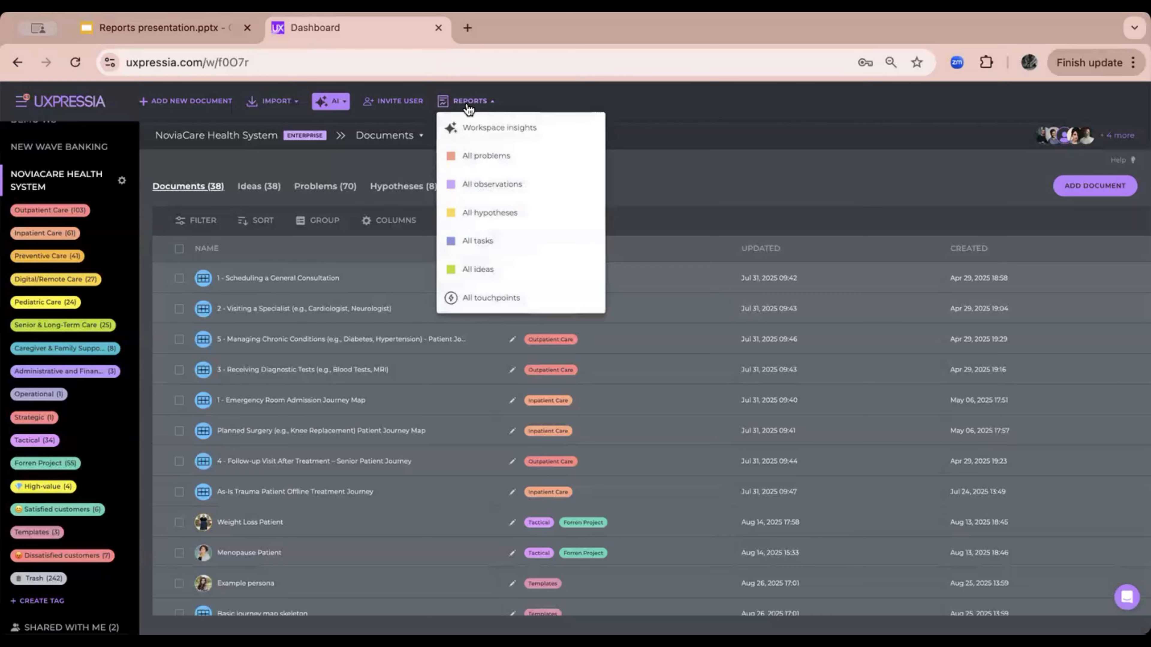
pyautogui.click(501, 271)
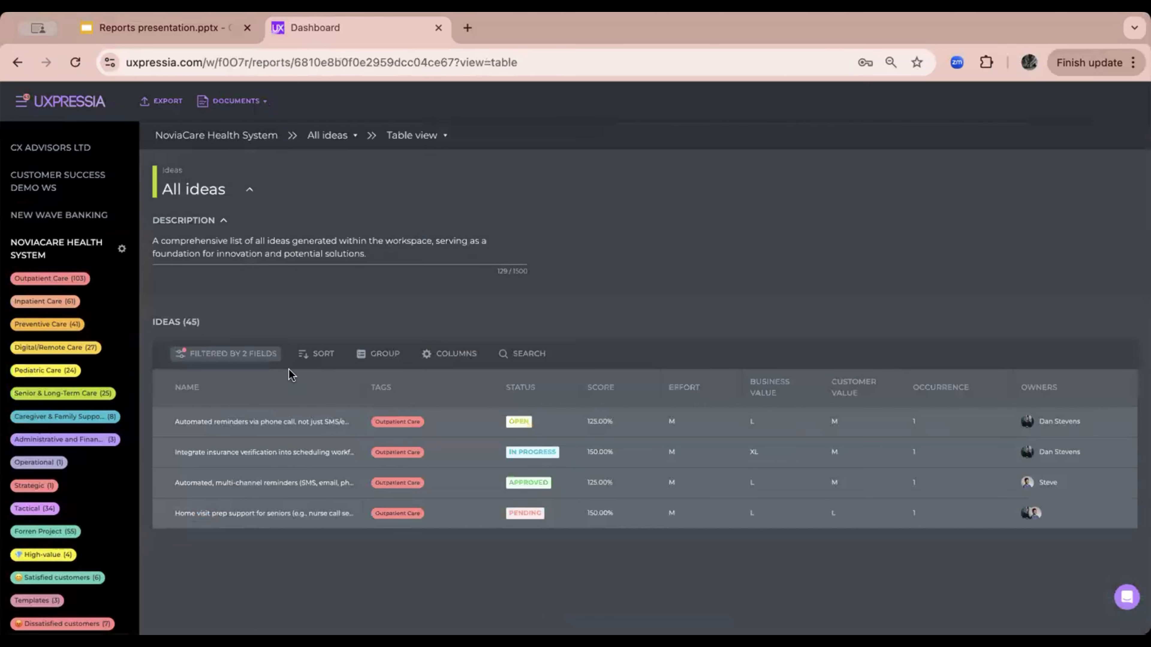
pyautogui.scroll(-1, 411, 324)
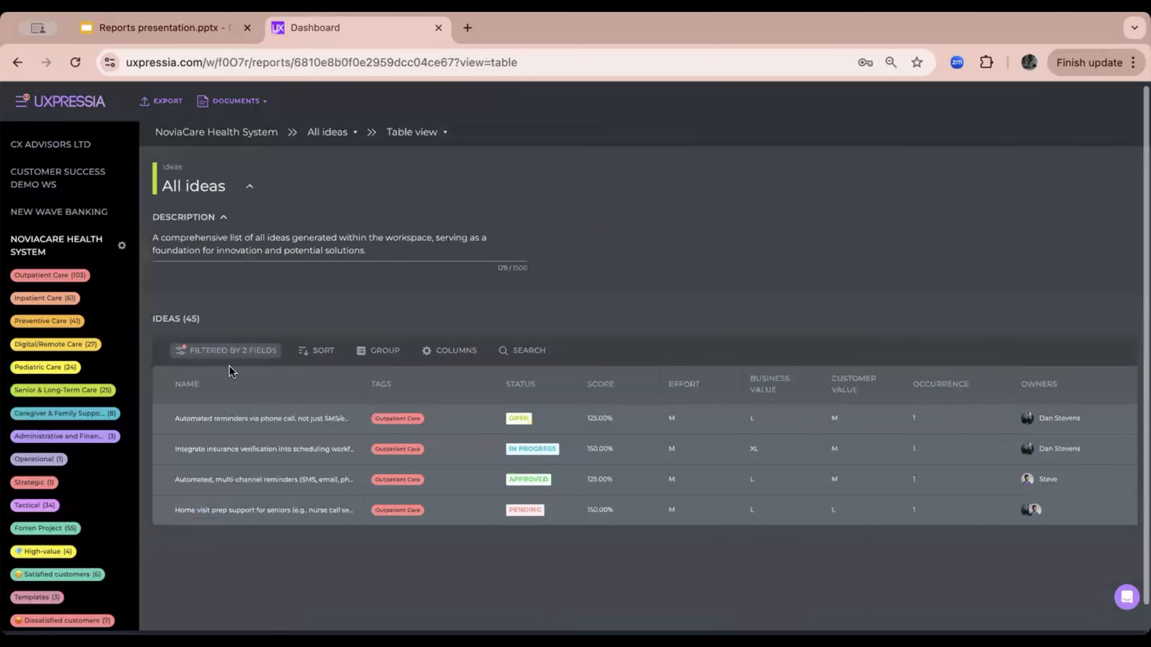
# - Remove the Effort and Business Value conditions from the ideas filter and look through the unfiltered list
pyautogui.click(226, 349)
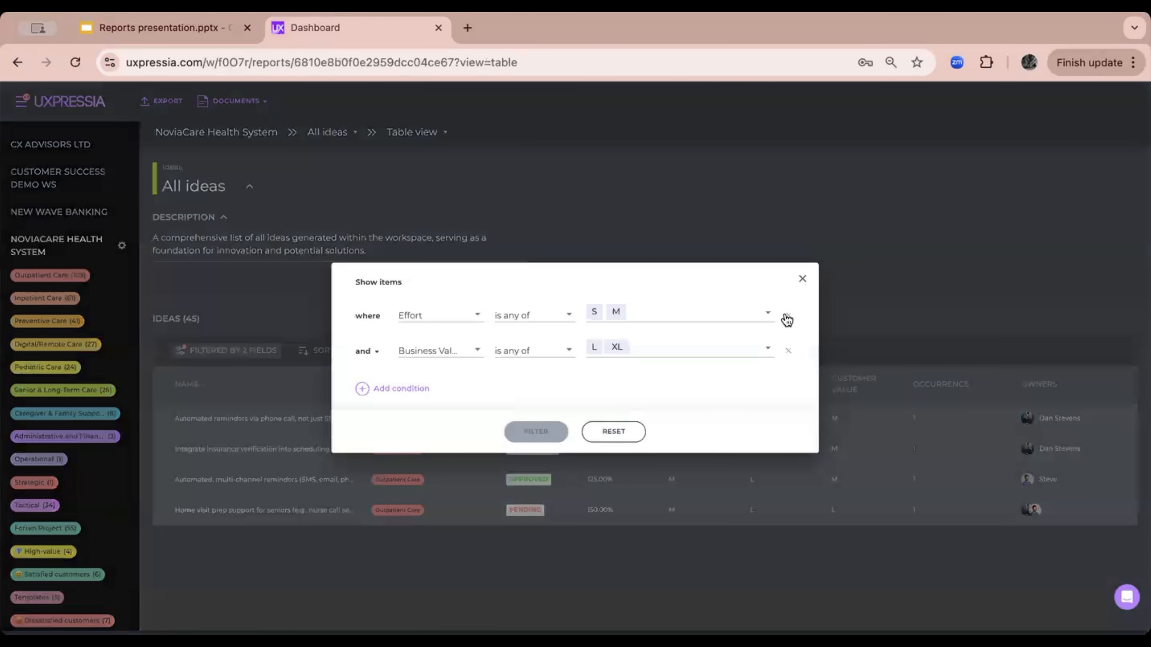
pyautogui.click(786, 317)
pyautogui.click(787, 334)
pyautogui.click(529, 397)
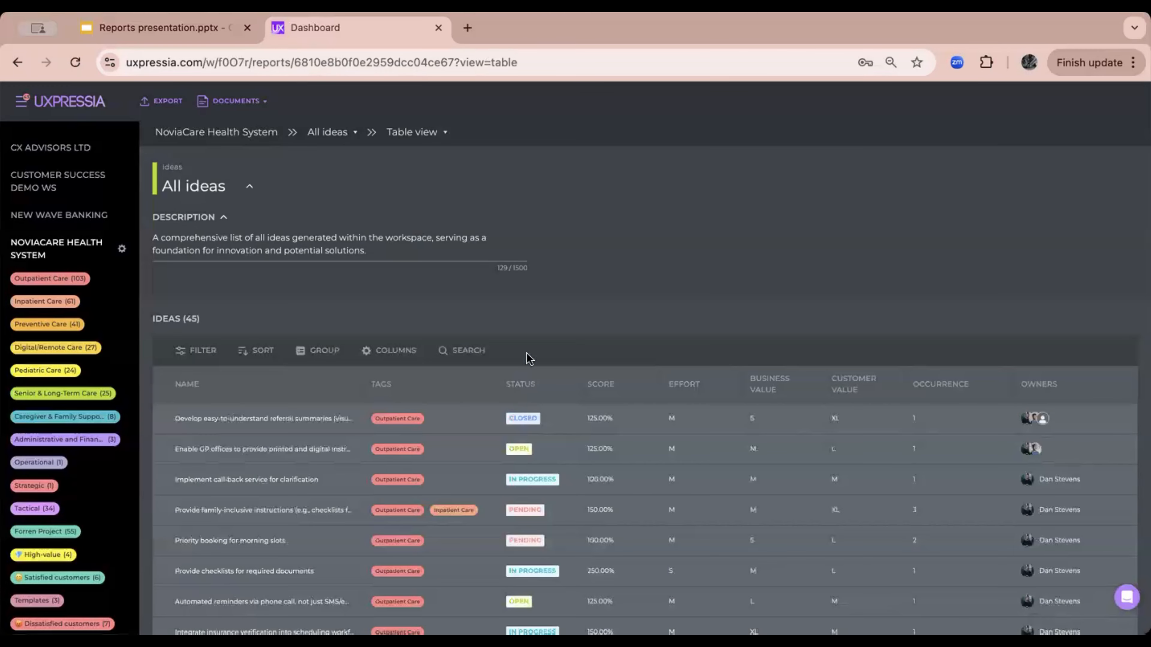
pyautogui.scroll(-2, 522, 302)
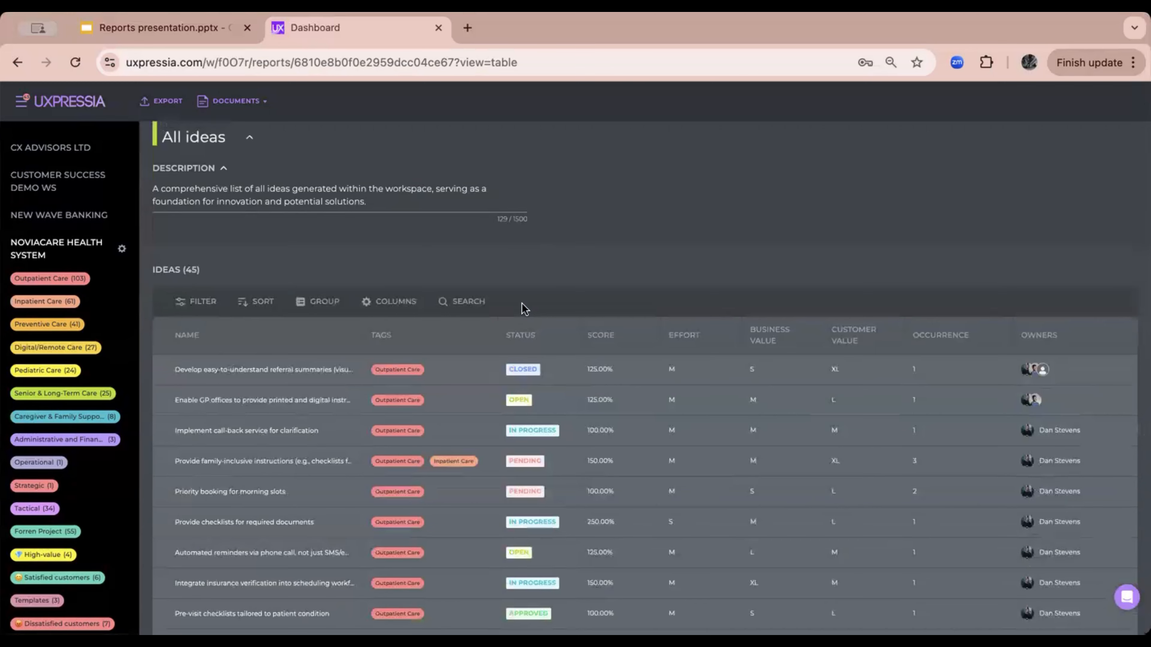
pyautogui.scroll(-2, 406, 488)
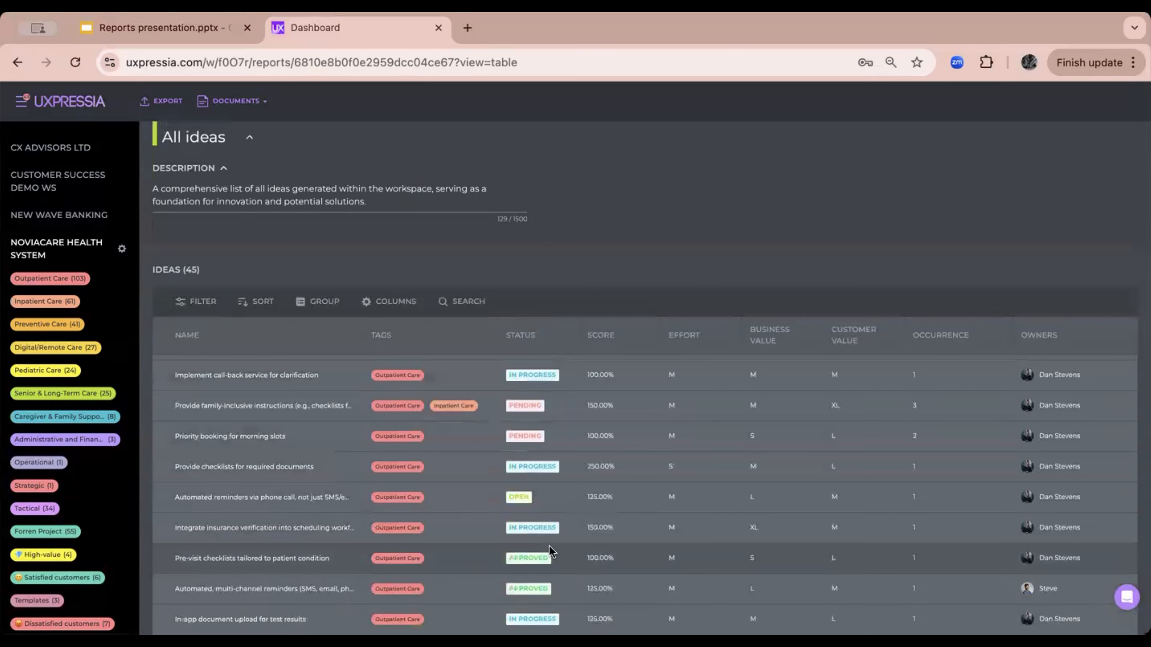
pyautogui.scroll(-1, 550, 550)
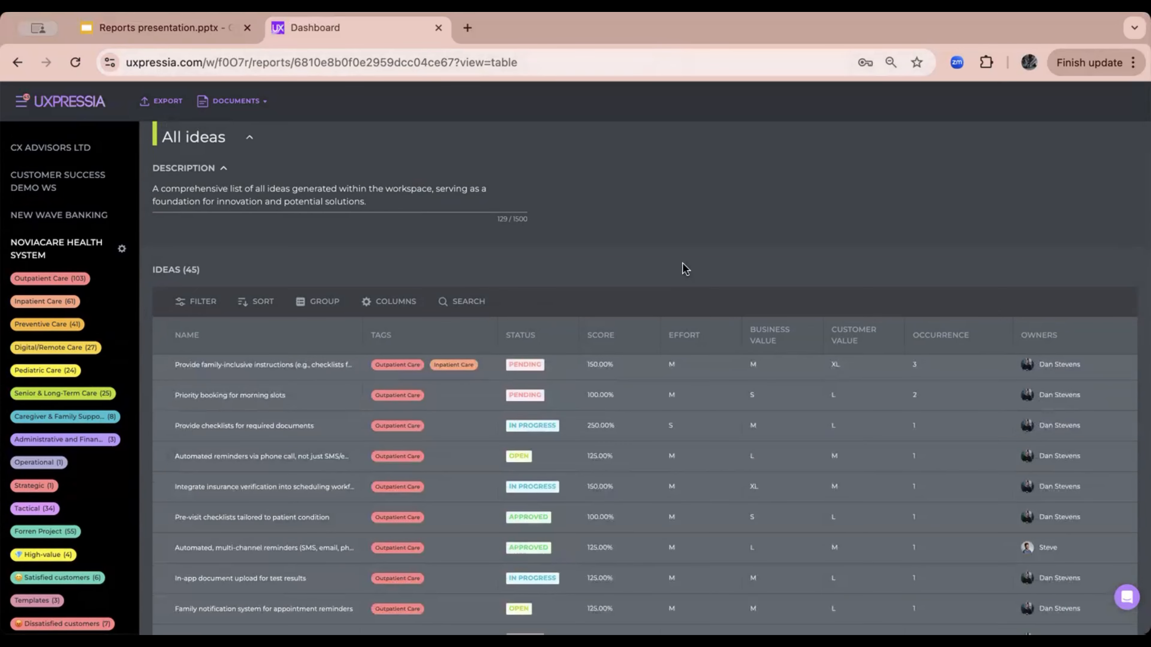
pyautogui.scroll(3, 654, 439)
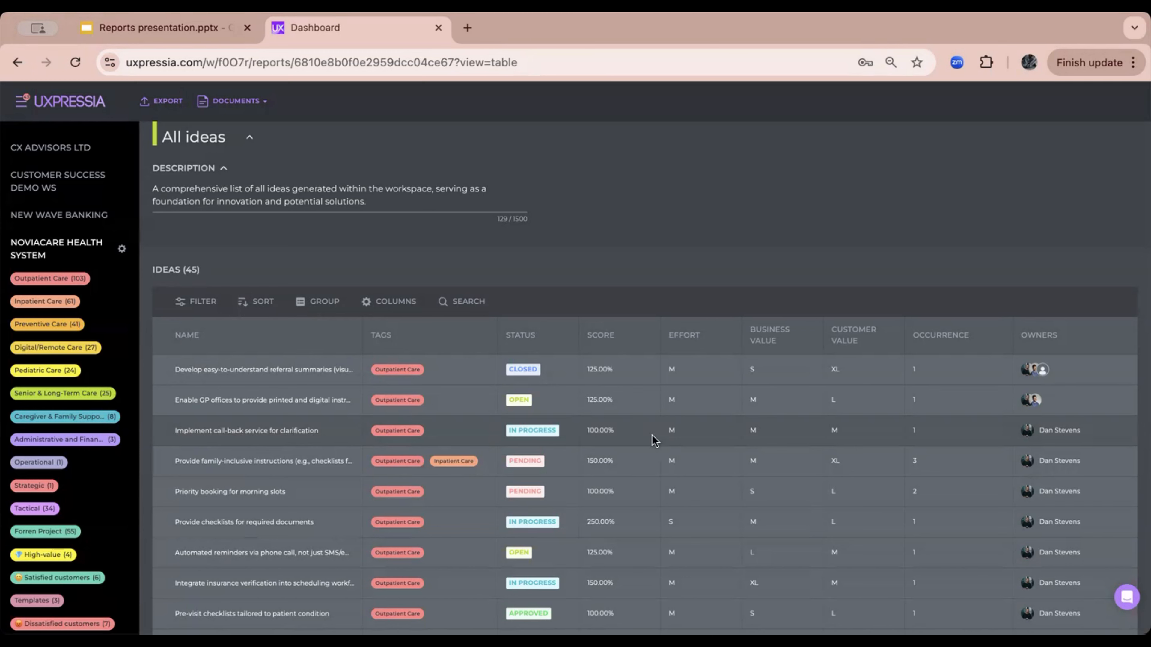
# - Add a filter condition to the ideas table where Effort is any of S or M
pyautogui.click(200, 302)
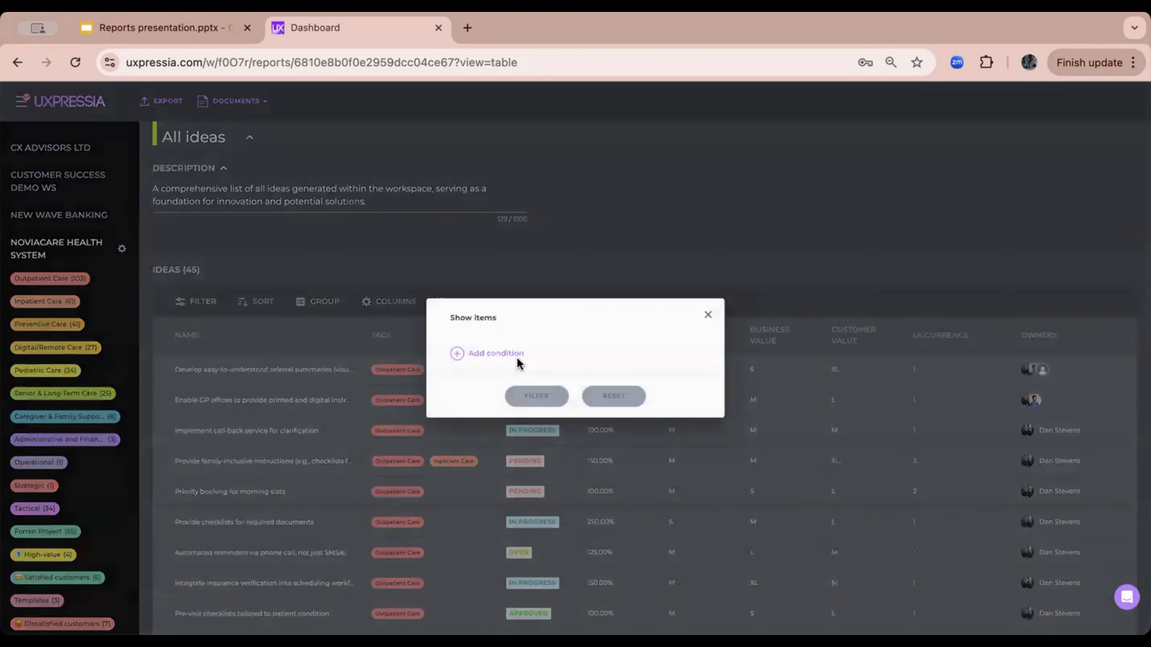
pyautogui.click(518, 361)
pyautogui.click(507, 451)
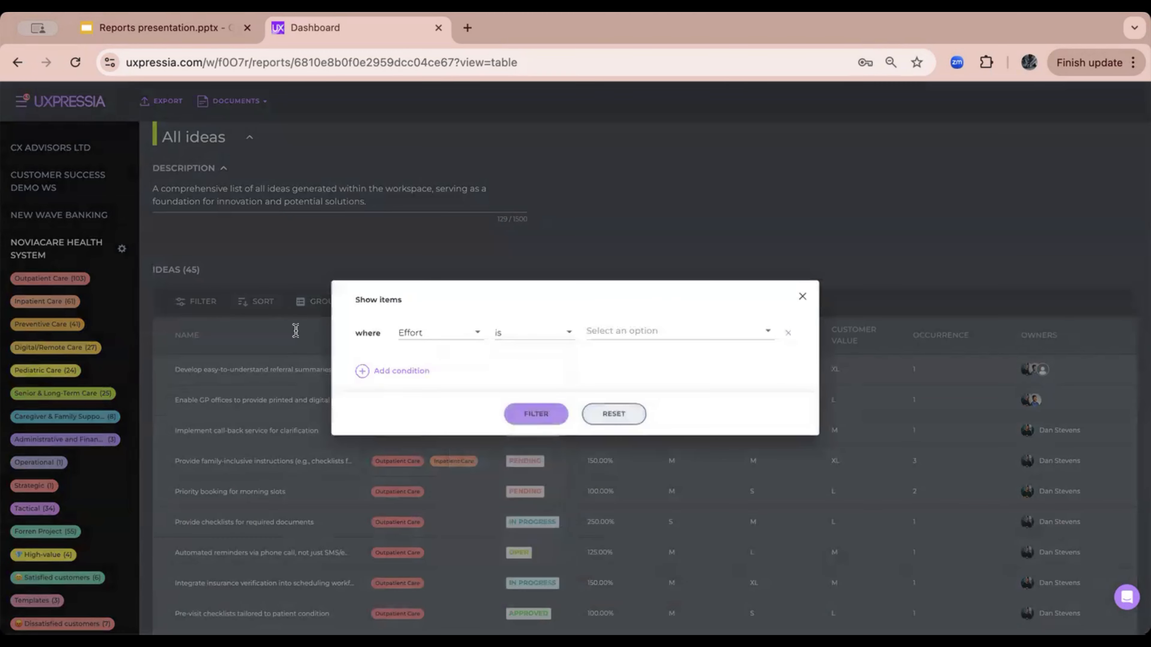
pyautogui.click(519, 333)
pyautogui.click(517, 408)
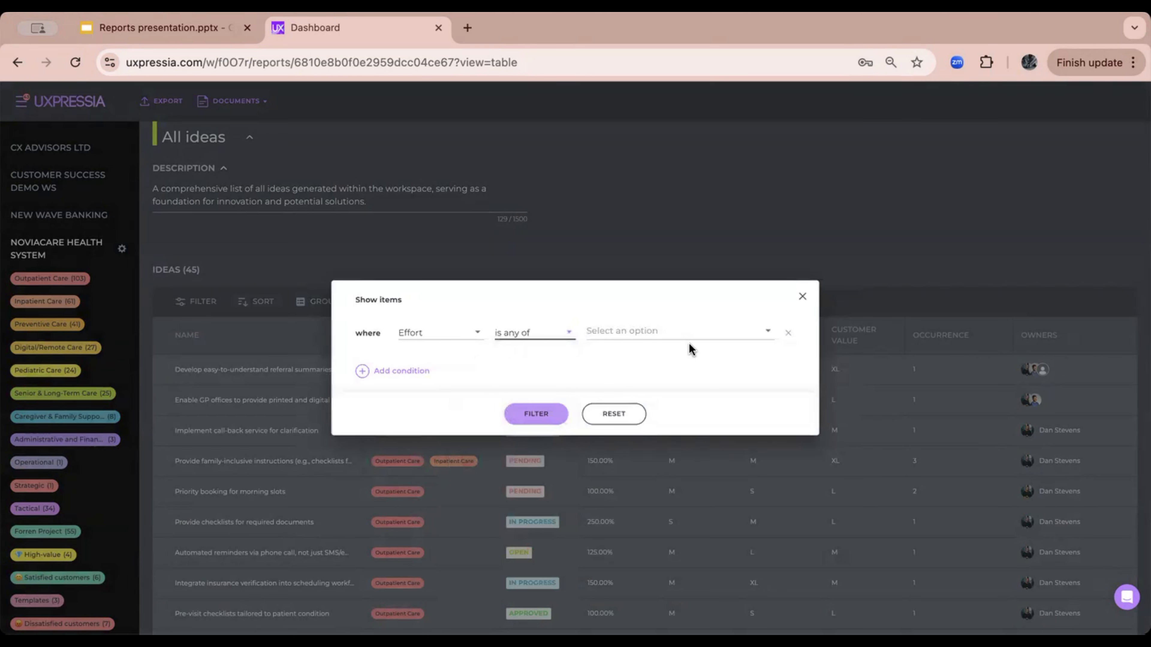
pyautogui.click(681, 330)
pyautogui.click(603, 378)
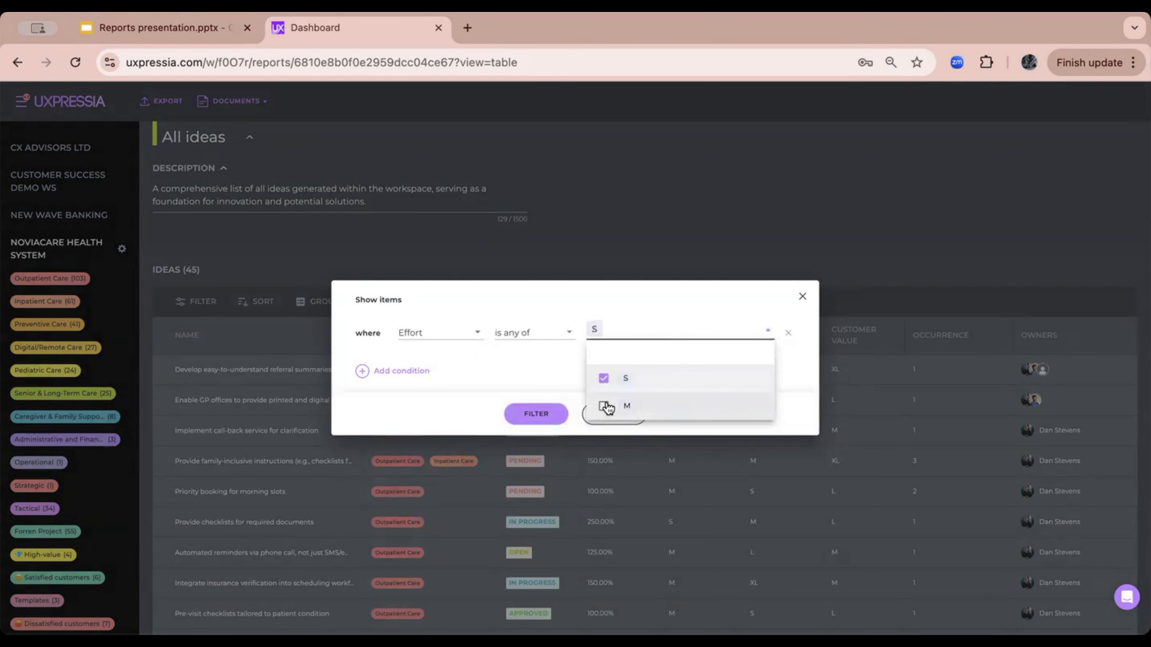
pyautogui.click(605, 406)
pyautogui.click(487, 375)
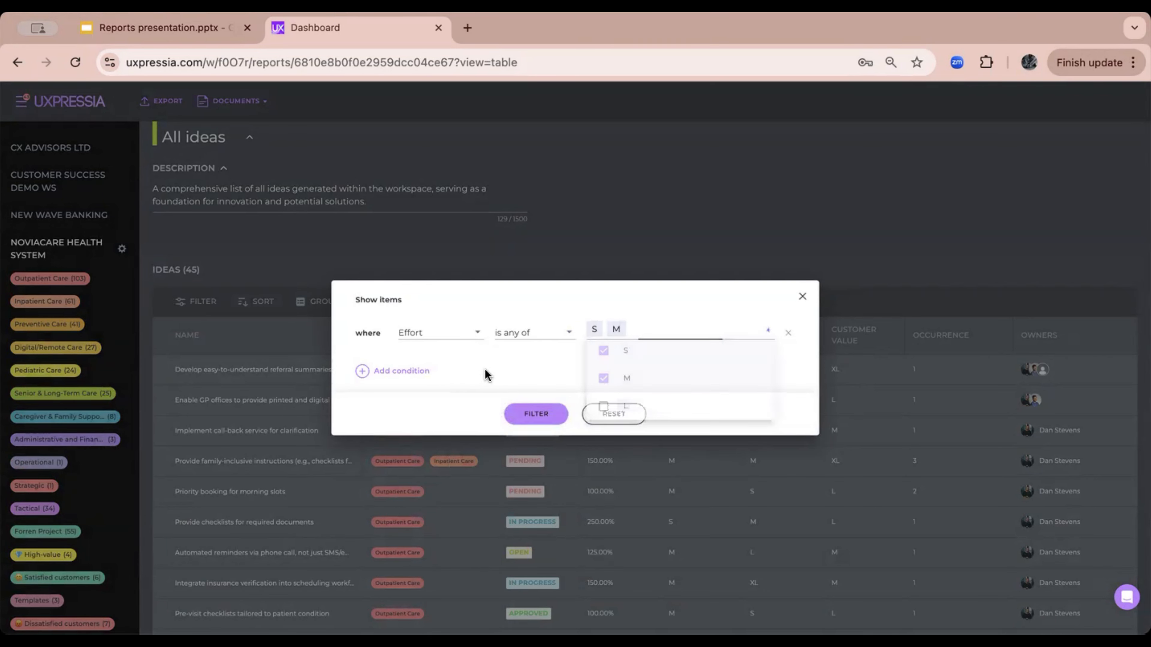
# - Add a second condition where Business Value is any of L or XL, and apply the filter to the ideas table
pyautogui.click(382, 371)
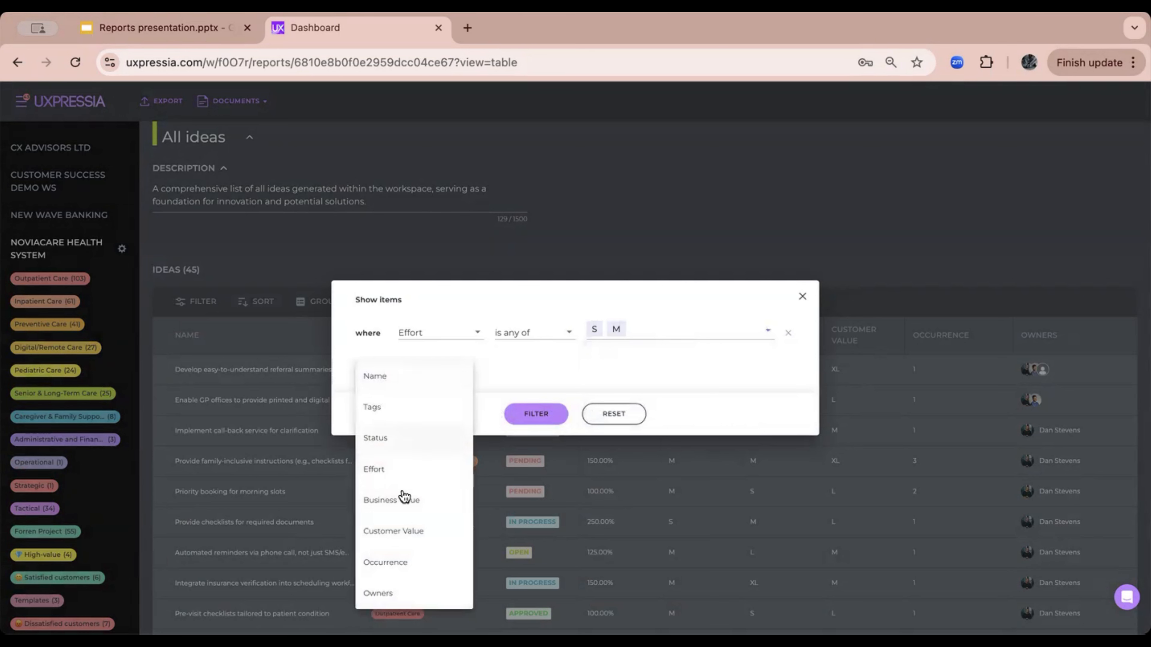
pyautogui.click(401, 510)
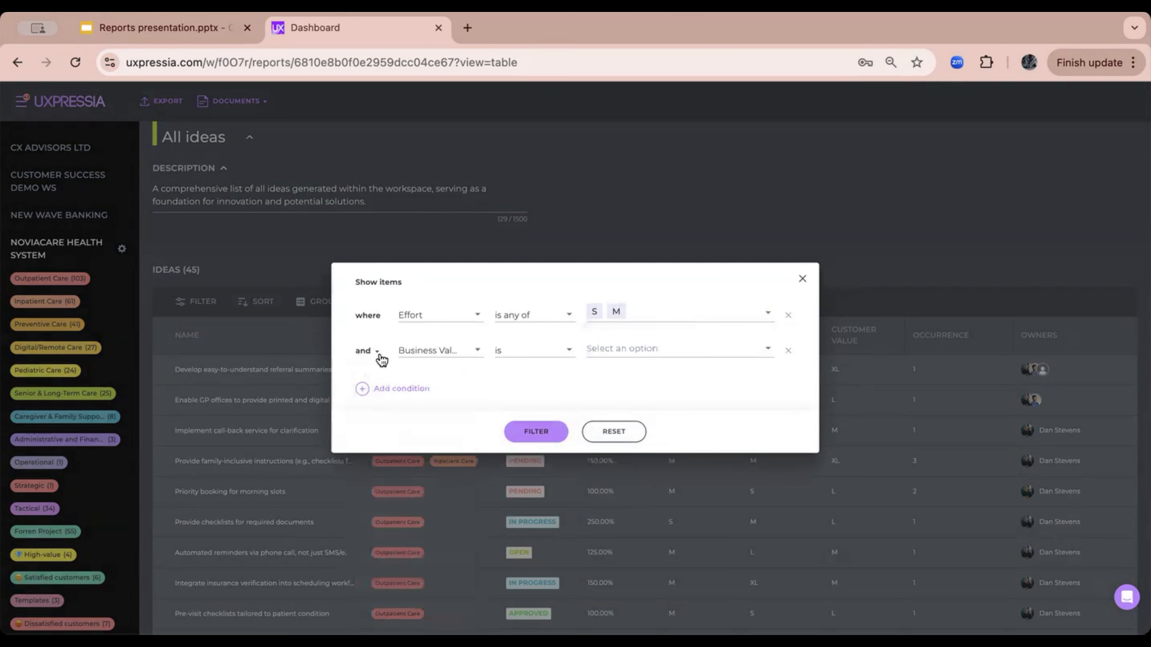
pyautogui.click(562, 351)
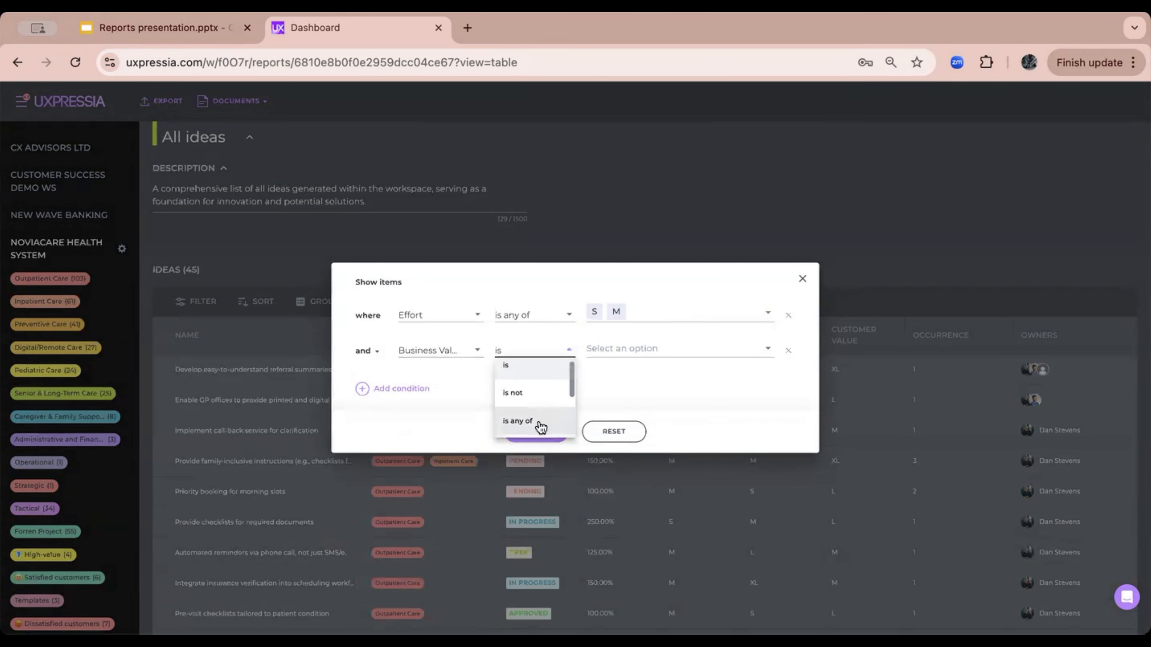
pyautogui.click(541, 427)
pyautogui.click(671, 356)
pyautogui.scroll(-2, 634, 399)
pyautogui.click(604, 388)
pyautogui.click(603, 416)
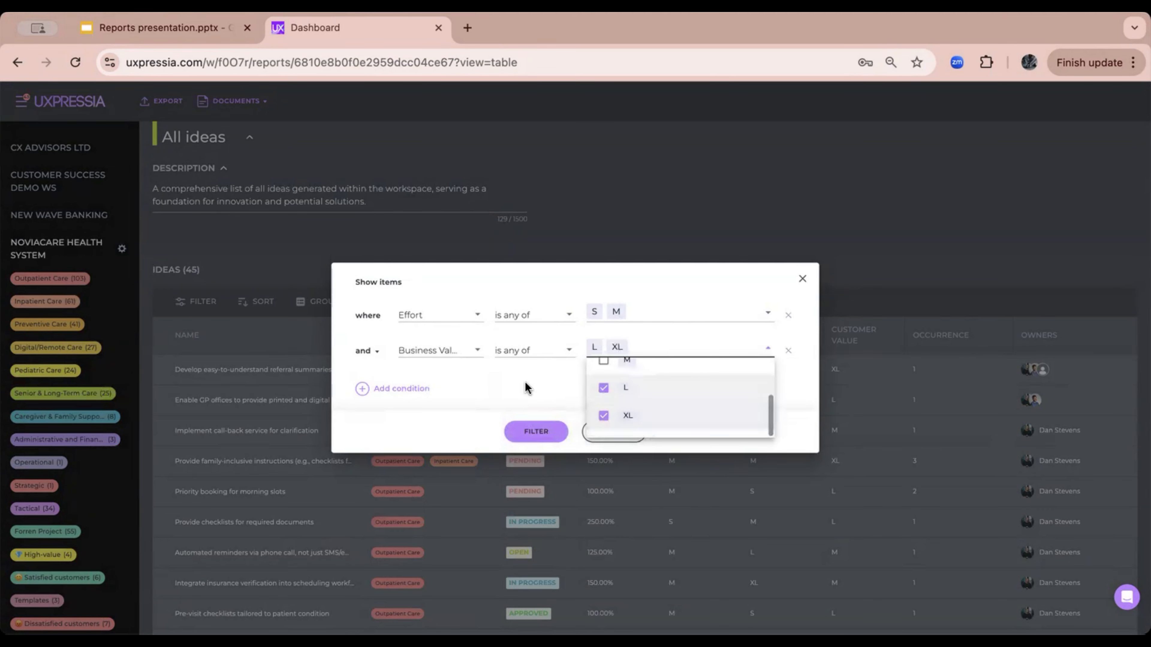
pyautogui.click(526, 388)
pyautogui.click(547, 435)
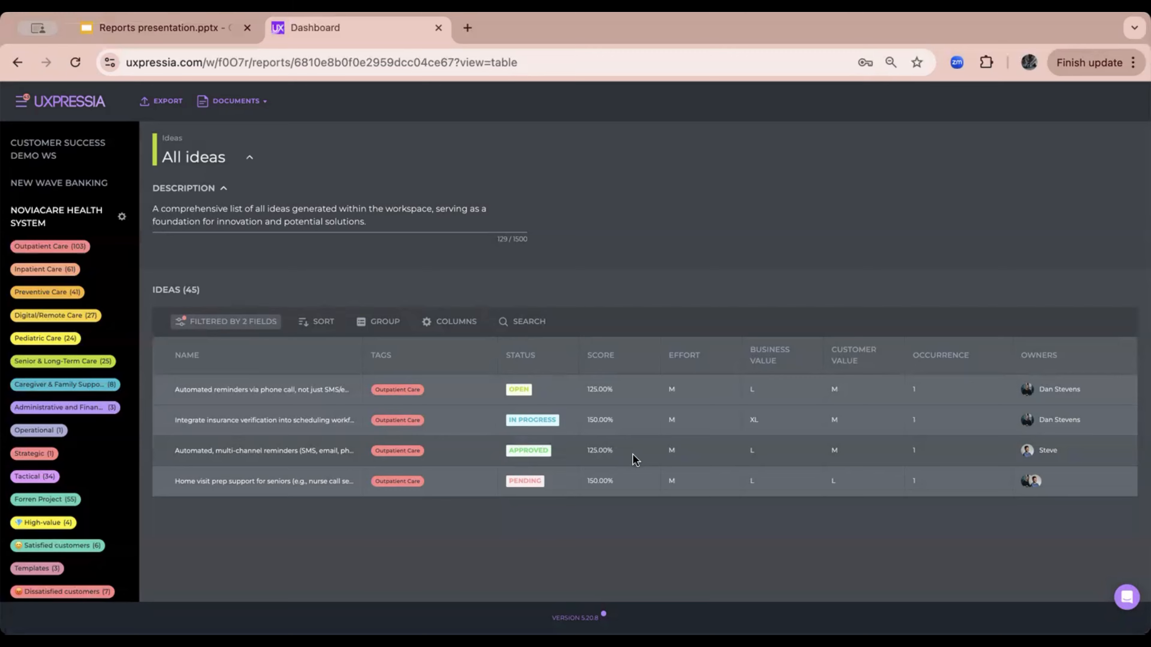
# - Switch the All ideas report from the table to the Graph view
pyautogui.scroll(1, 636, 460)
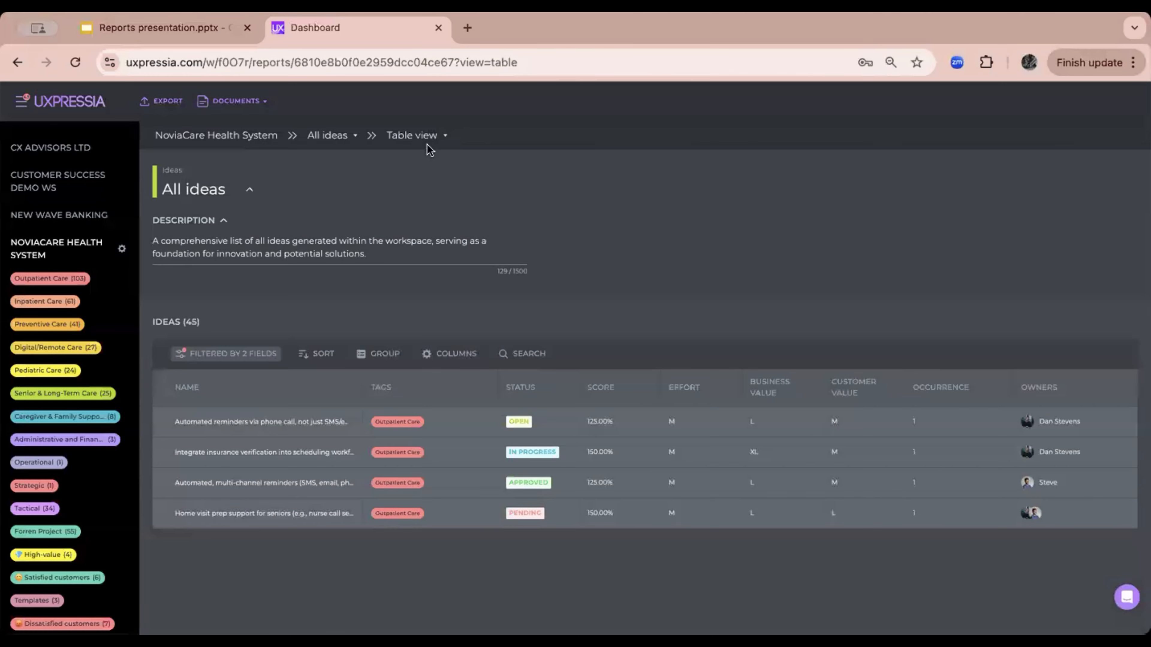
pyautogui.click(426, 136)
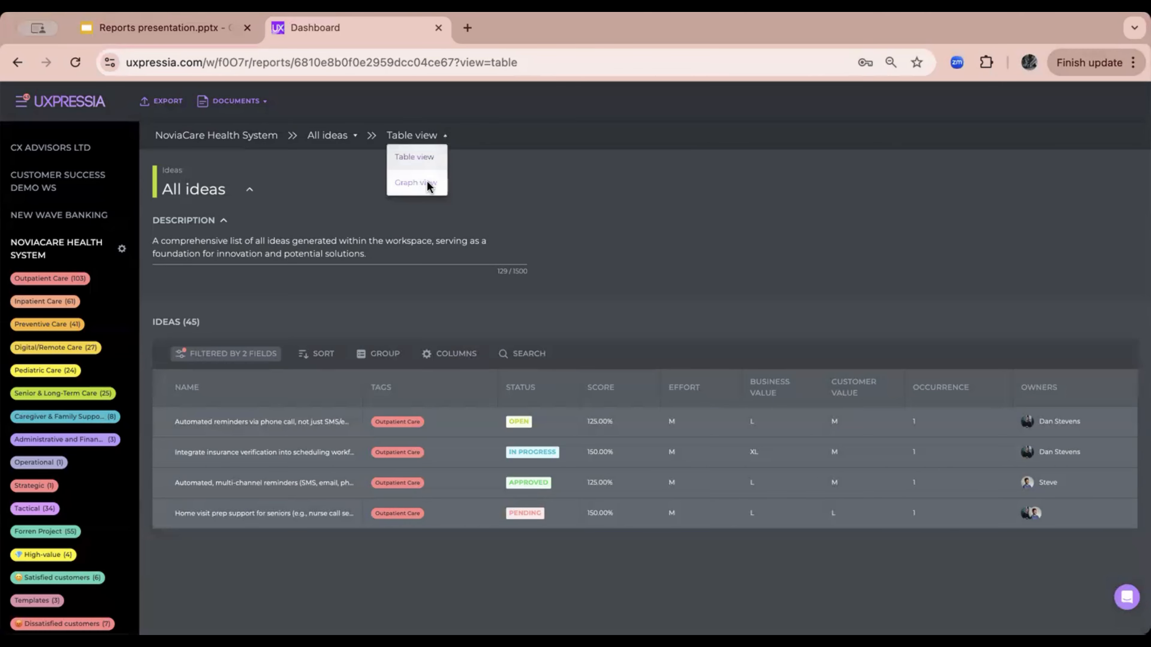
pyautogui.click(428, 181)
pyautogui.scroll(-1, 524, 272)
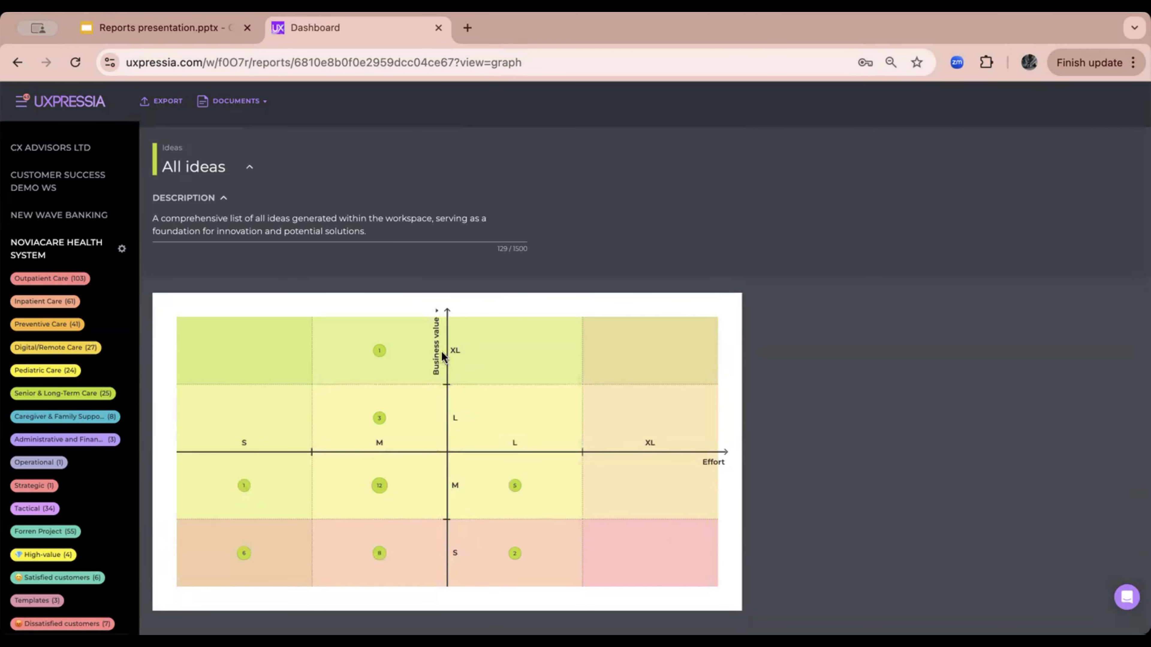
# - Change the graph's vertical axis to Customer value and return it to Business value
pyautogui.click(436, 323)
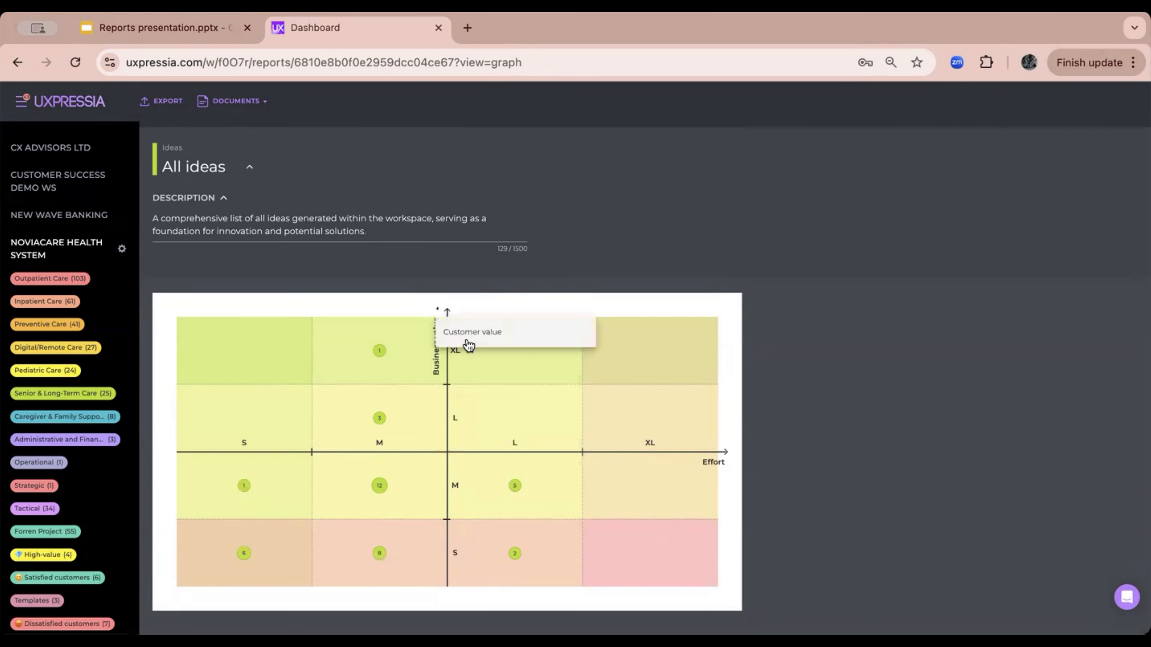
pyautogui.click(467, 331)
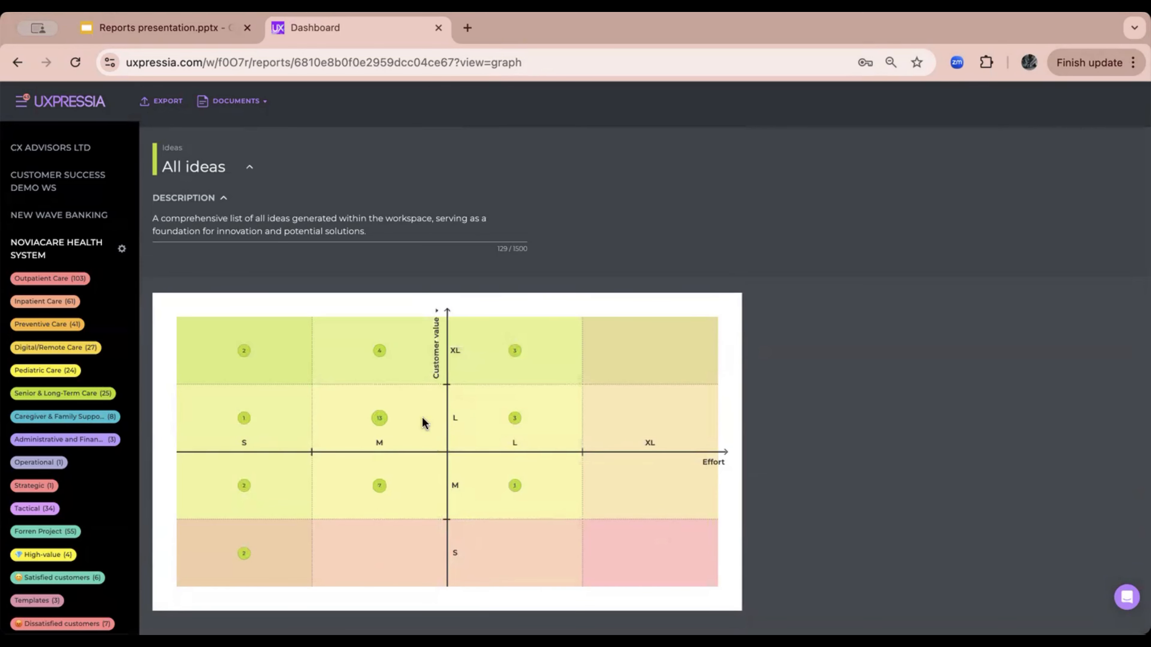
pyautogui.click(439, 365)
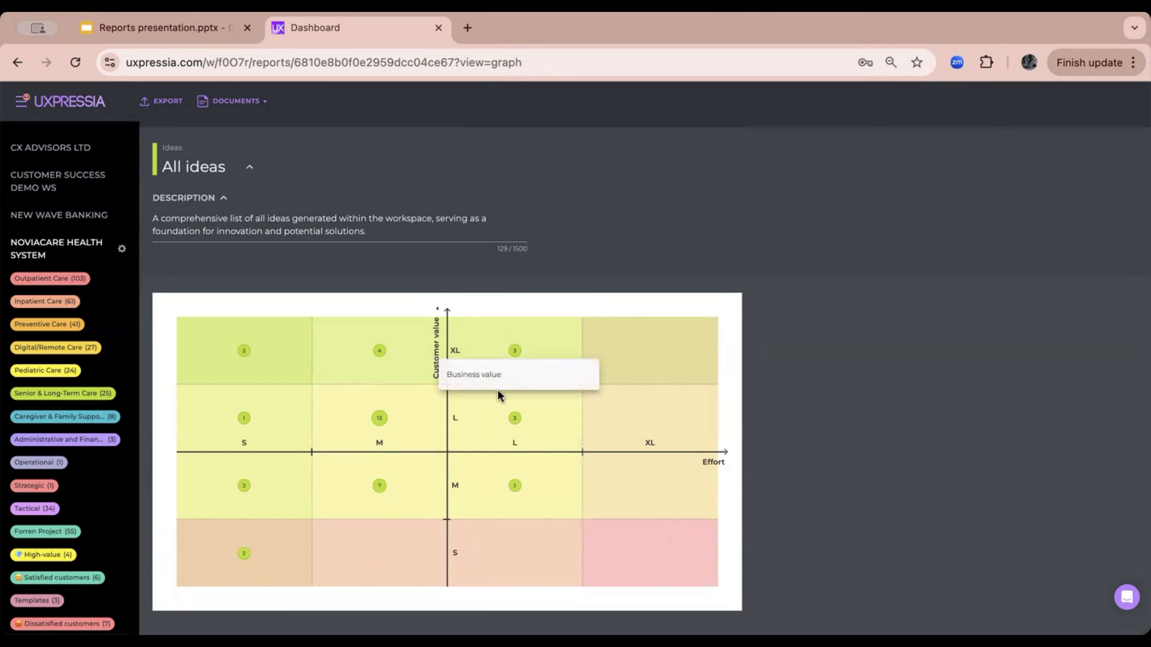
pyautogui.click(492, 379)
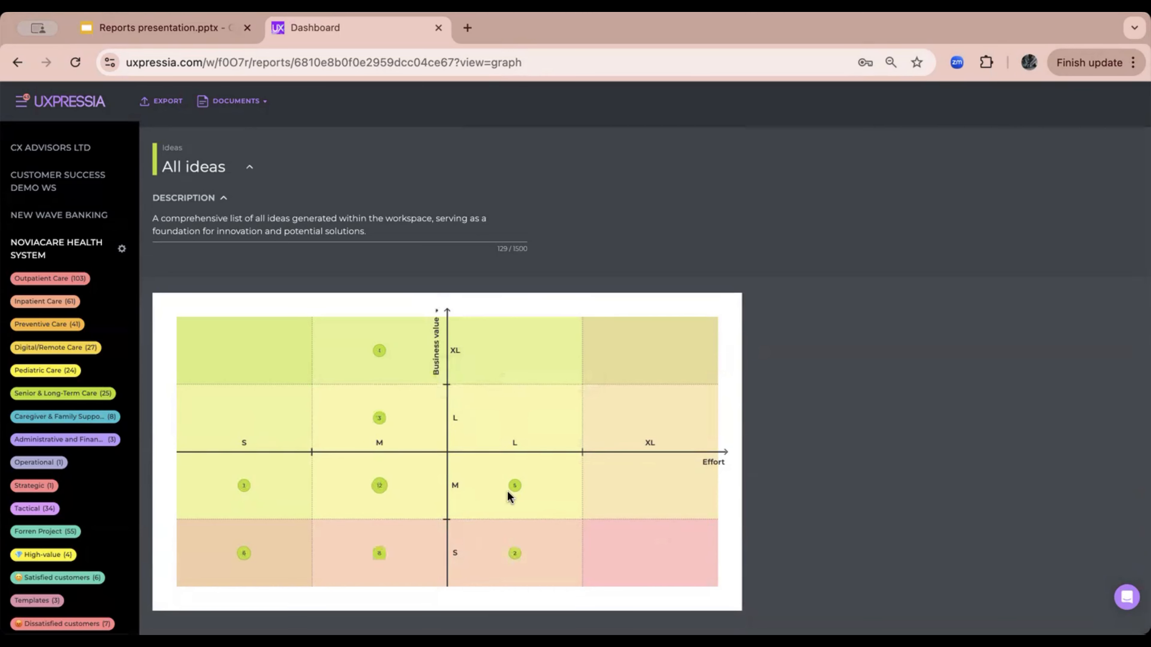
# - Examine the ideas behind the graph bubbles at Business value XL, Effort M and at Business value M, Effort M
pyautogui.click(379, 357)
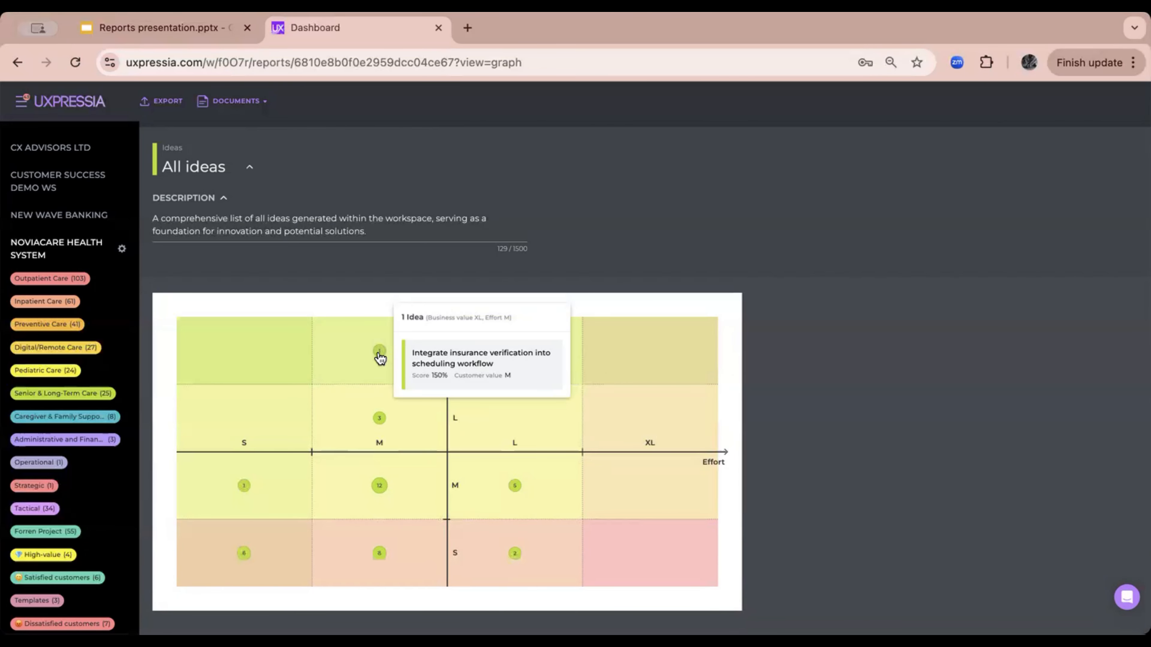
pyautogui.click(379, 357)
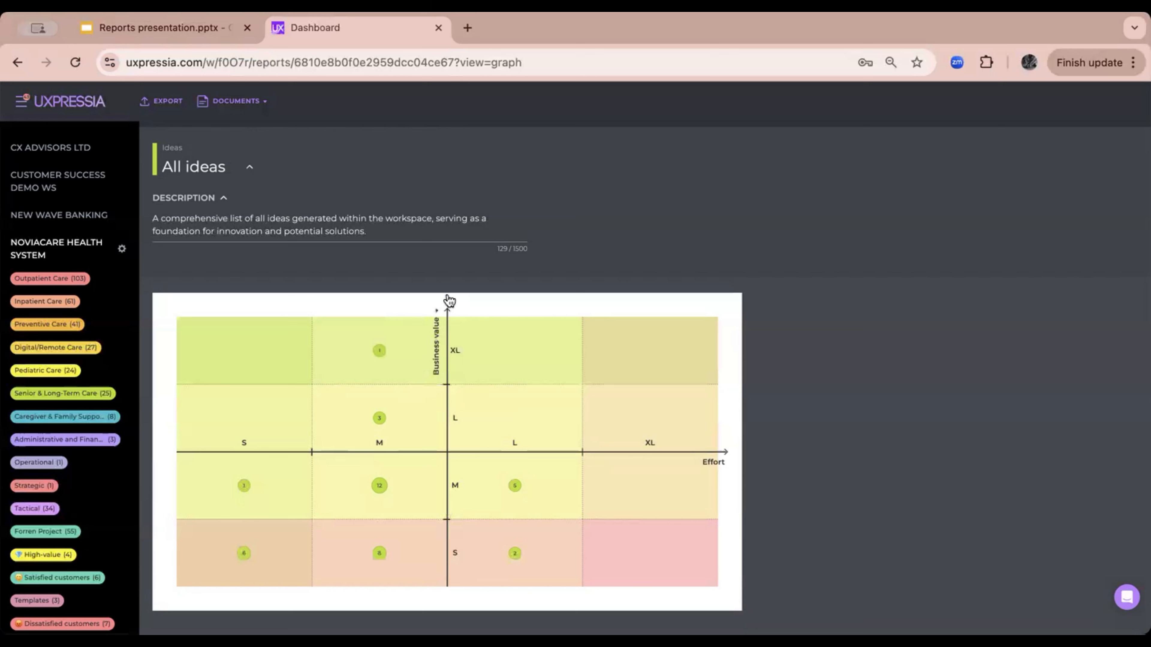
pyautogui.click(378, 356)
pyautogui.moveTo(379, 489)
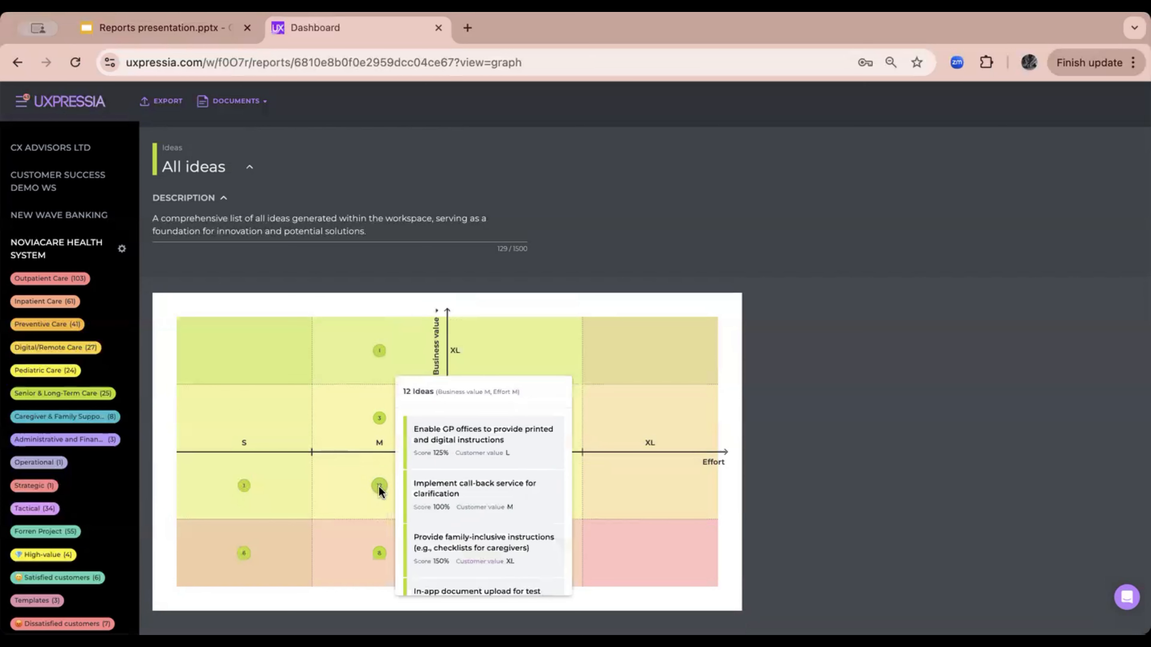
pyautogui.scroll(-2, 450, 499)
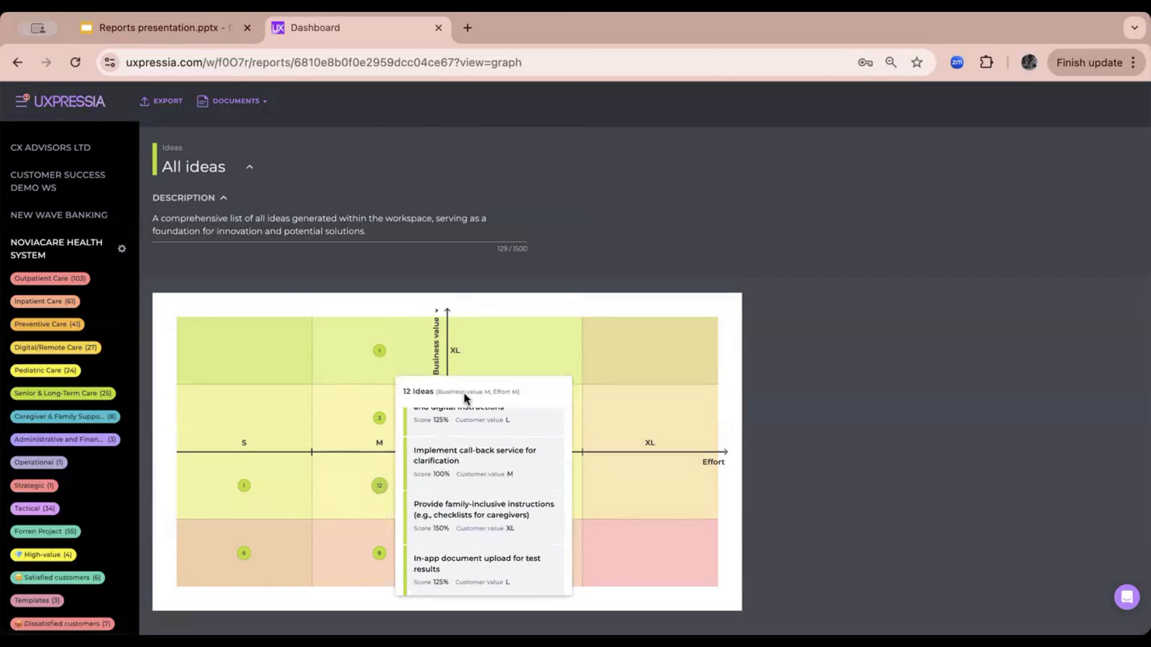
pyautogui.scroll(-5, 487, 524)
pyautogui.scroll(-2, 487, 525)
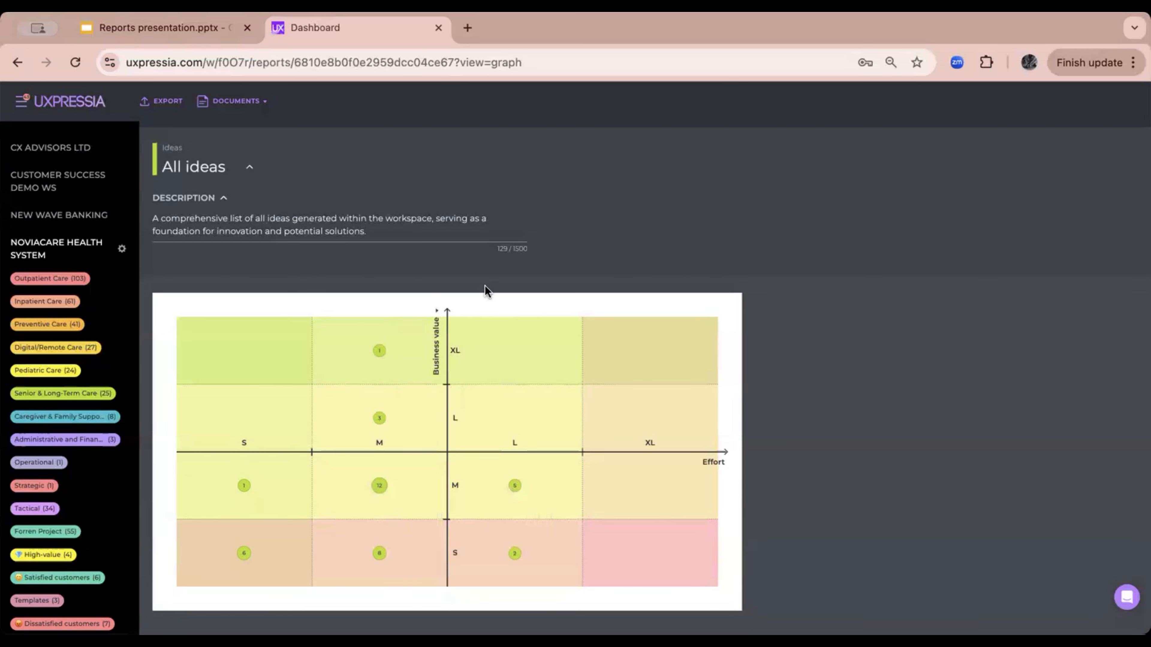
# - Return to the NoviaCare Health System workspace, open its All problems report and look through the problems table
pyautogui.scroll(1, 460, 290)
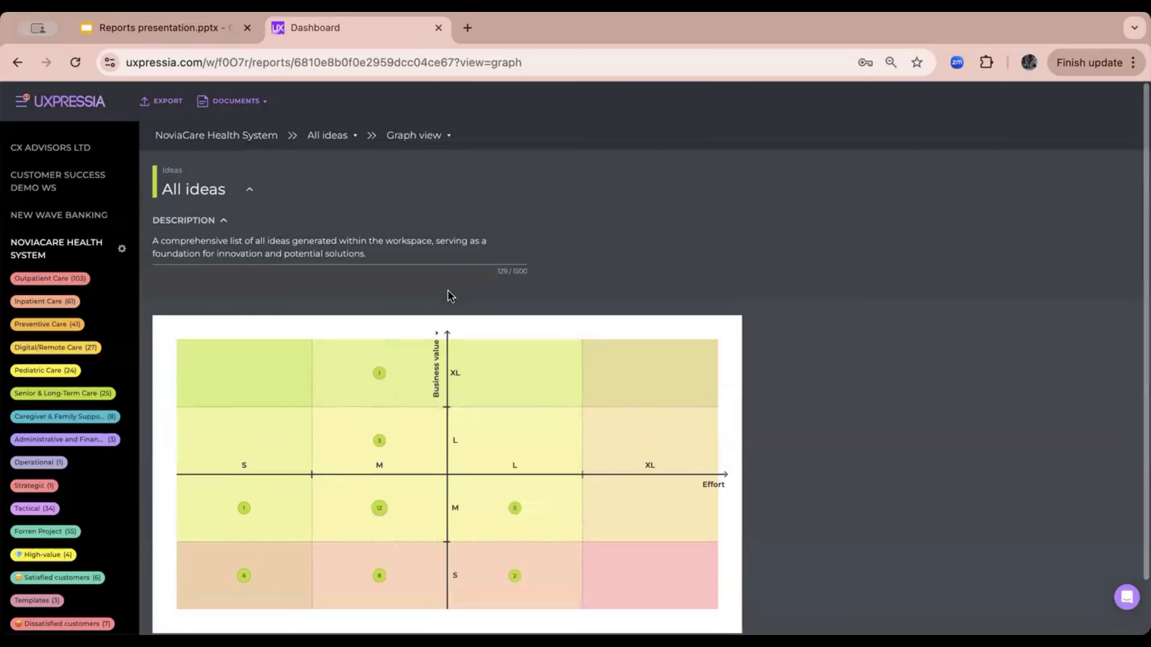
pyautogui.click(228, 136)
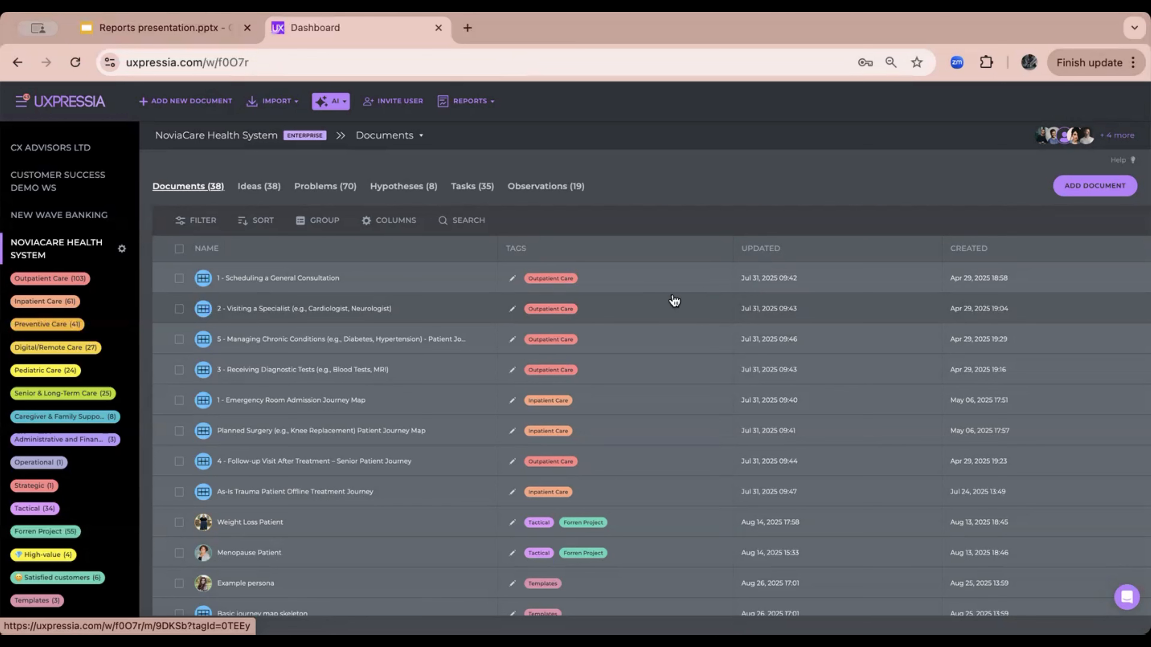
pyautogui.click(476, 102)
pyautogui.click(499, 157)
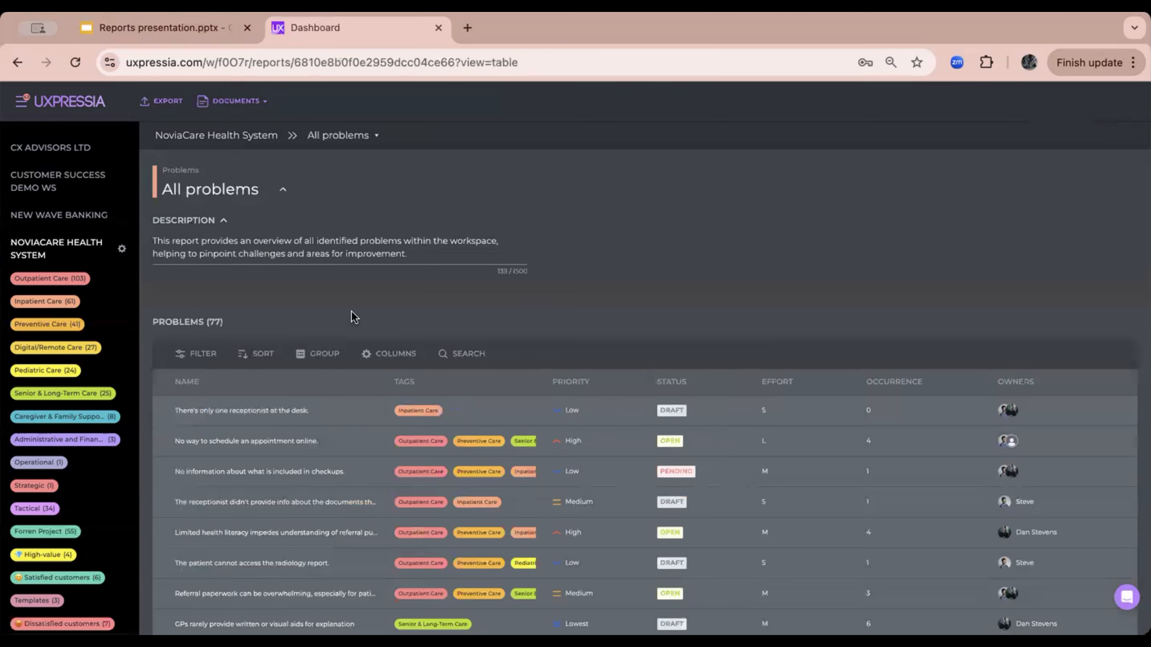
pyautogui.scroll(-1, 353, 315)
pyautogui.scroll(-2, 353, 315)
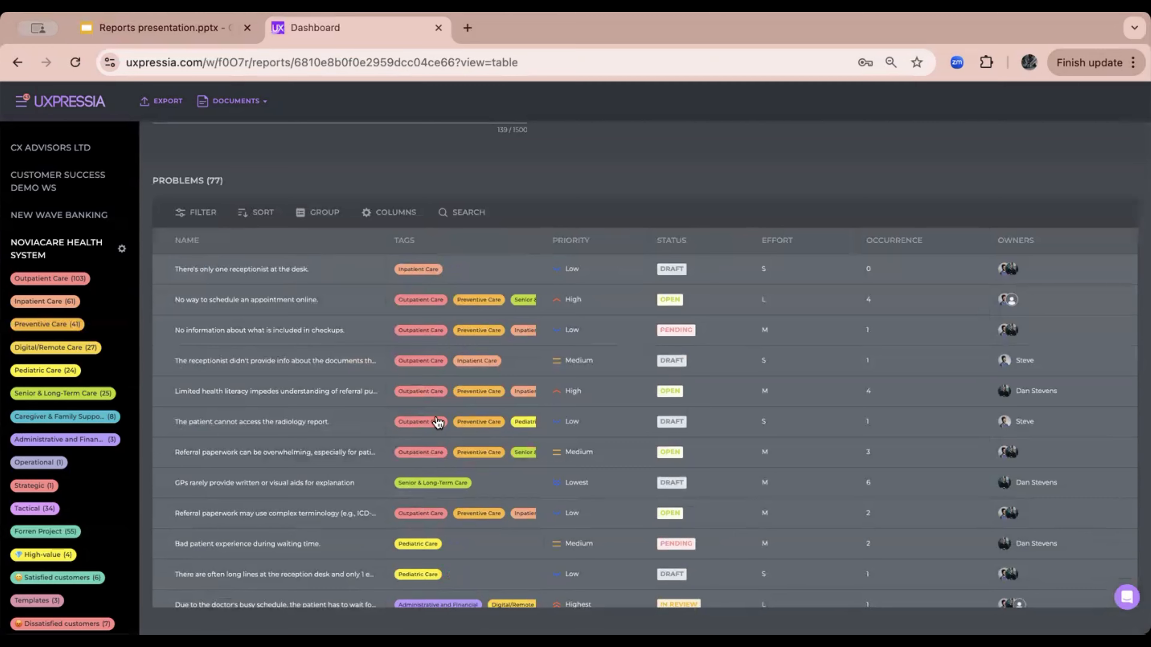
# - Sort the All problems table by Priority in A–Z order and look through the sorted problems
pyautogui.scroll(1, 438, 421)
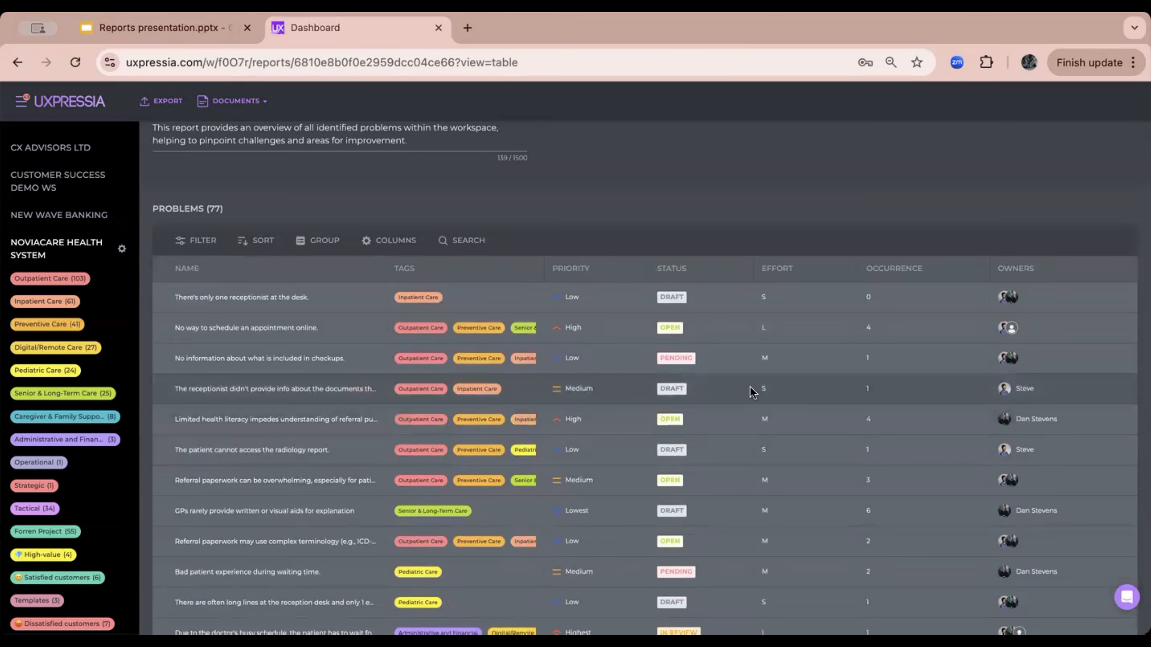
pyautogui.click(254, 241)
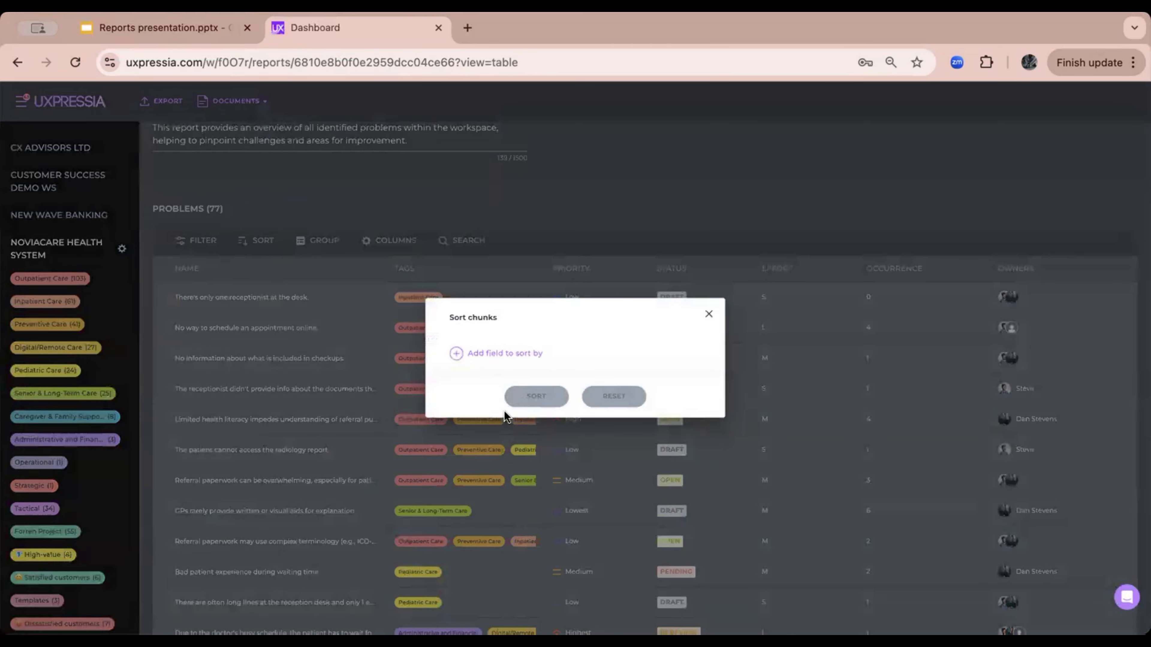
pyautogui.click(483, 355)
pyautogui.click(484, 422)
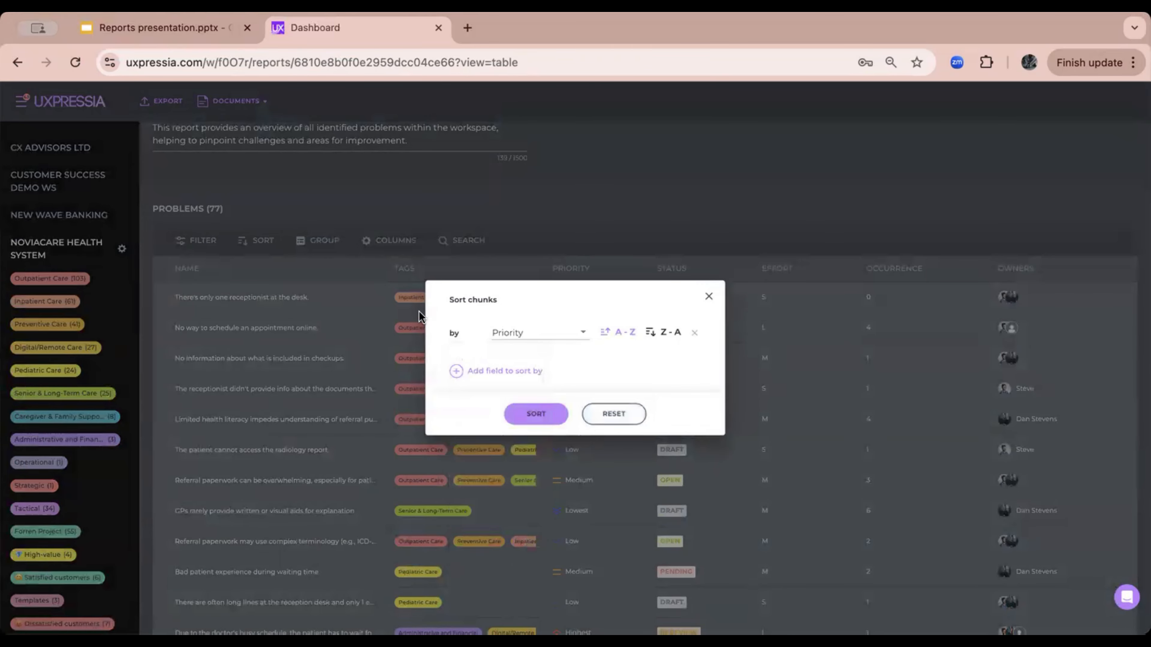
pyautogui.click(526, 414)
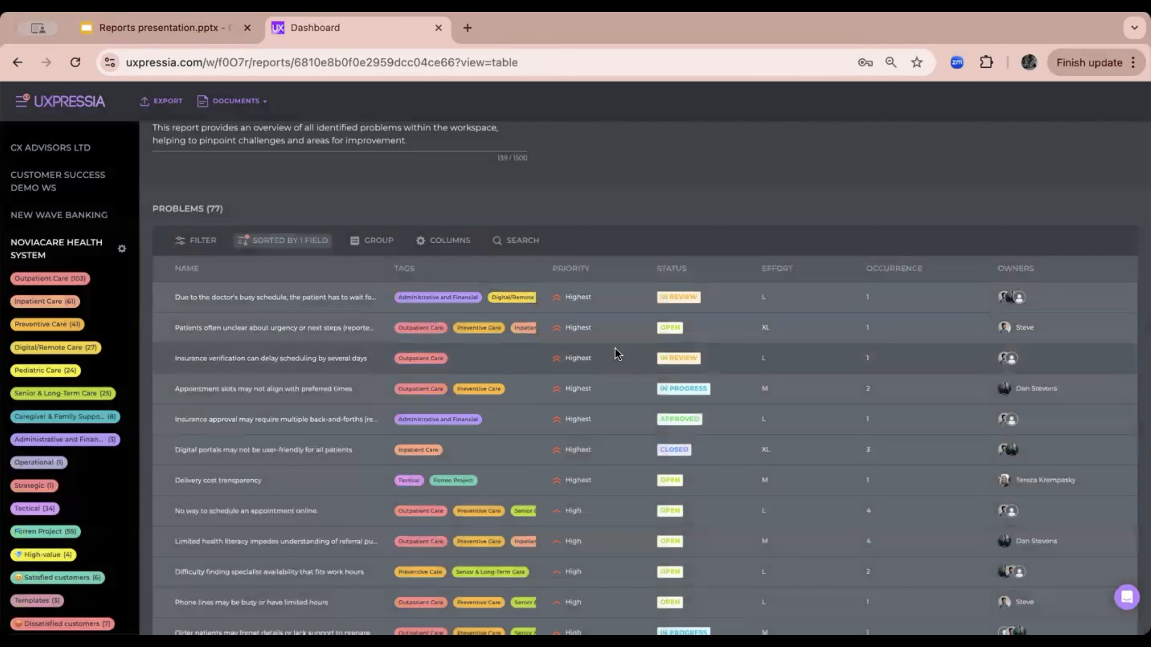
pyautogui.scroll(-1, 589, 465)
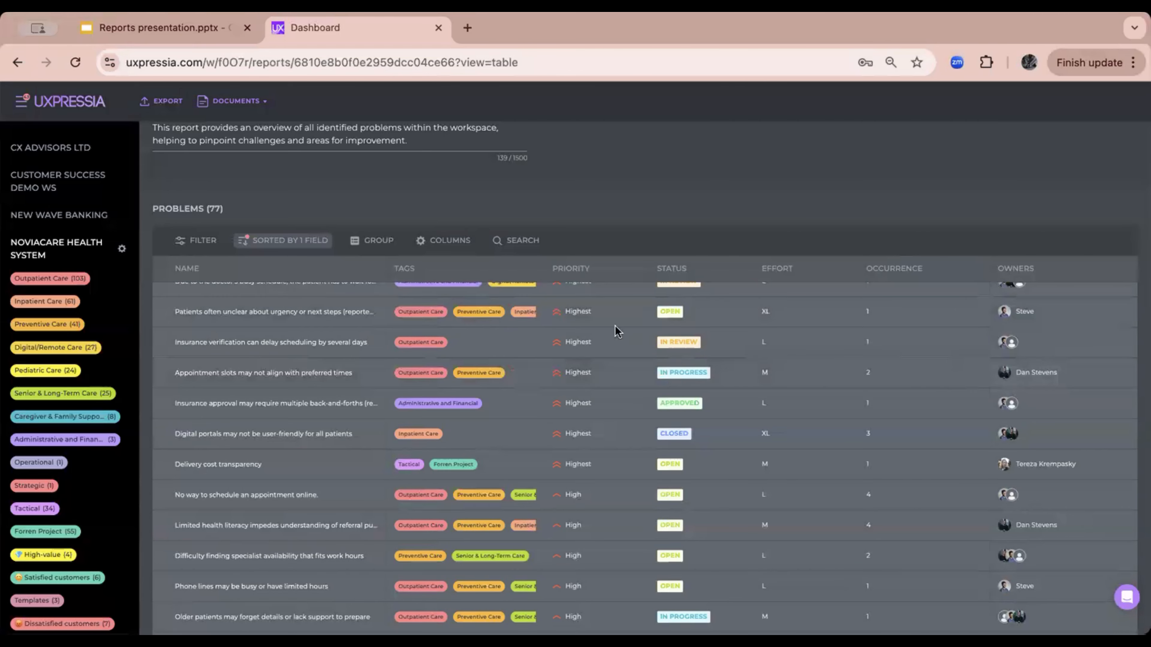
pyautogui.scroll(1, 642, 433)
pyautogui.scroll(2, 563, 222)
pyautogui.scroll(-3, 562, 222)
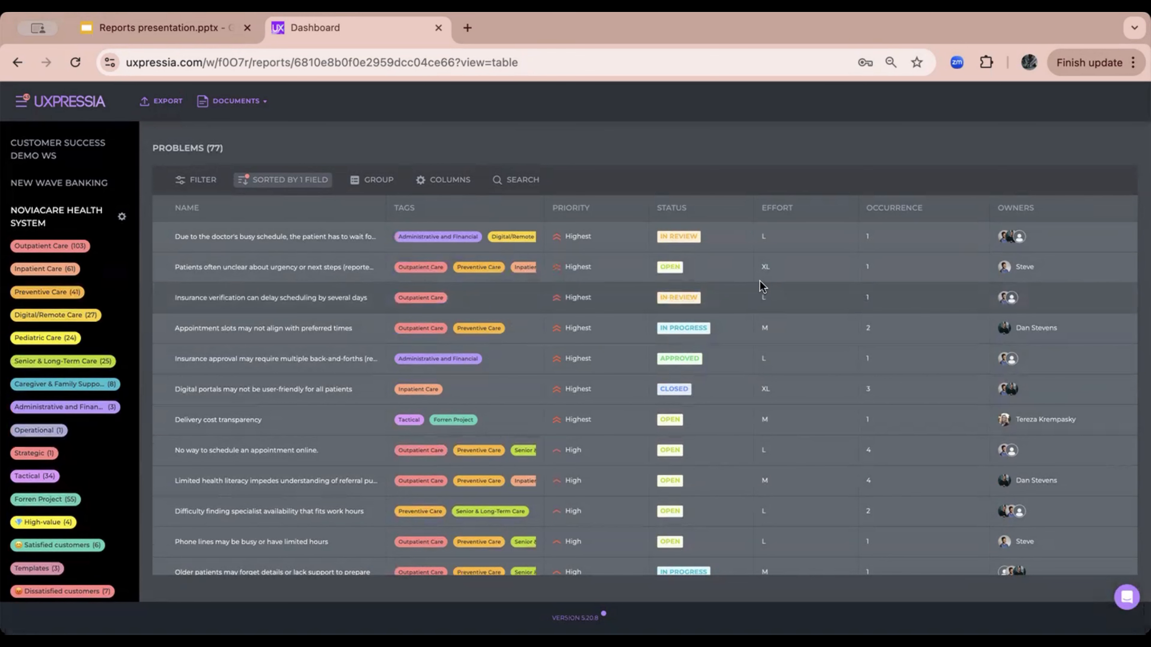
pyautogui.scroll(4, 763, 285)
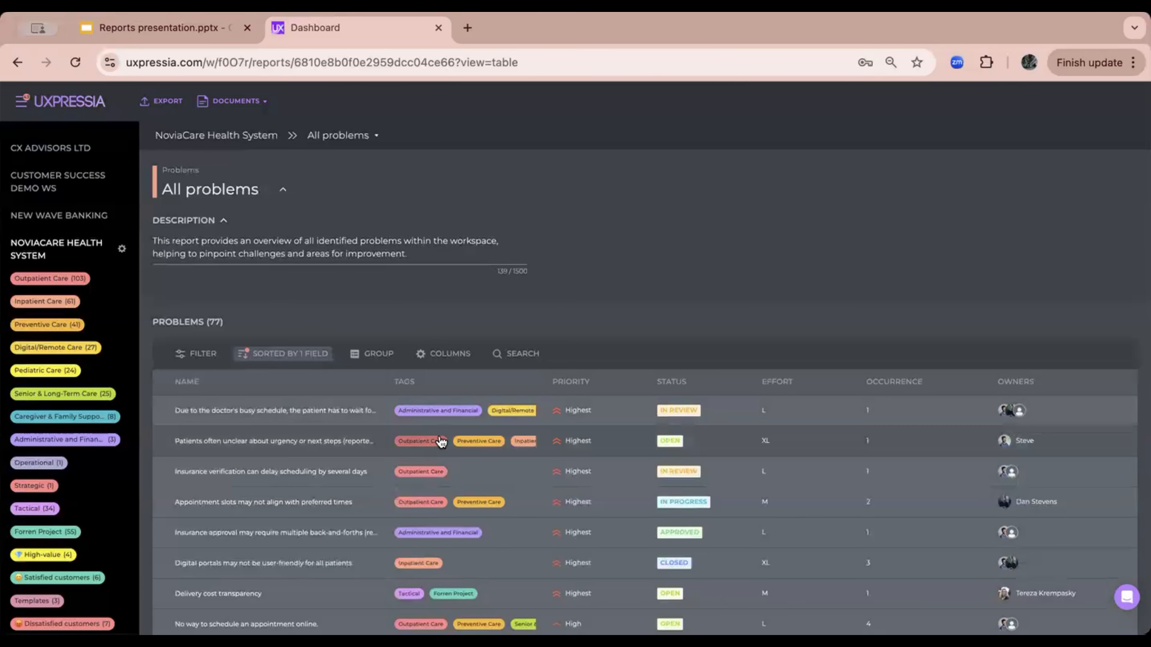
# - Return to the NoviaCare Health System workspace and open its All touchpoints report at the touchpoints table
pyautogui.click(221, 139)
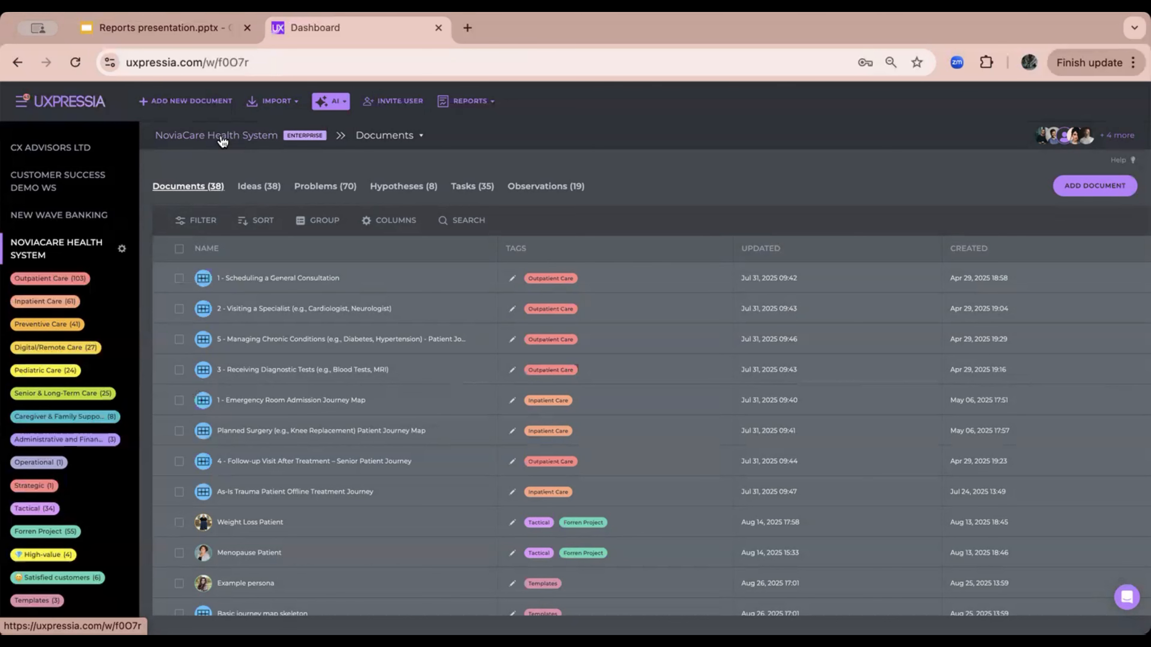
pyautogui.click(487, 105)
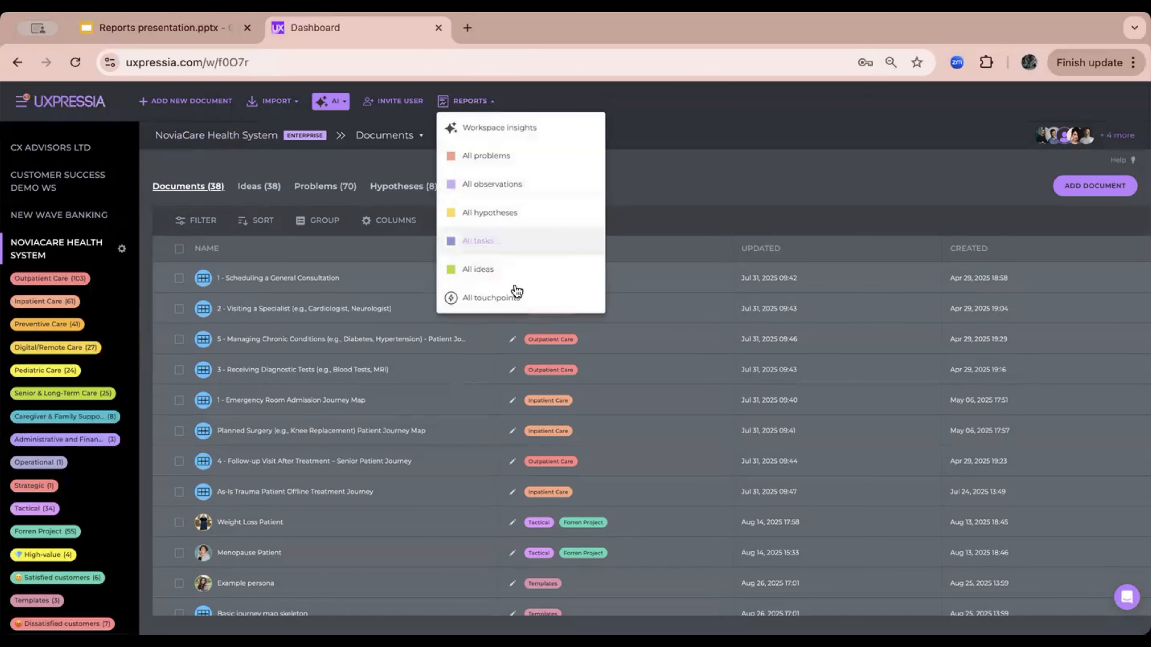
pyautogui.click(503, 301)
pyautogui.scroll(-3, 550, 363)
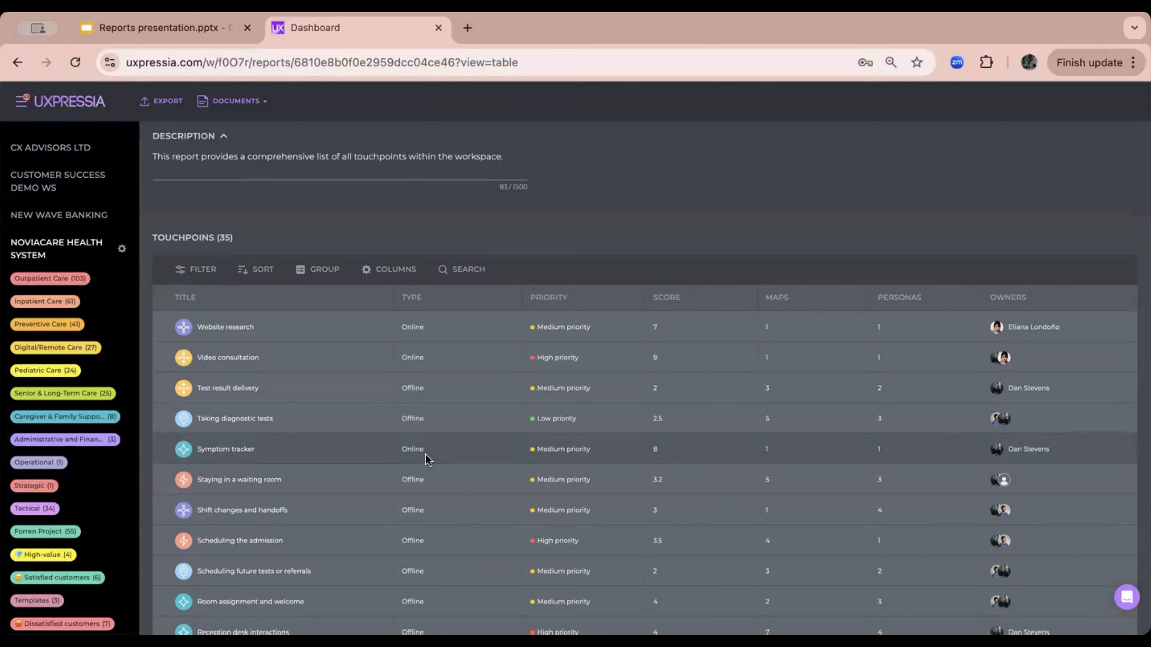
# - Sort the touchpoints table by Priority in A–Z order
pyautogui.click(255, 270)
pyautogui.click(539, 333)
pyautogui.click(521, 363)
pyautogui.click(536, 413)
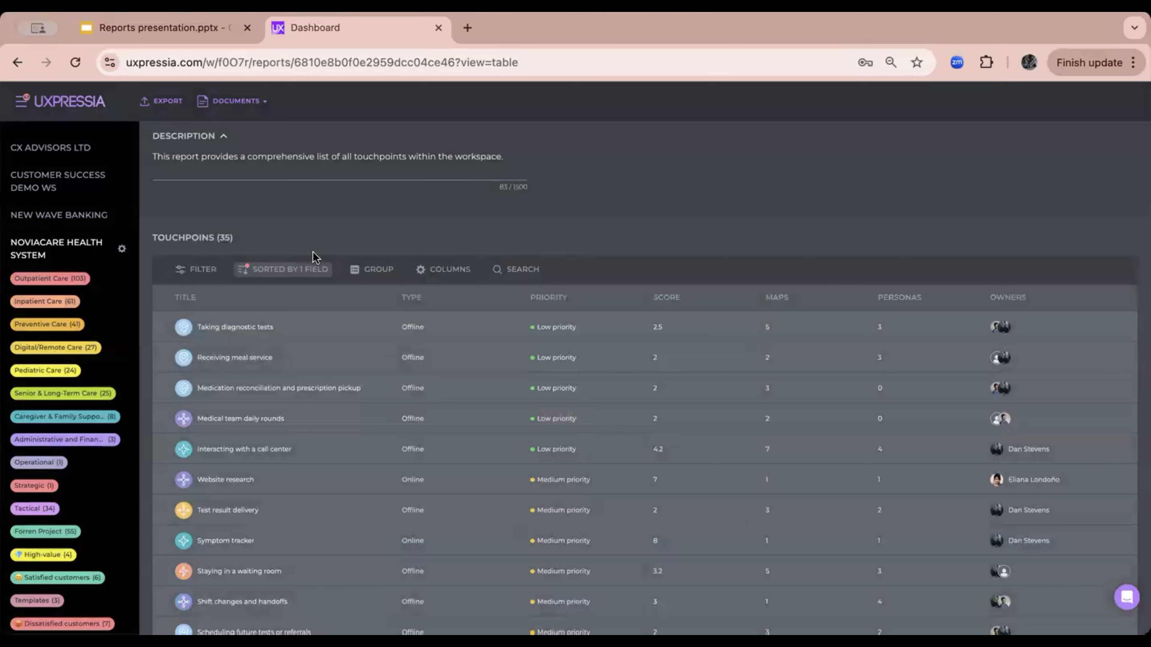
pyautogui.click(303, 269)
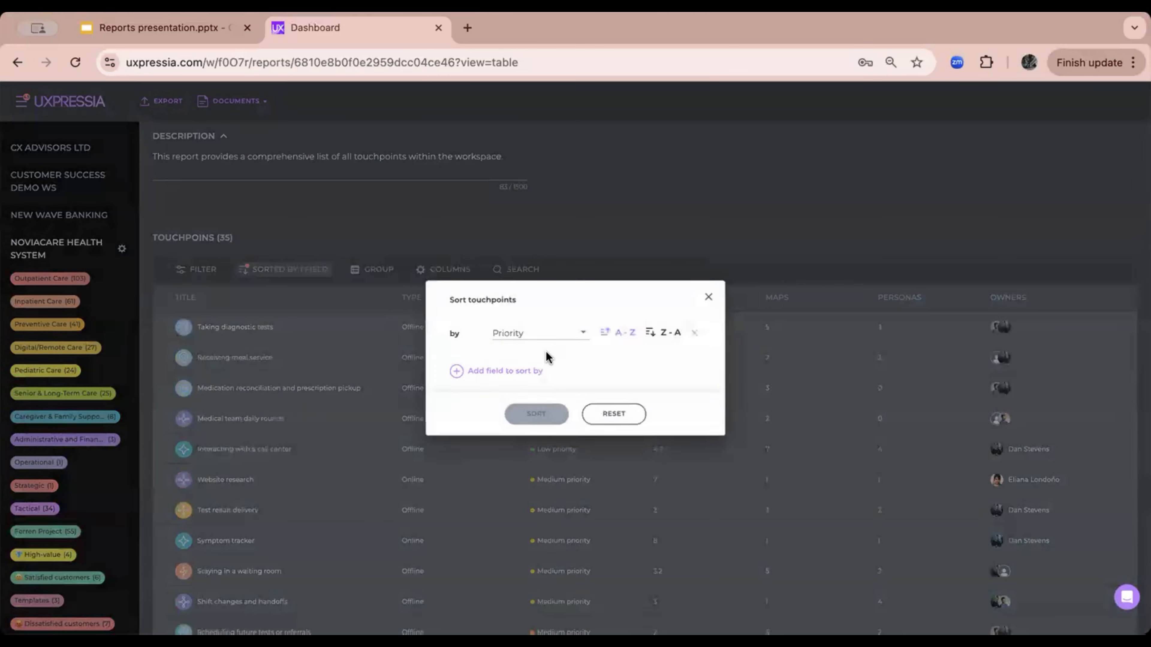
pyautogui.click(501, 372)
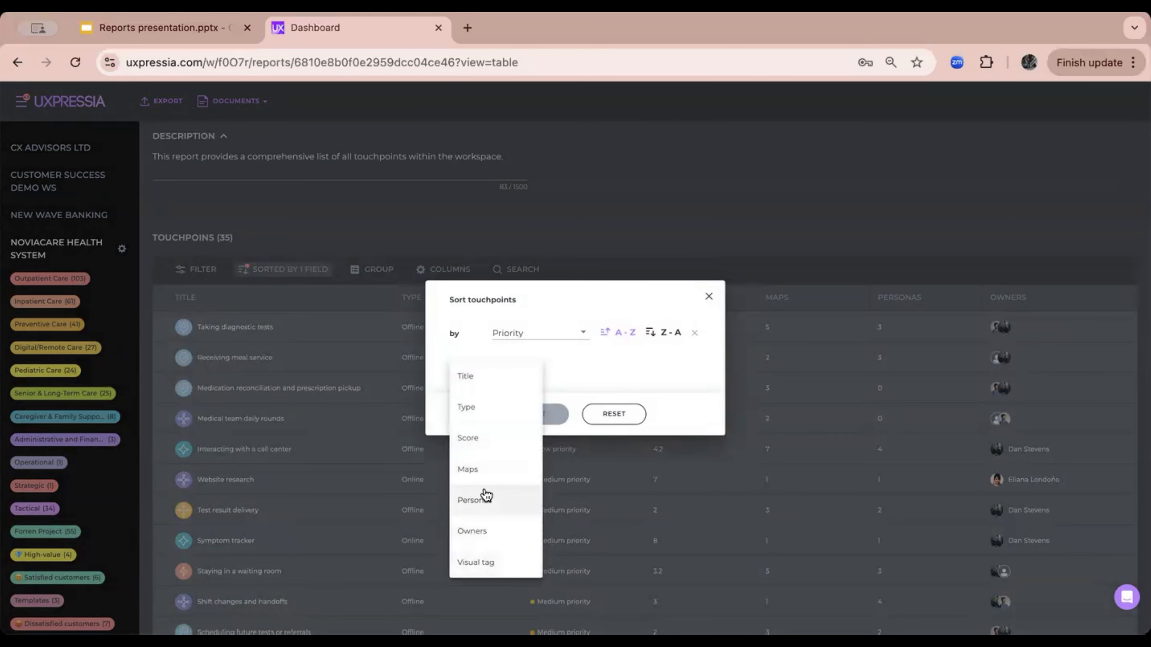
pyautogui.click(709, 297)
# - Group the touchpoints table by Priority
pyautogui.click(372, 269)
pyautogui.click(481, 360)
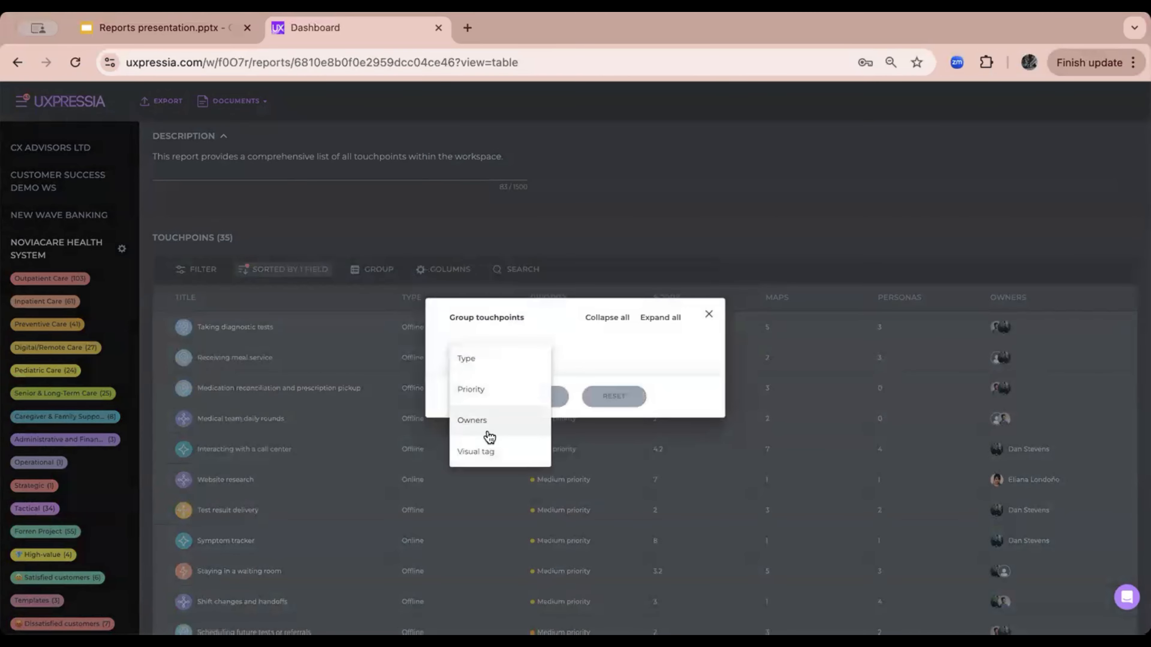
pyautogui.click(489, 398)
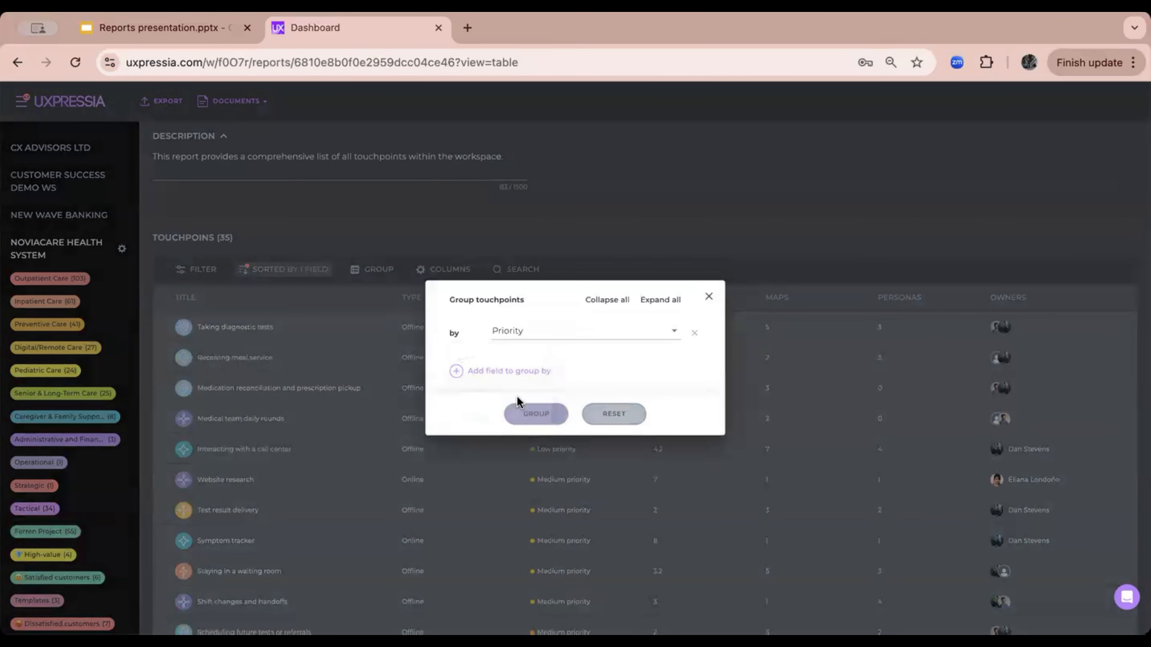
pyautogui.click(536, 413)
# - Change the touchpoints' sort field to Maps in A–Z order and apply it
pyautogui.click(272, 269)
pyautogui.click(561, 329)
pyautogui.scroll(-3, 533, 399)
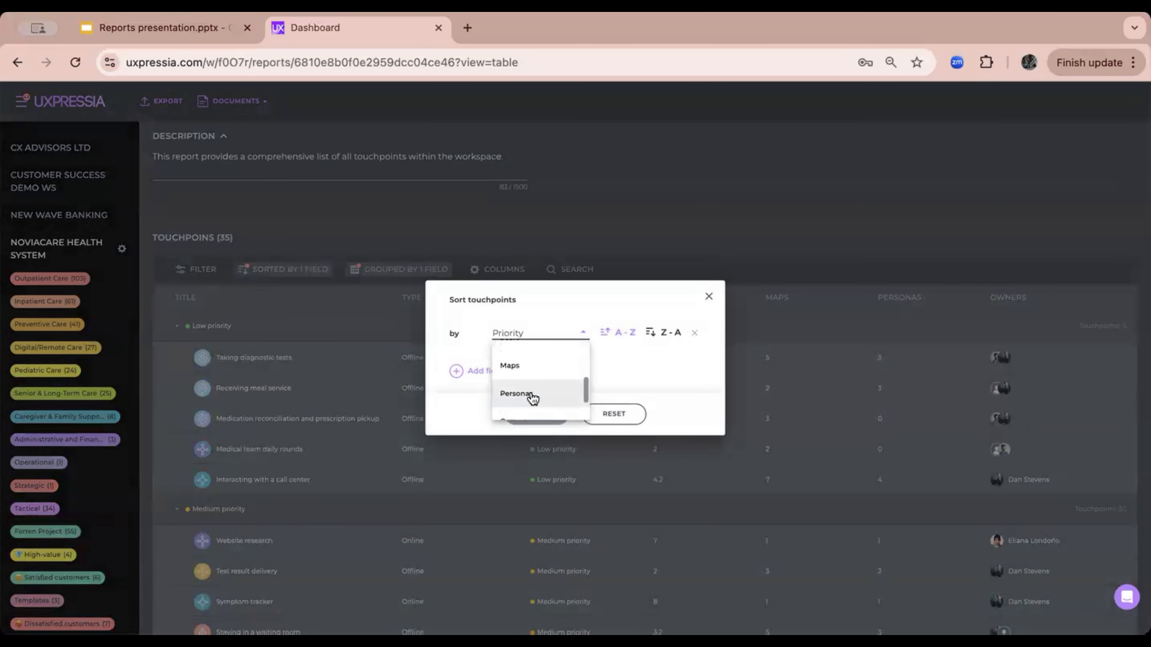
pyautogui.scroll(-2, 532, 399)
pyautogui.scroll(2, 530, 390)
pyautogui.click(526, 370)
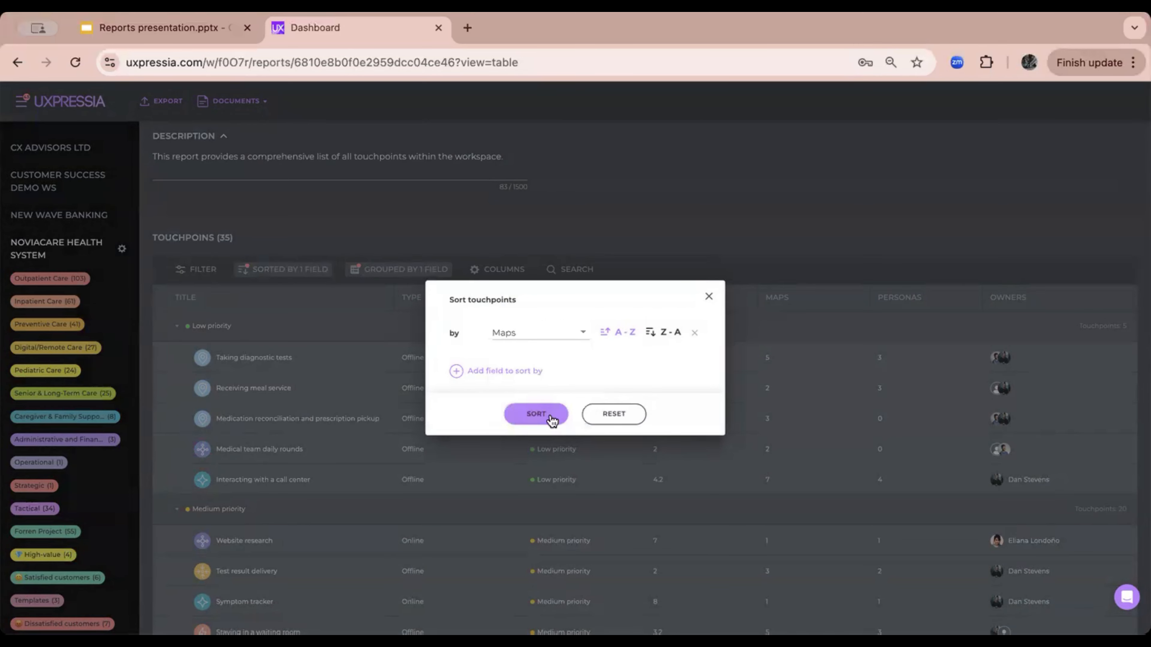
pyautogui.click(552, 420)
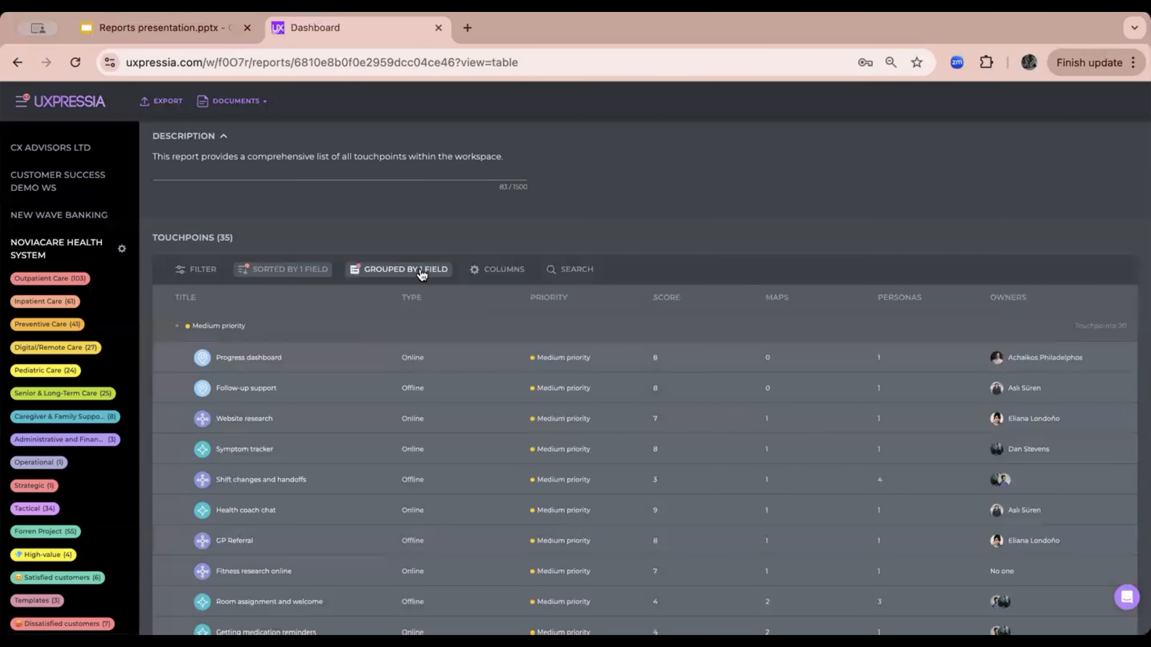
# - Reverse the Maps sorting of the grouped touchpoints to Z–A order
pyautogui.click(421, 272)
pyautogui.click(709, 297)
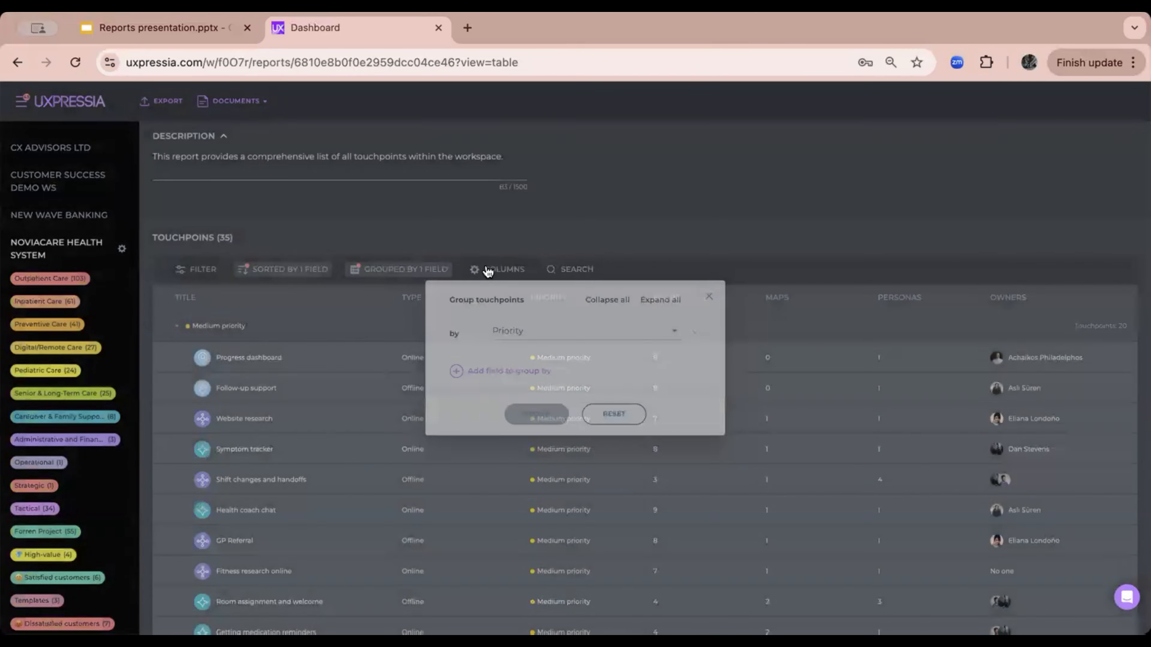
pyautogui.click(309, 271)
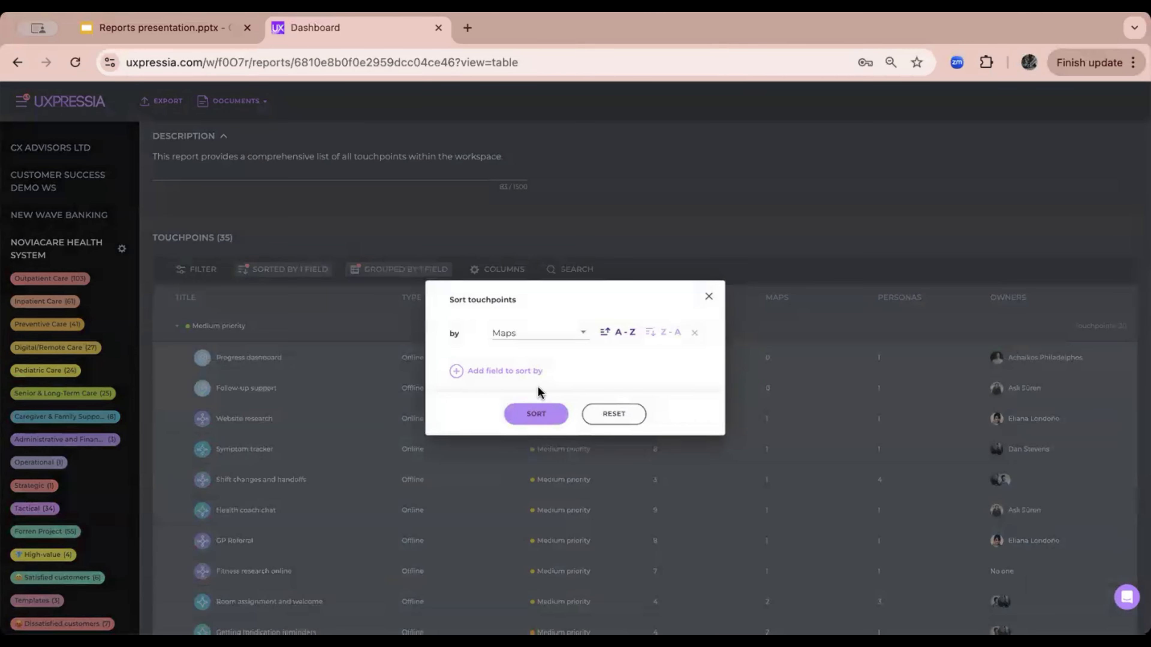
pyautogui.click(550, 414)
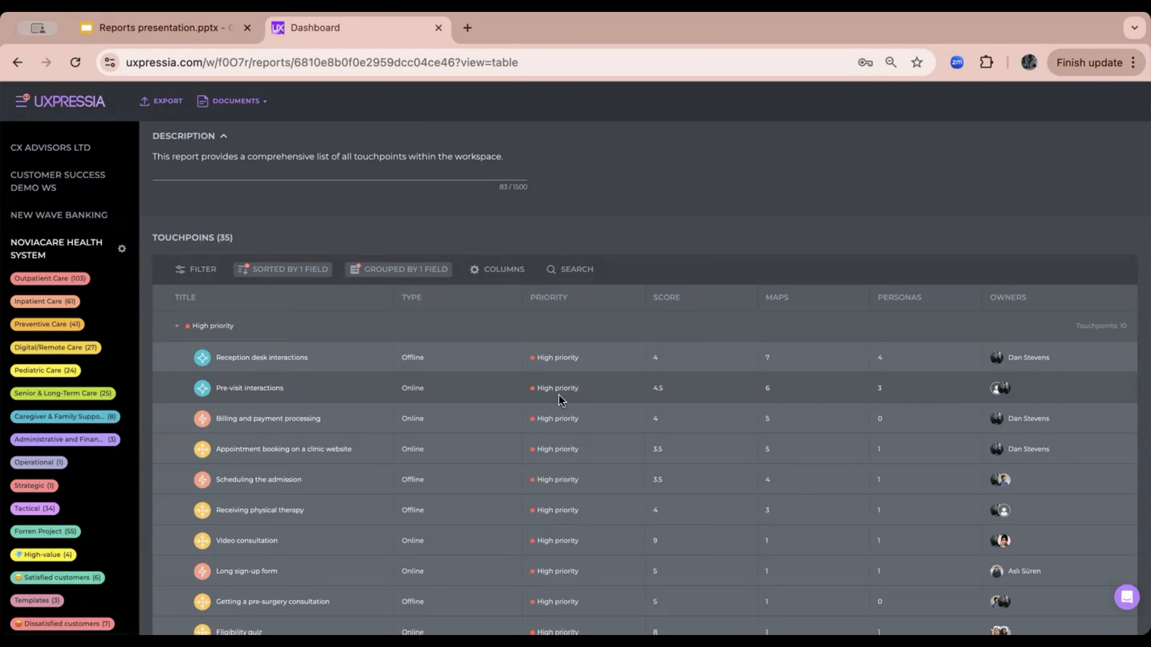
# - Switch the All touchpoints report from the table to the Graph view
pyautogui.scroll(2, 494, 392)
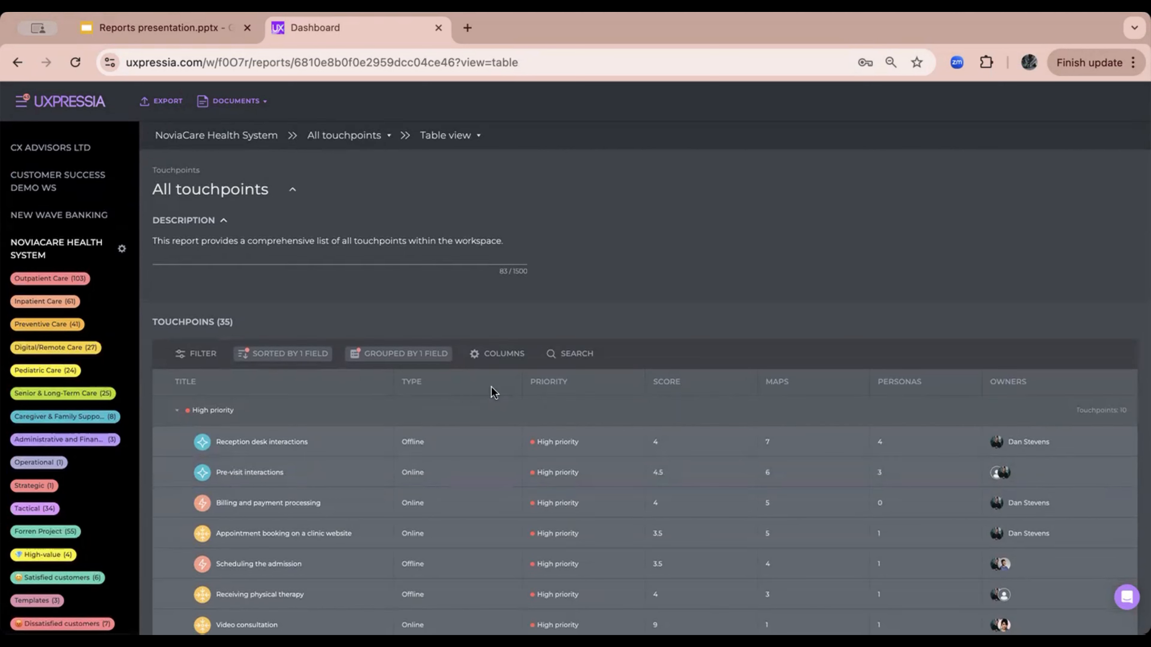
pyautogui.click(463, 139)
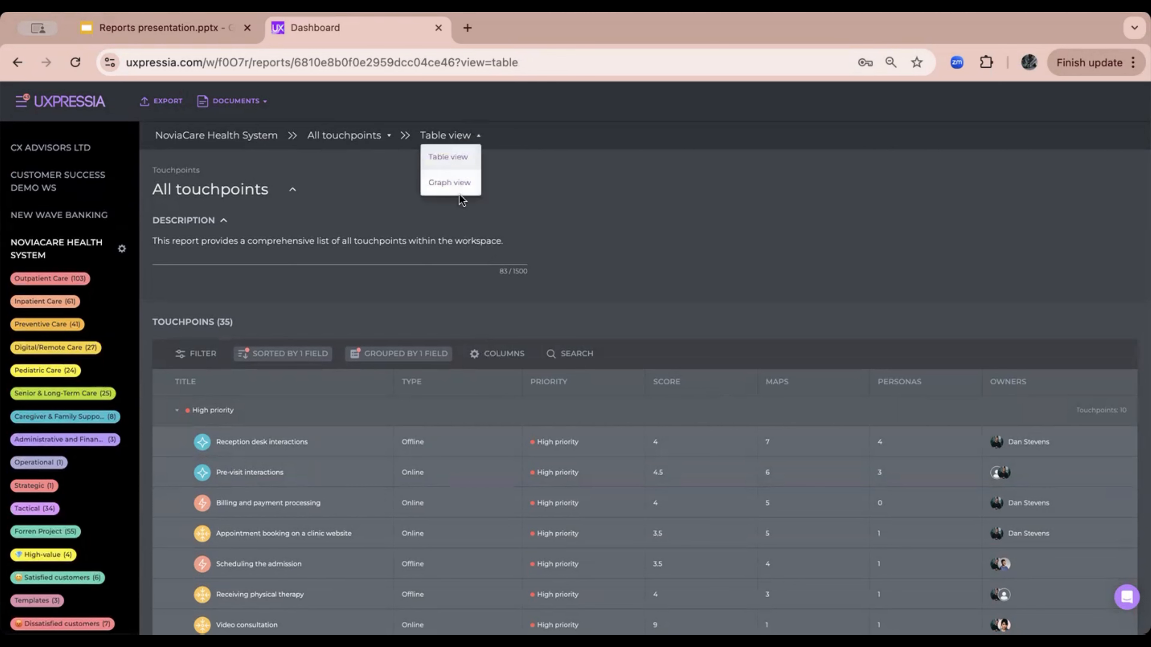
pyautogui.click(458, 186)
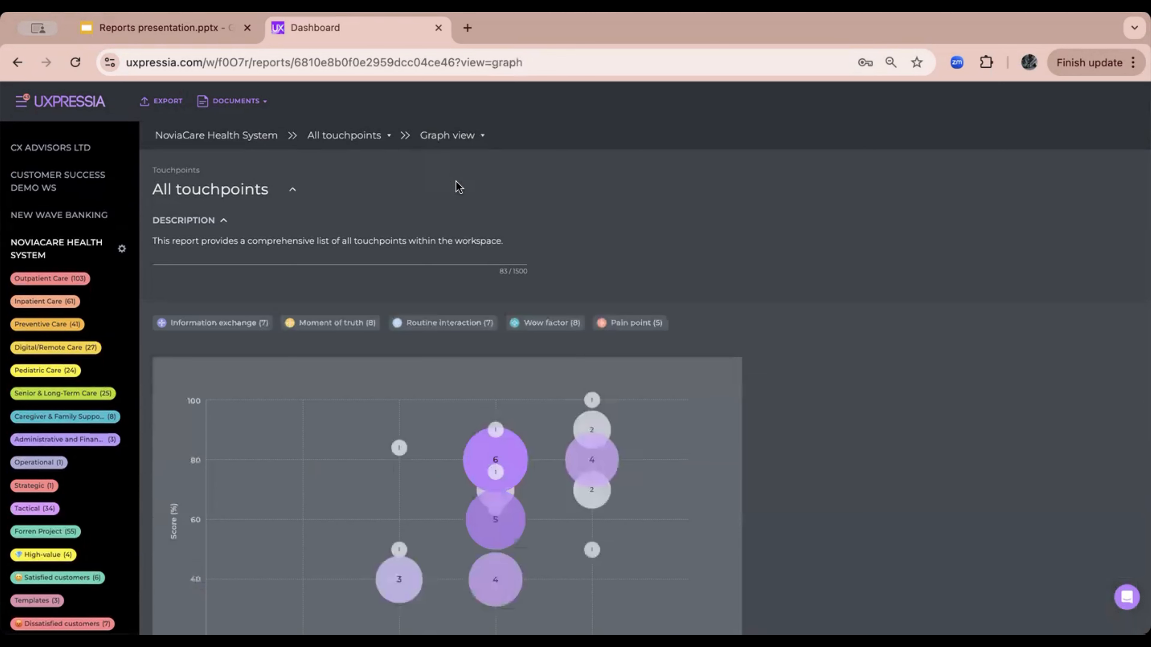
# - Examine the touchpoints behind the graph bubbles at score 40% with Low and Medium priority and at score 80% with Medium and High priority
pyautogui.scroll(-3, 689, 376)
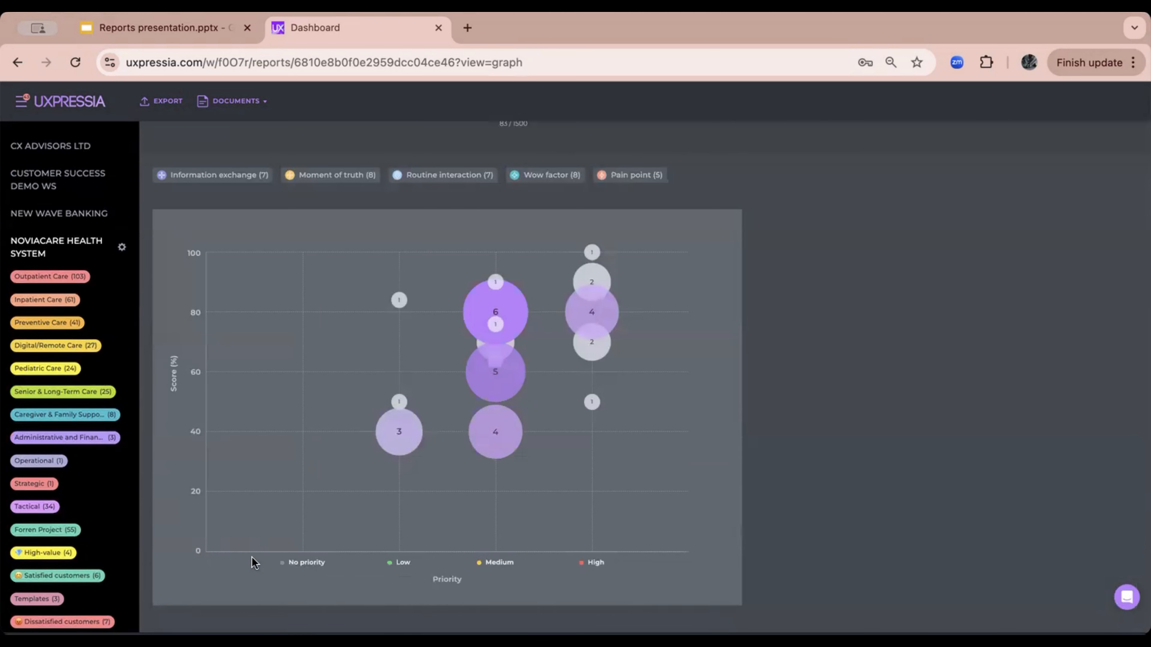
pyautogui.moveTo(401, 423)
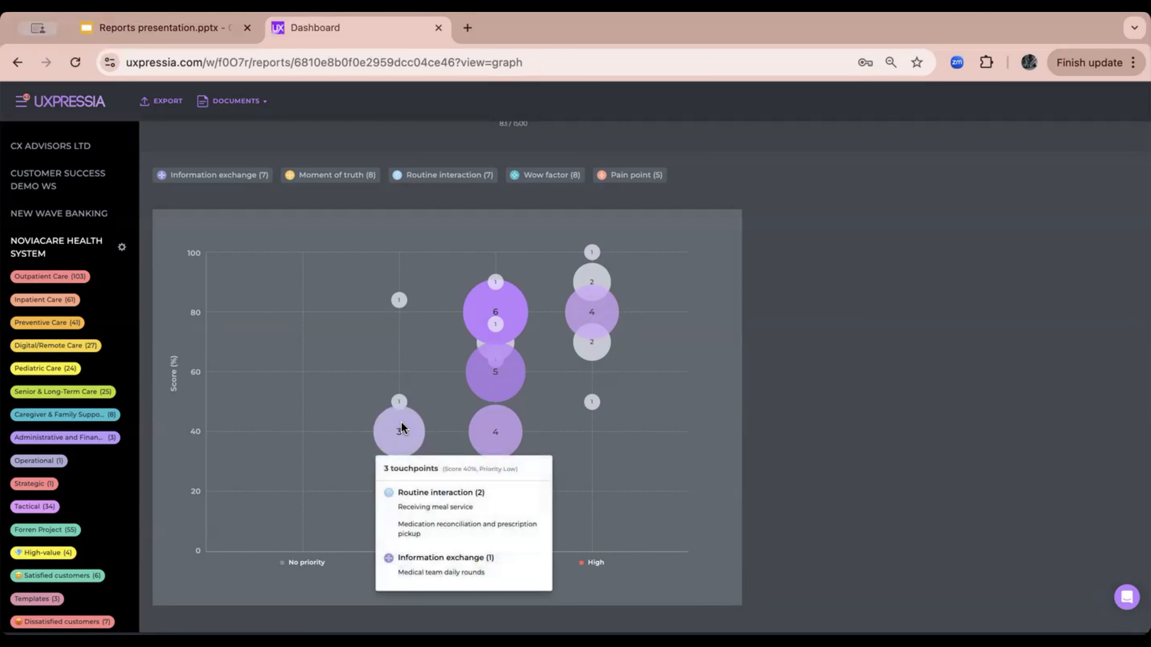
pyautogui.moveTo(504, 434)
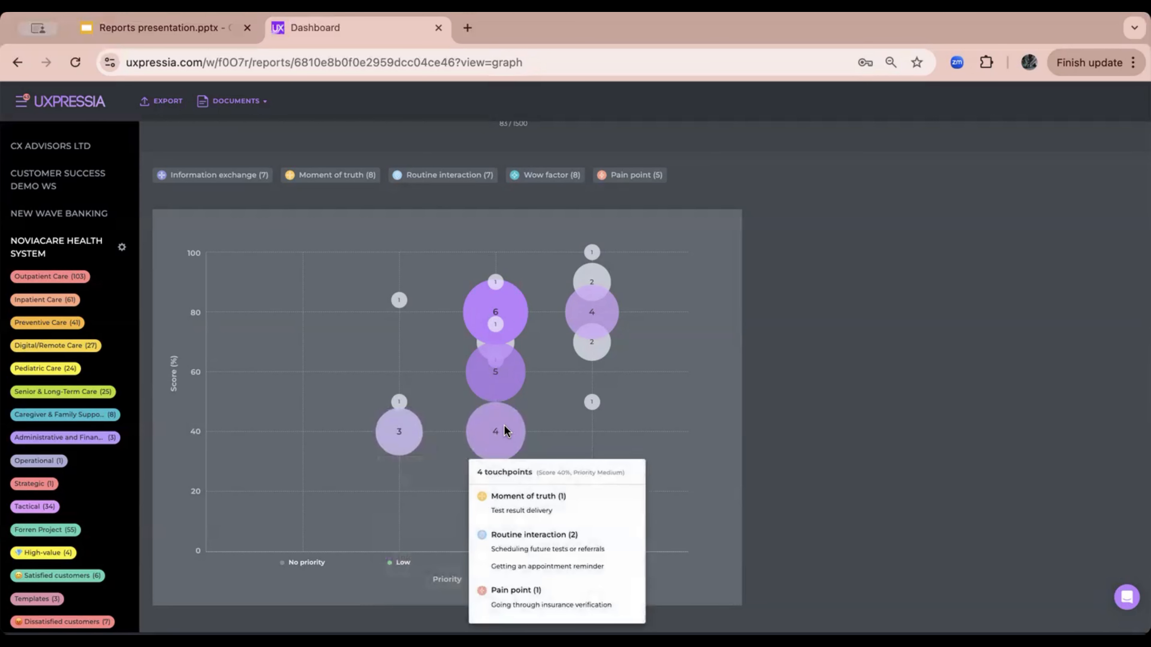
pyautogui.moveTo(501, 312)
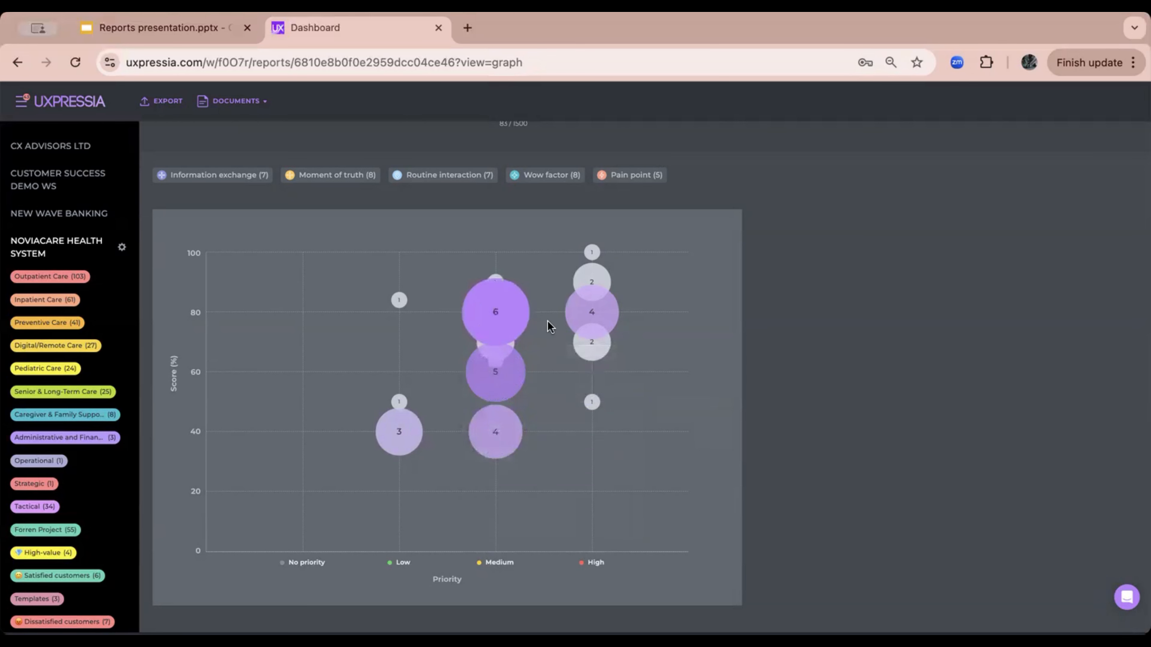
pyautogui.moveTo(606, 313)
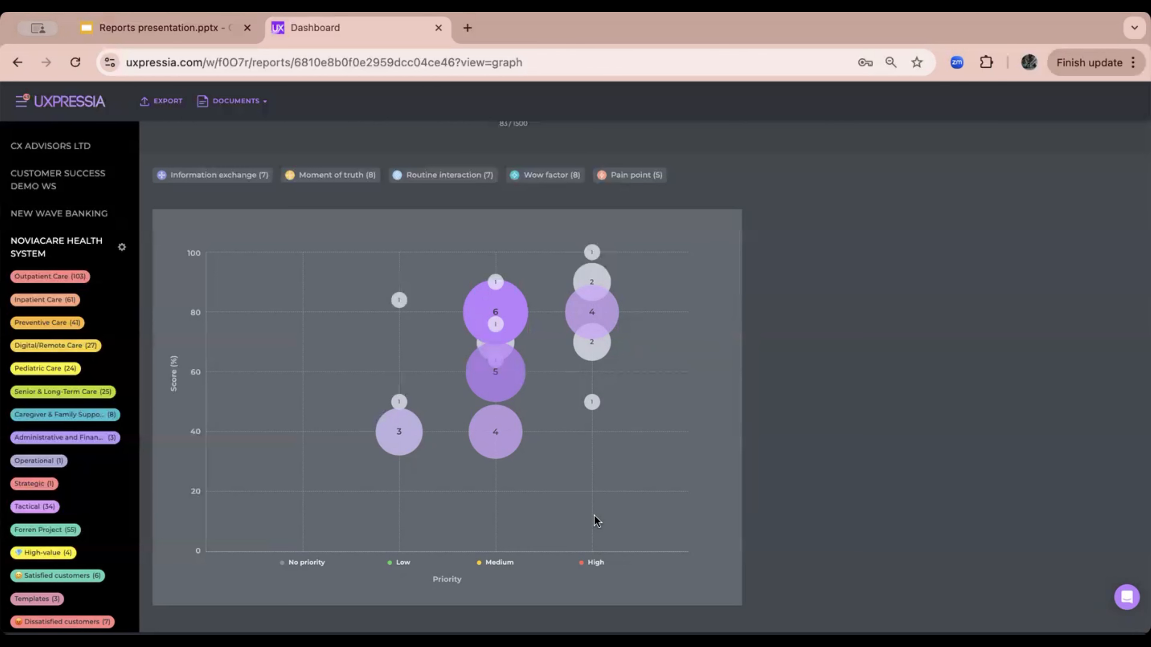
# - Return to the NoviaCare Health System workspace and reopen its All problems report
pyautogui.scroll(3, 283, 480)
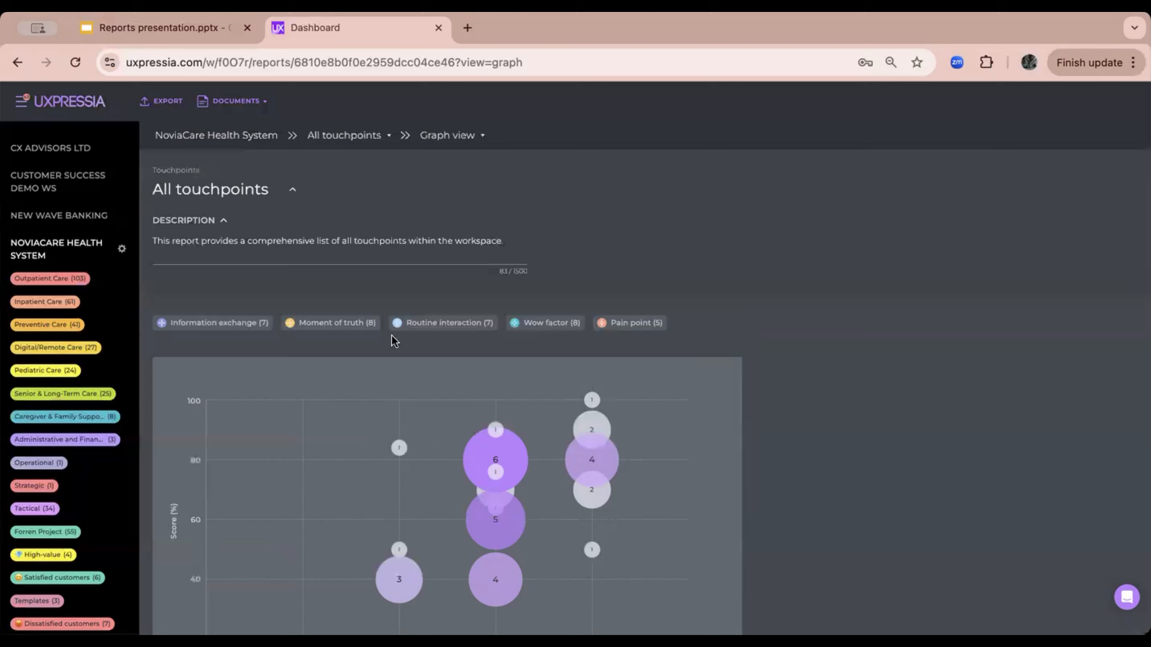
pyautogui.click(218, 143)
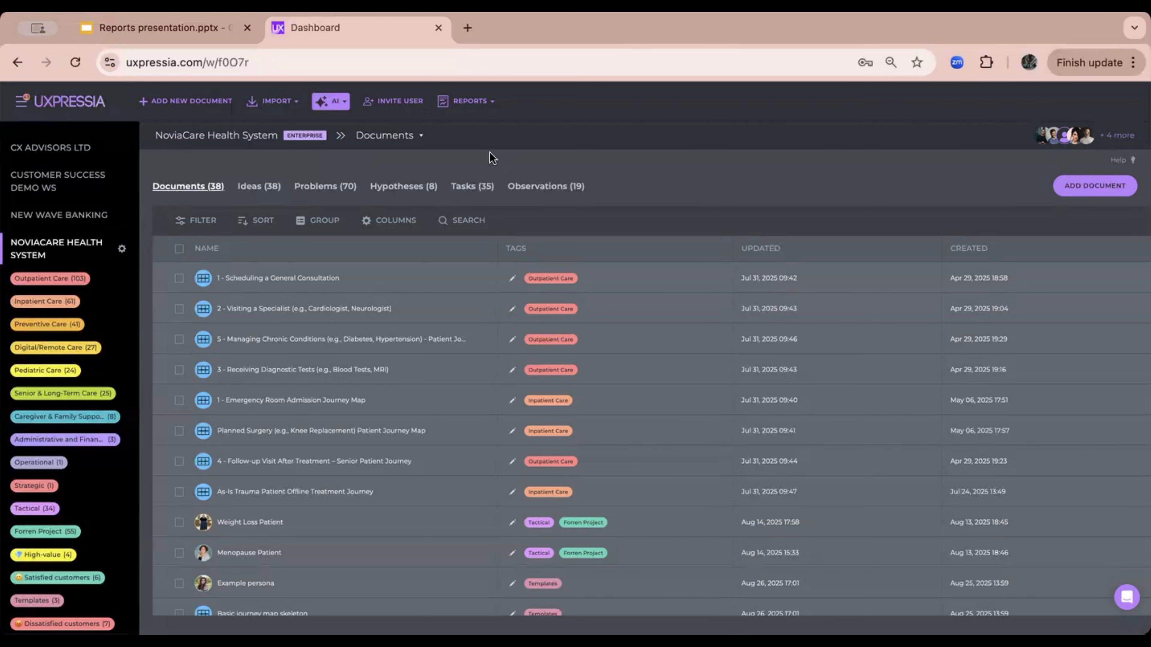
pyautogui.click(469, 101)
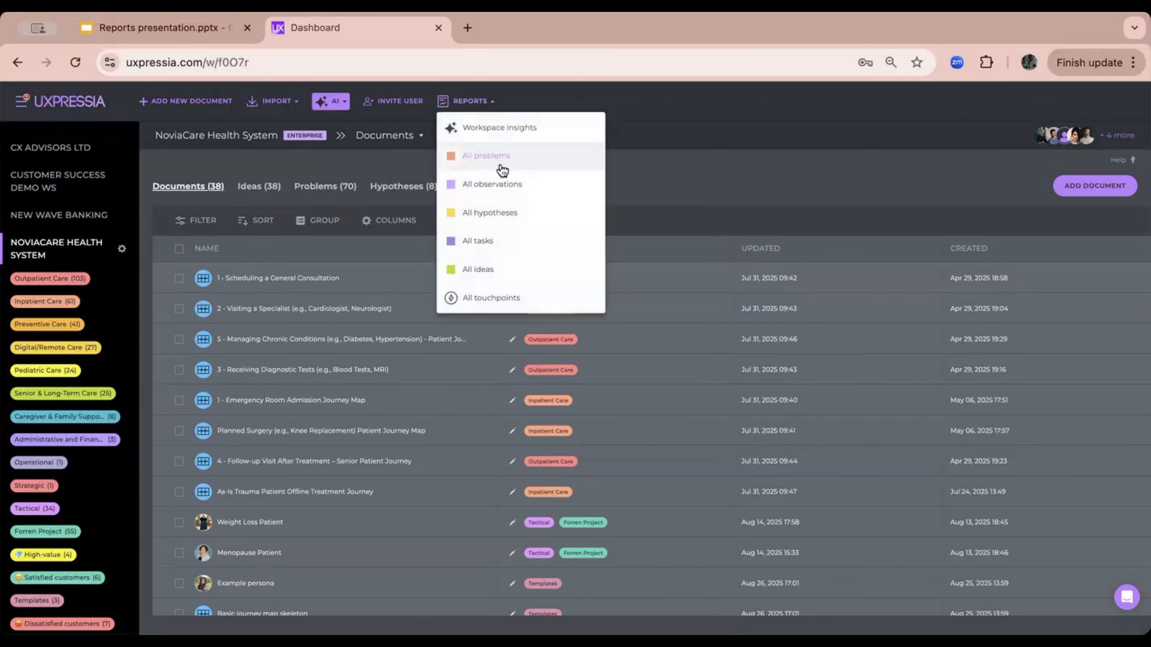
pyautogui.click(495, 164)
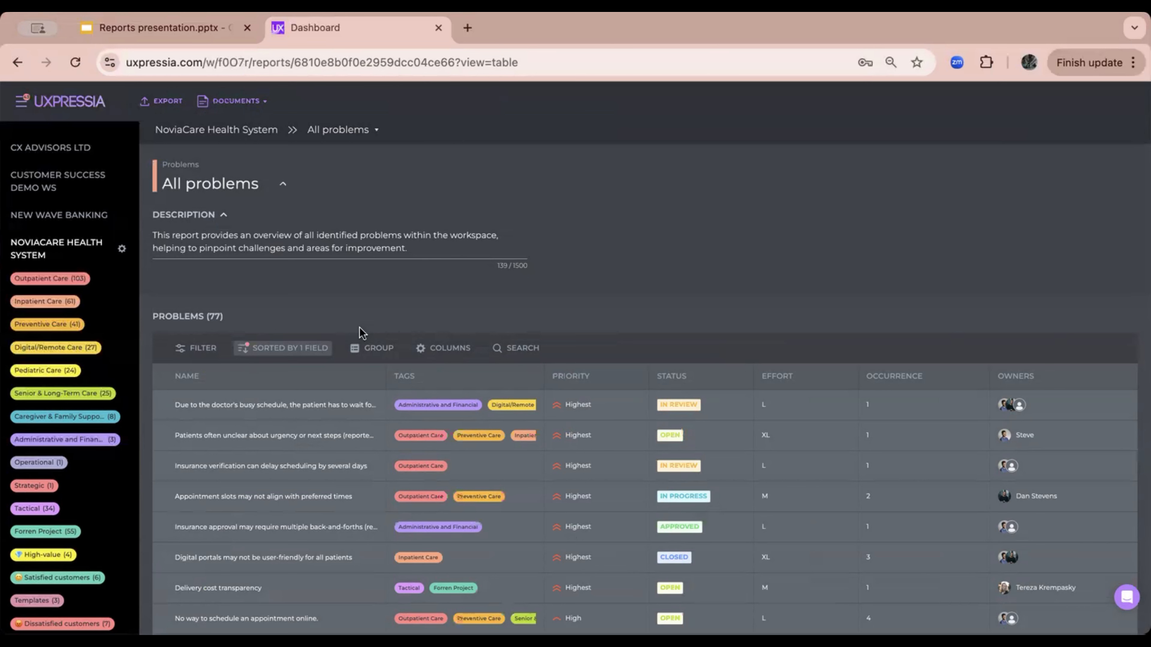
# - Filter the All problems report to show only problems with an Occurrence greater than 2
pyautogui.scroll(-2, 316, 324)
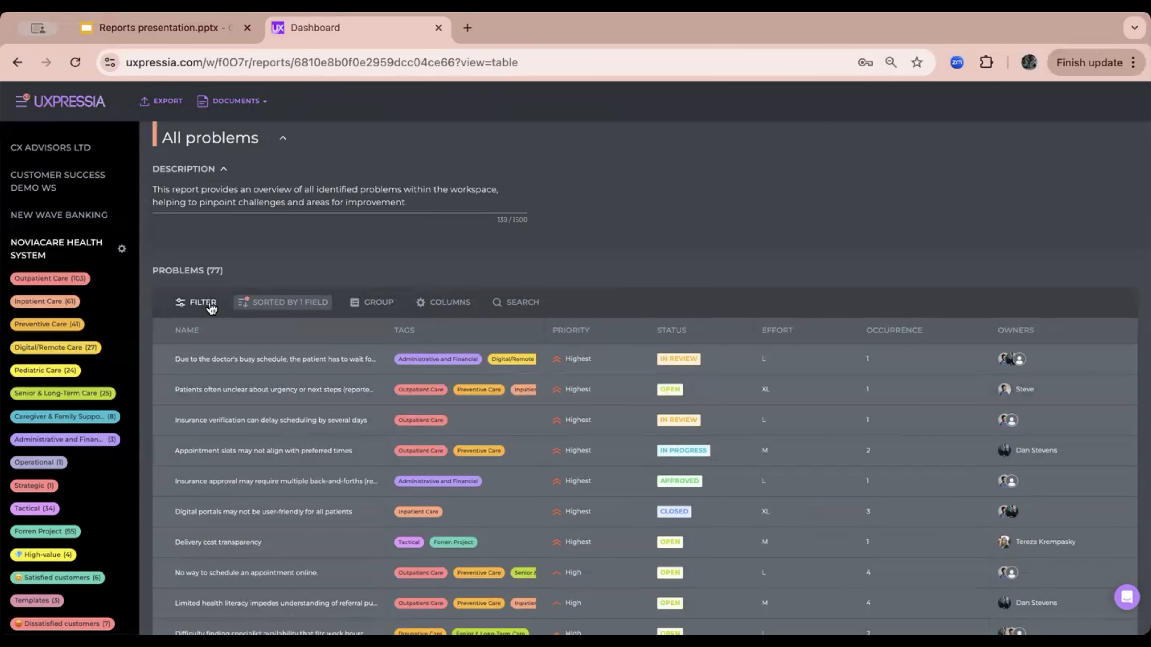
pyautogui.click(195, 302)
pyautogui.click(479, 354)
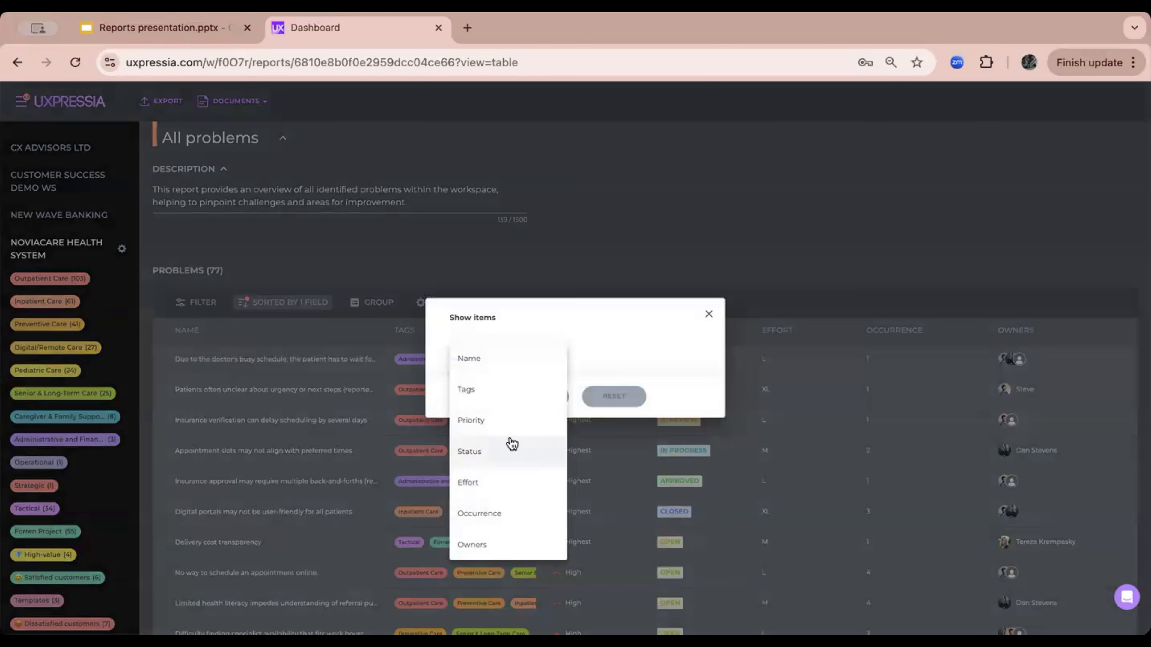
pyautogui.click(501, 512)
pyautogui.click(548, 331)
pyautogui.click(516, 410)
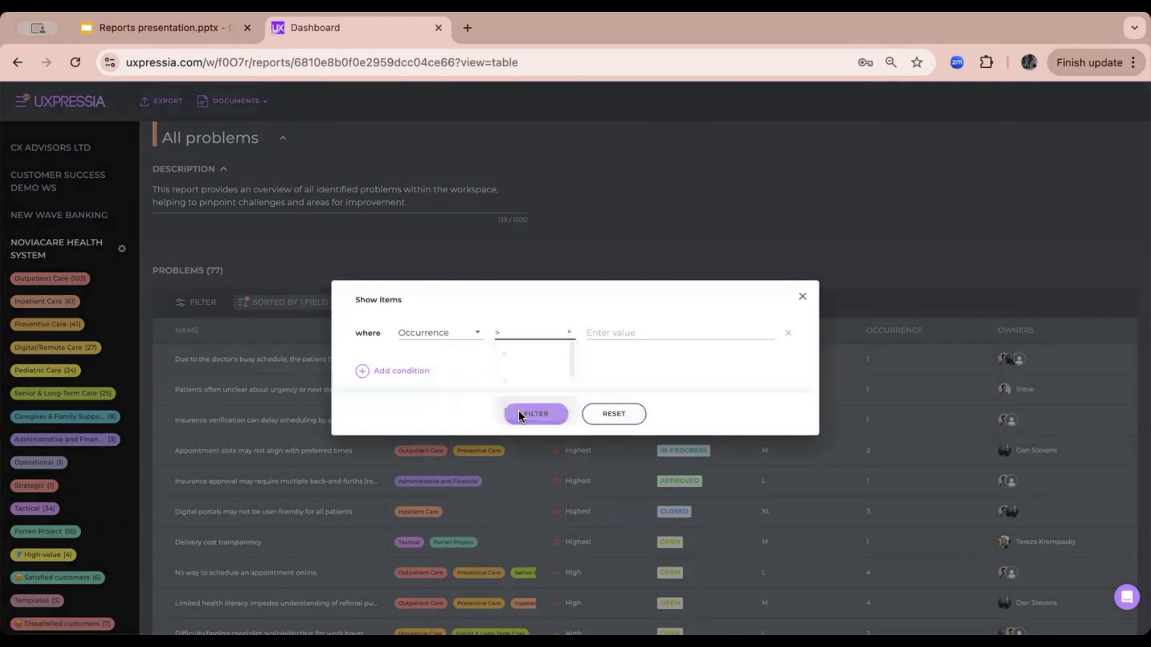
pyautogui.click(635, 330)
pyautogui.write('2')
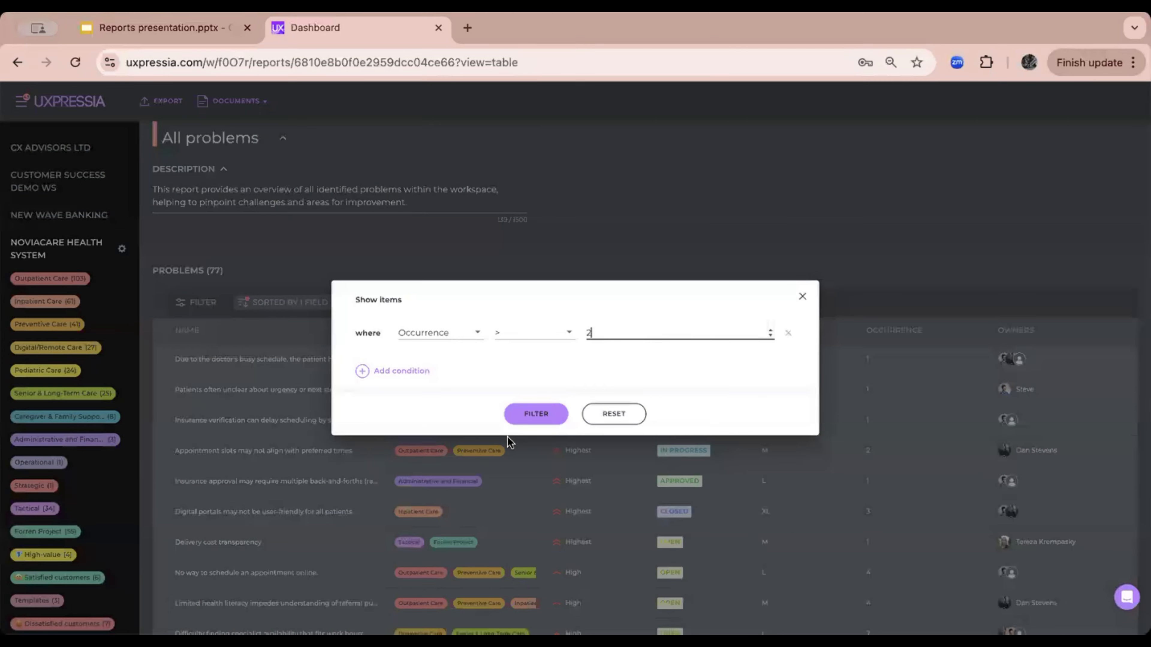
pyautogui.click(536, 413)
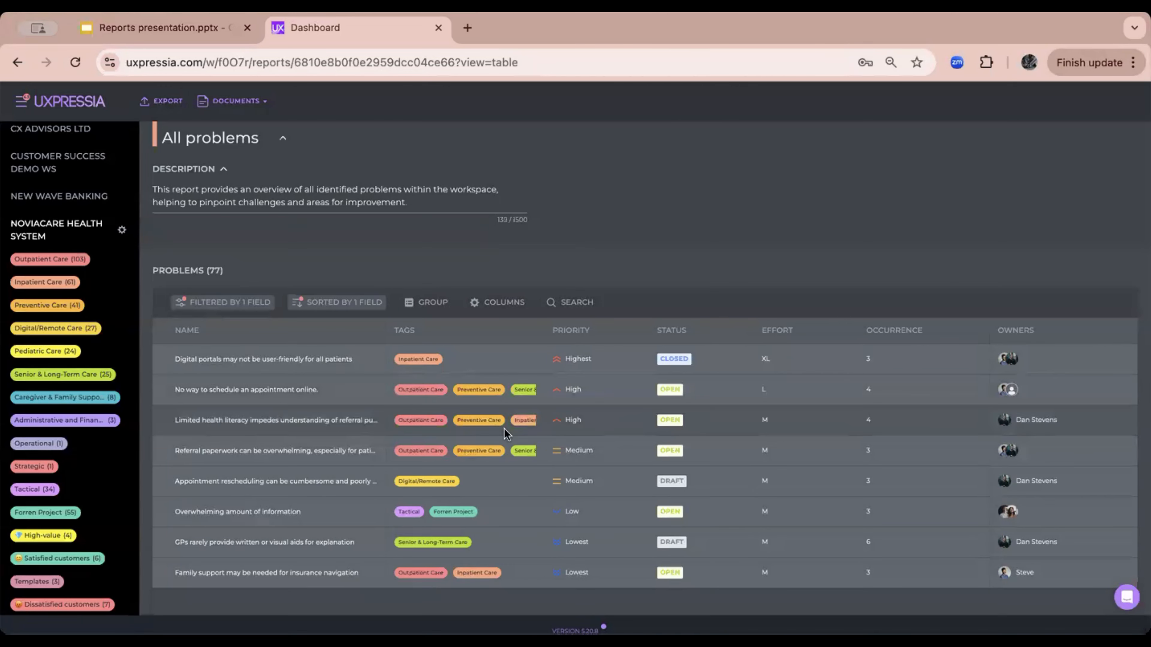
# - Open the NoviaCare workspace's Workspace insights report and its insight on fragmented and frustrating digital experiences
pyautogui.scroll(1, 382, 391)
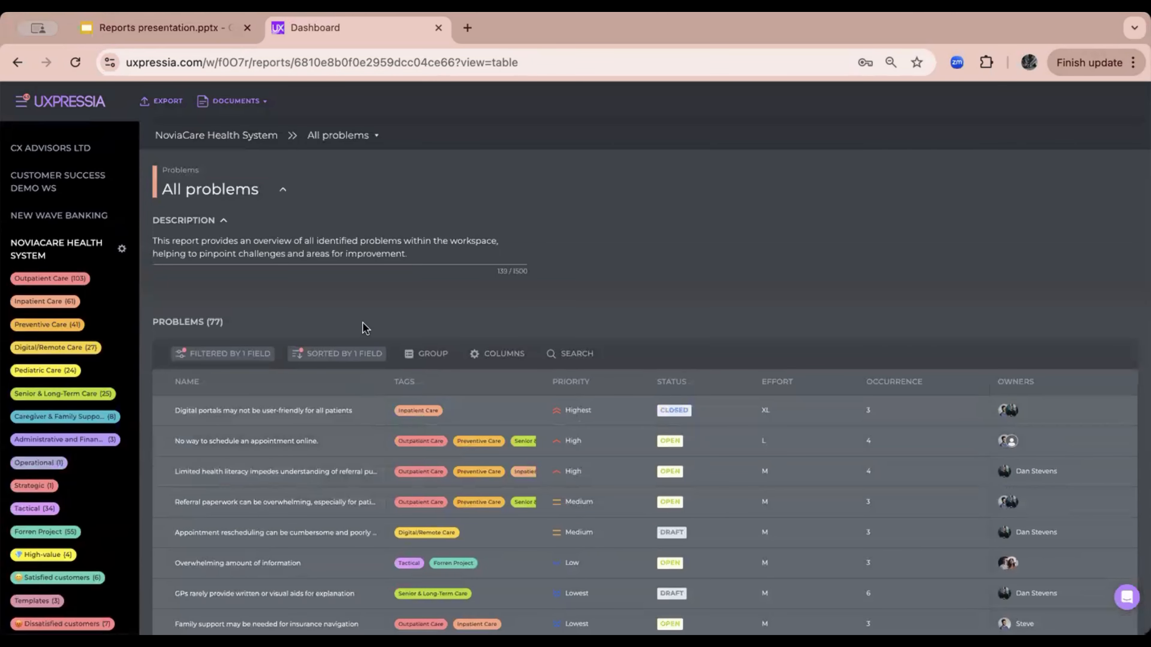
pyautogui.click(199, 144)
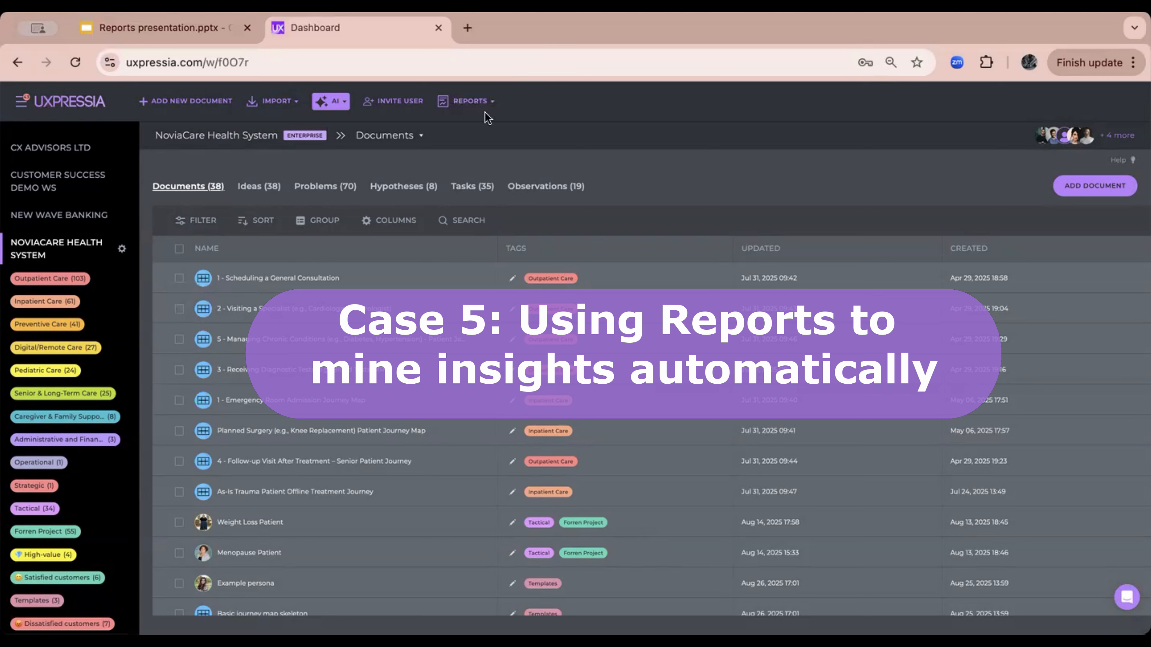
pyautogui.click(471, 101)
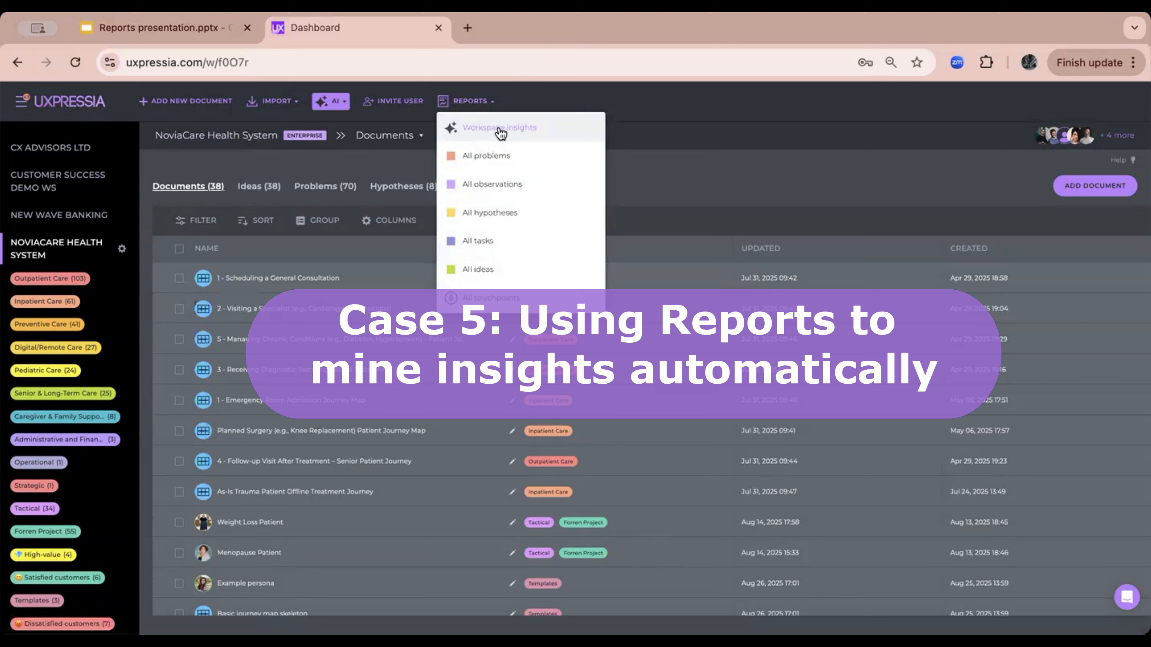
pyautogui.click(500, 129)
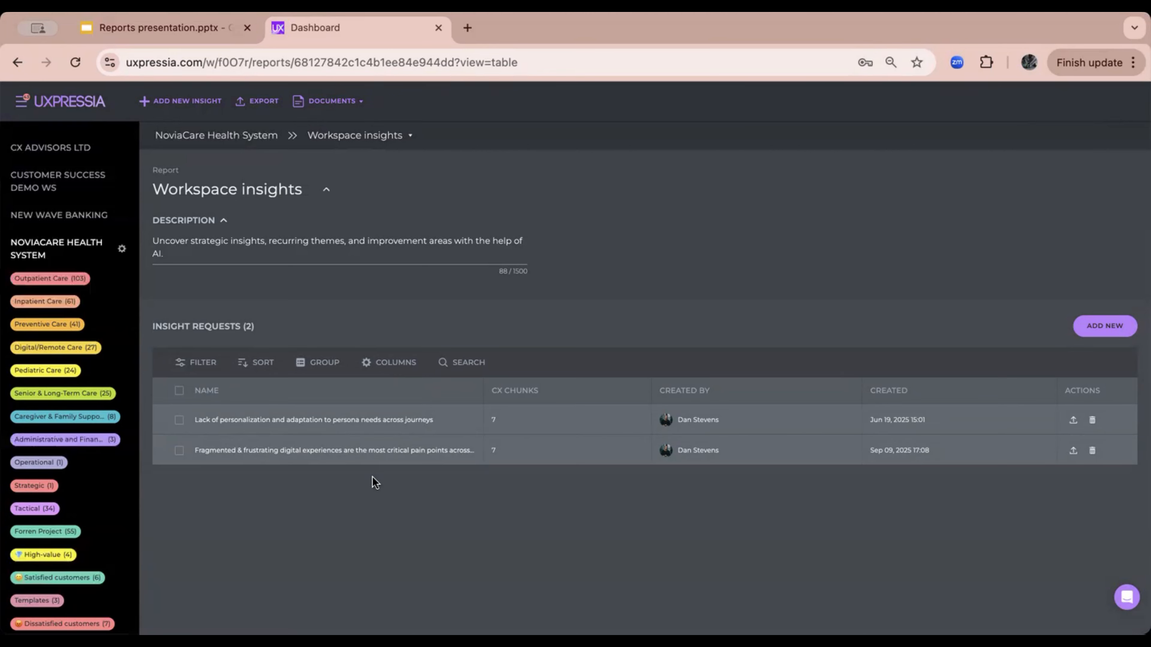
pyautogui.click(367, 451)
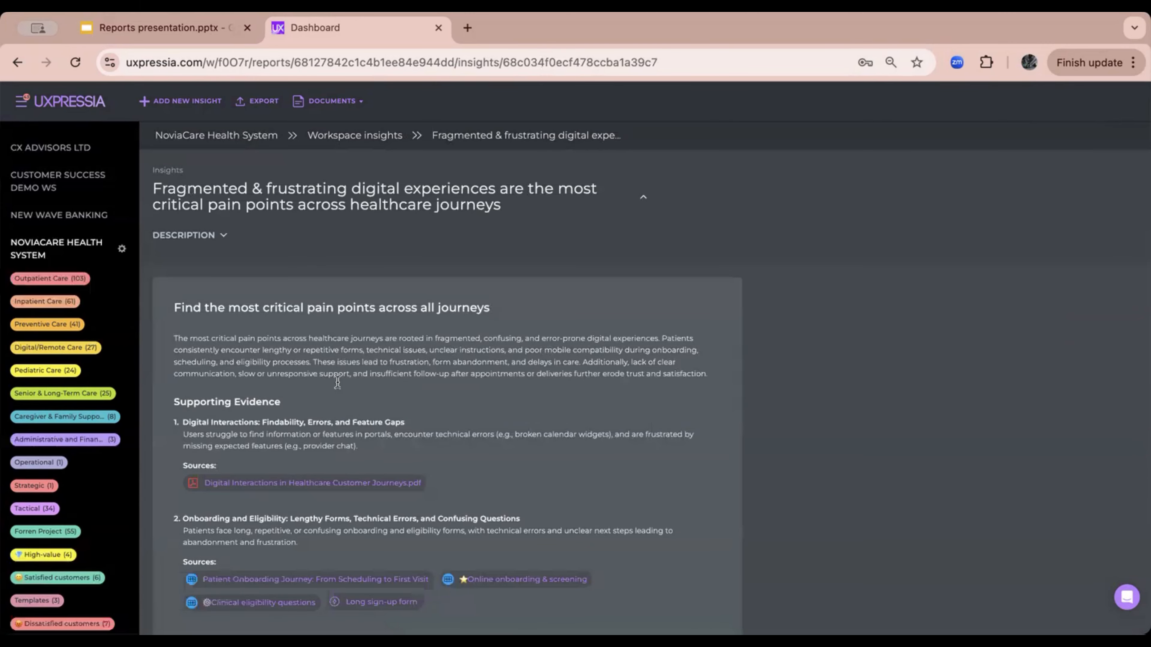
# - Examine the insight's summary and the Supporting Evidence items with their linked sources
pyautogui.scroll(-1, 334, 379)
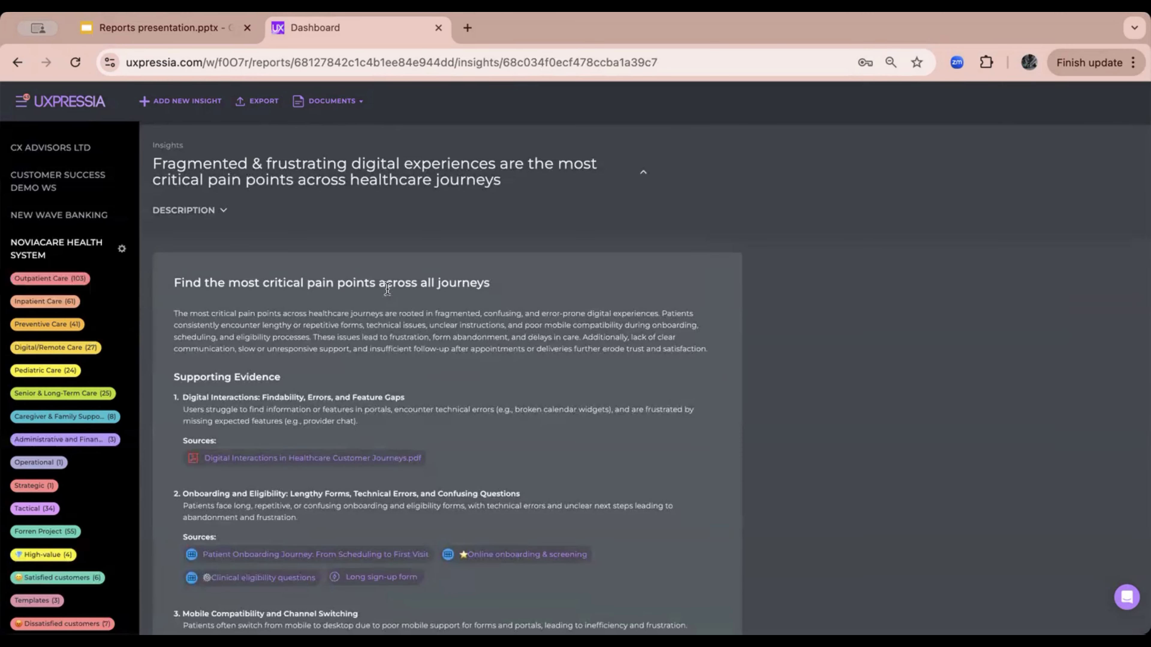
pyautogui.scroll(-3, 501, 308)
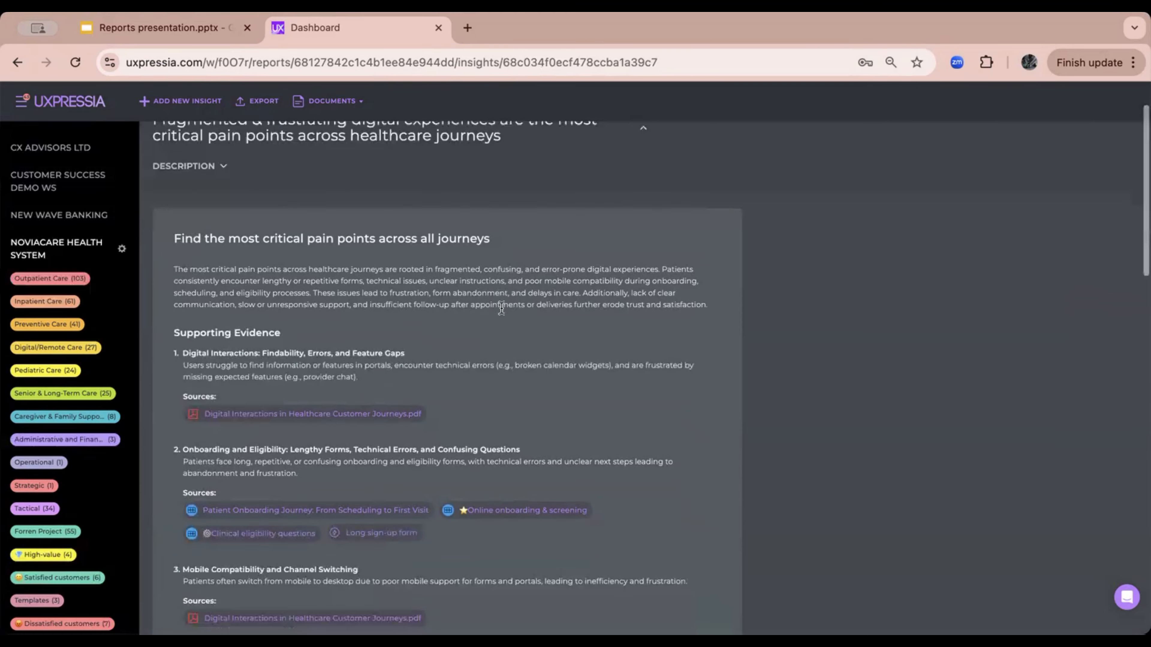
pyautogui.scroll(-3, 339, 400)
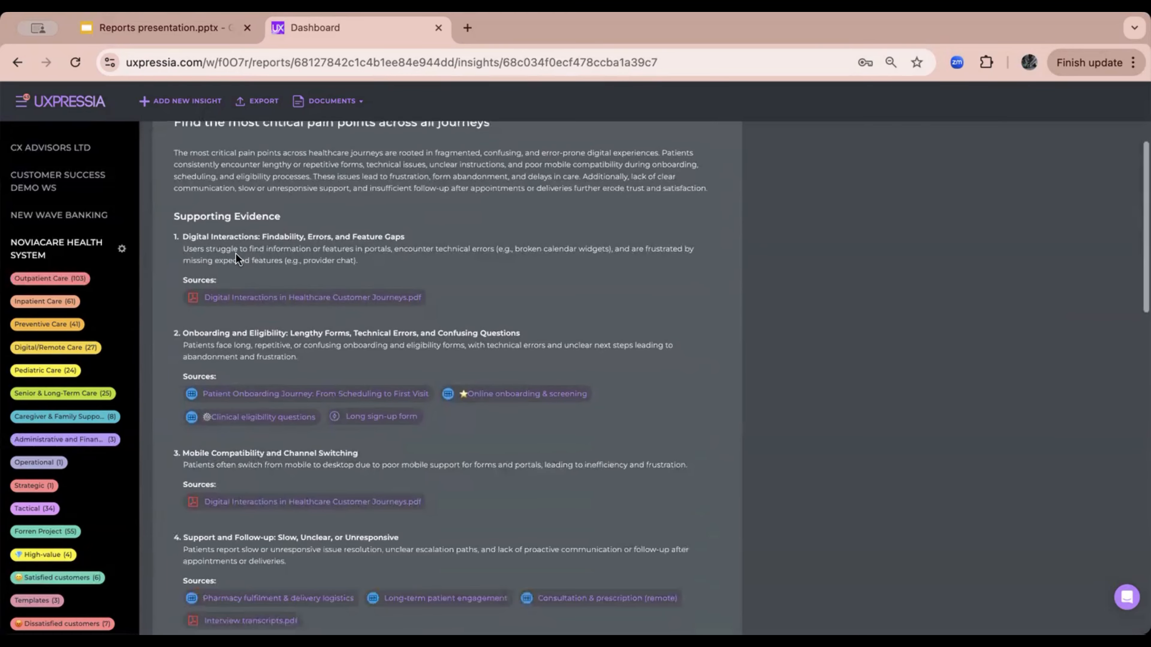
pyautogui.scroll(-1, 235, 279)
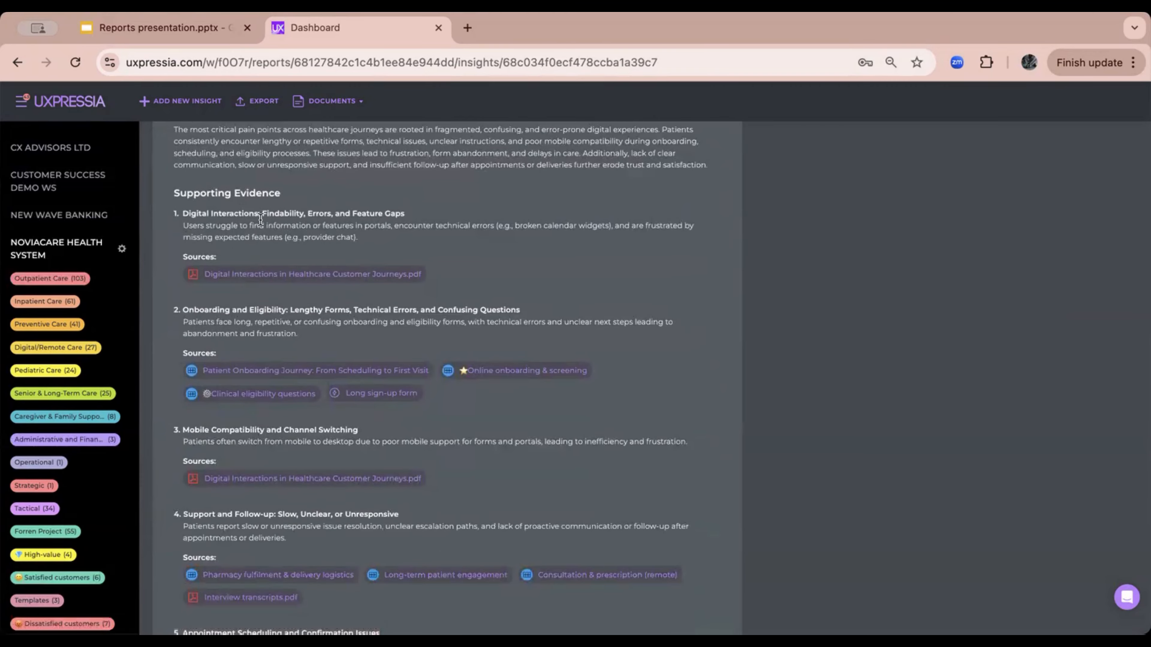
pyautogui.scroll(-4, 255, 220)
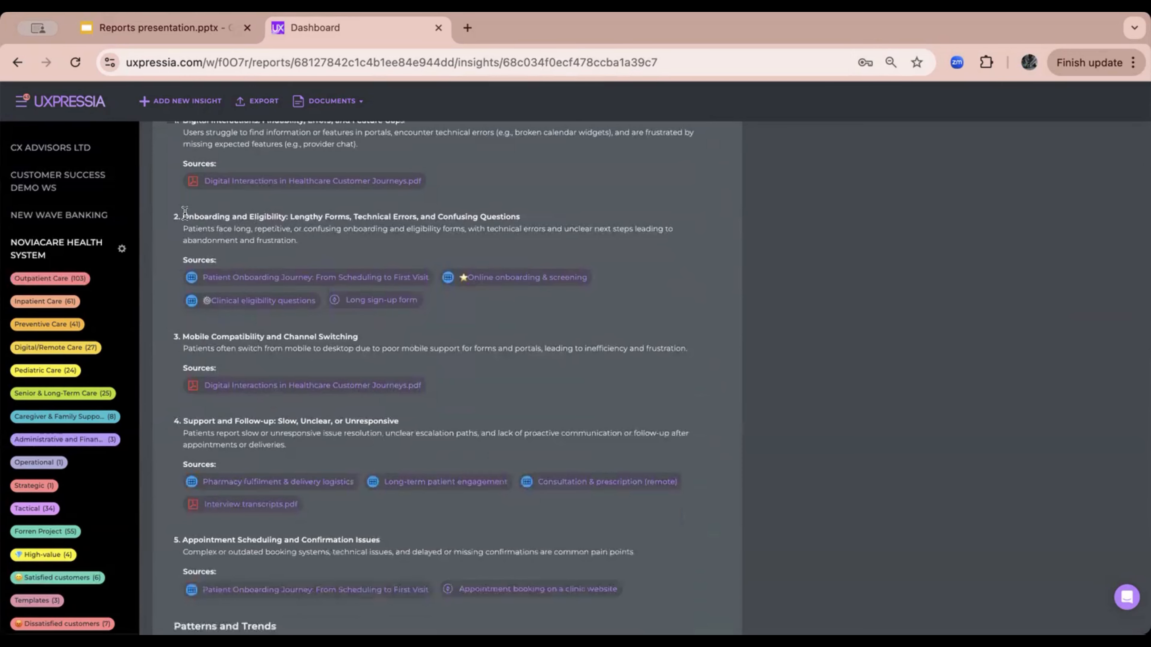
pyautogui.scroll(-6, 305, 235)
pyautogui.scroll(-1, 305, 234)
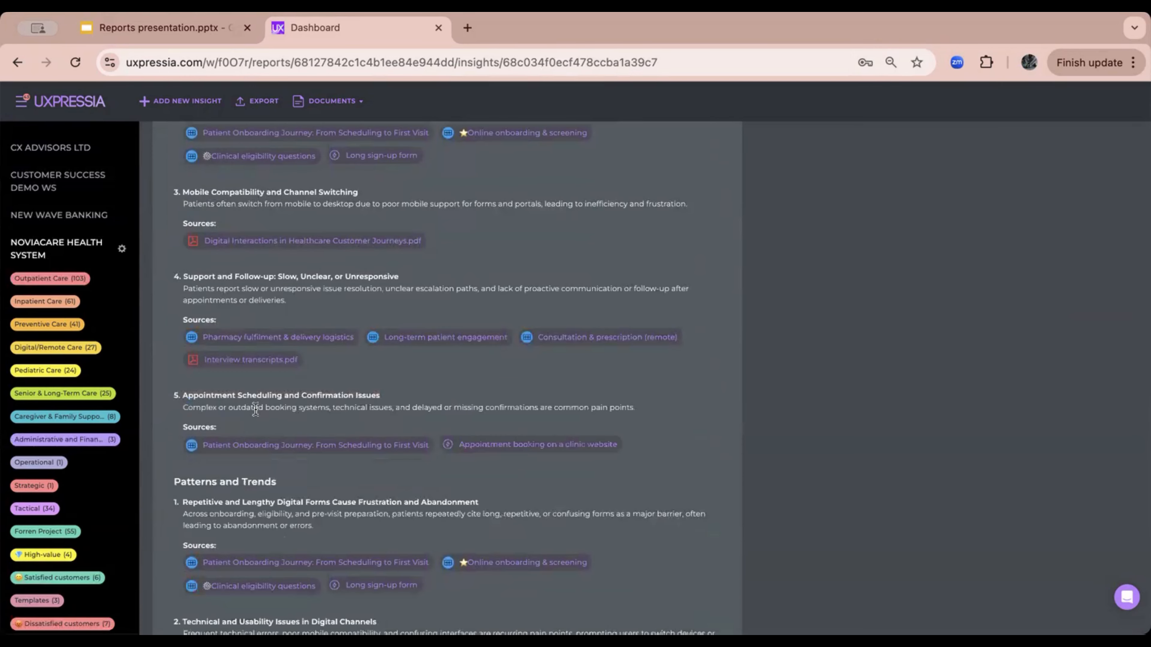
pyautogui.scroll(7, 255, 410)
pyautogui.scroll(1, 270, 307)
pyautogui.scroll(-1, 267, 307)
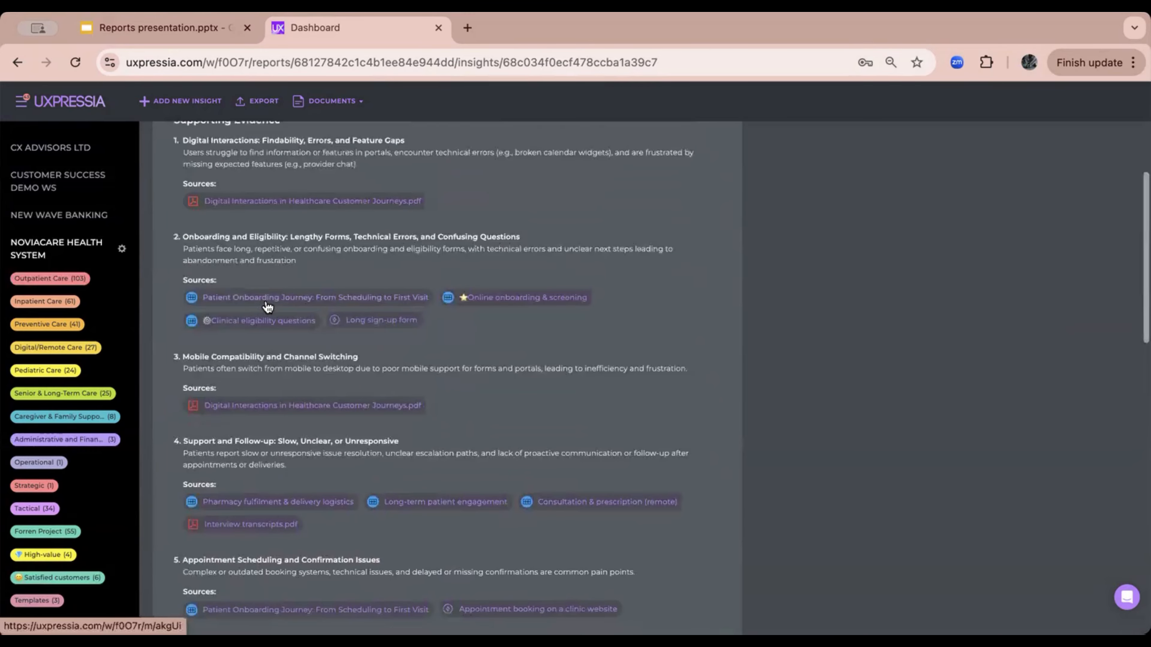
# - Open the Online onboarding & screening source map, look through its journey sections and return to the insight
pyautogui.click(515, 298)
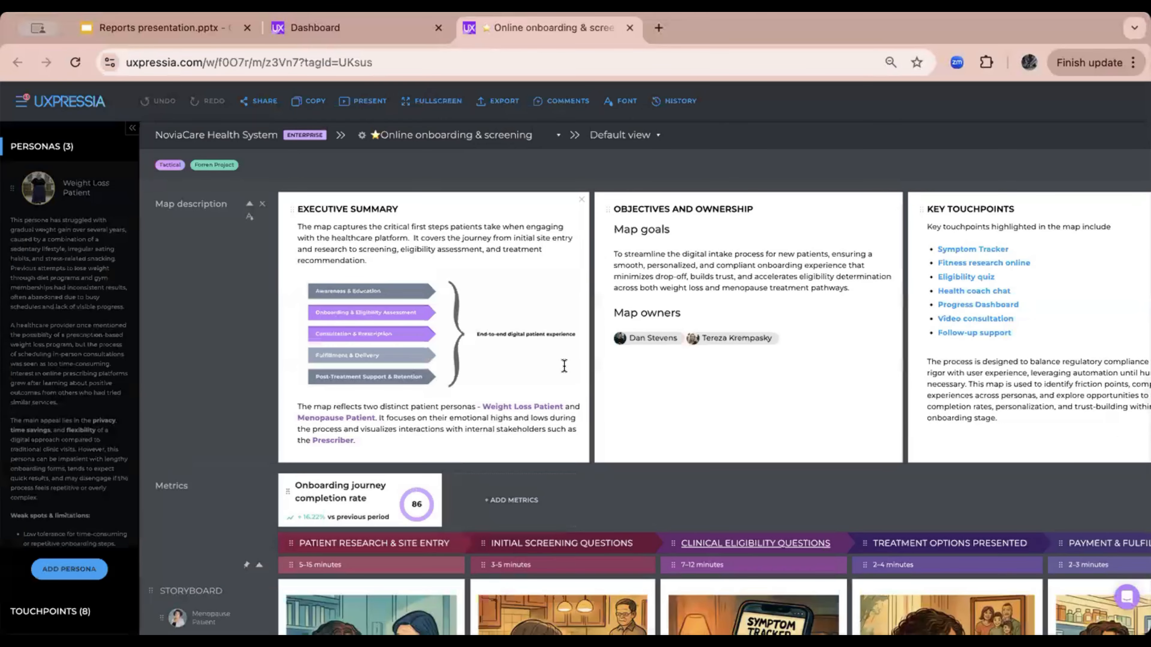
pyautogui.scroll(-10, 596, 420)
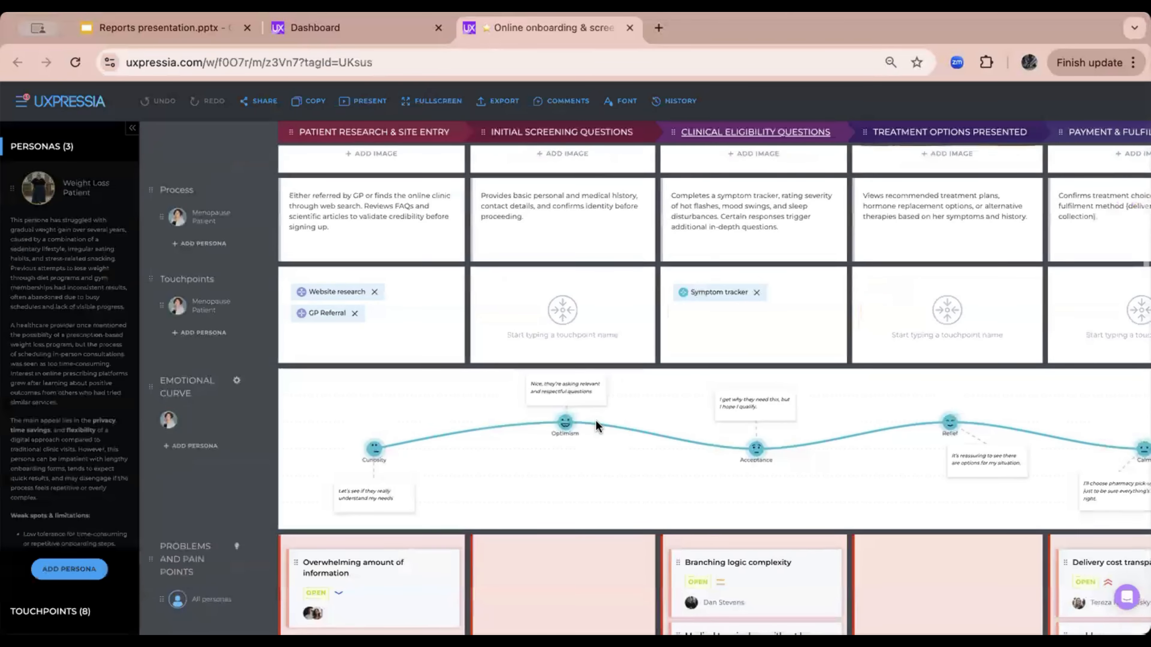
pyautogui.scroll(-8, 596, 427)
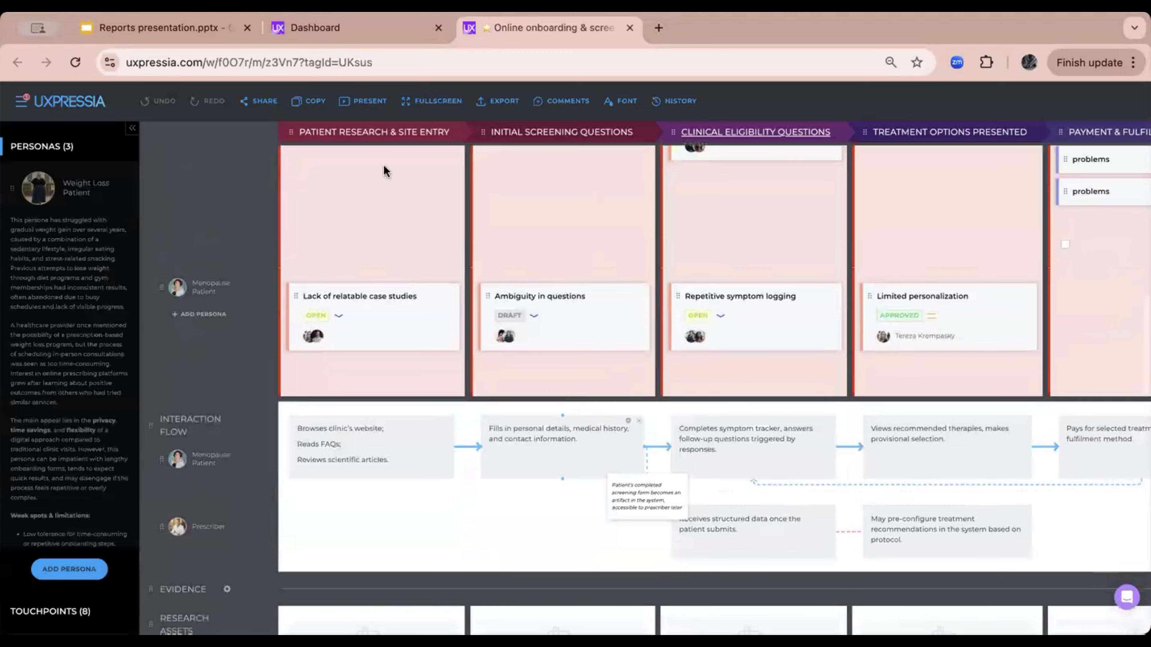
pyautogui.click(346, 32)
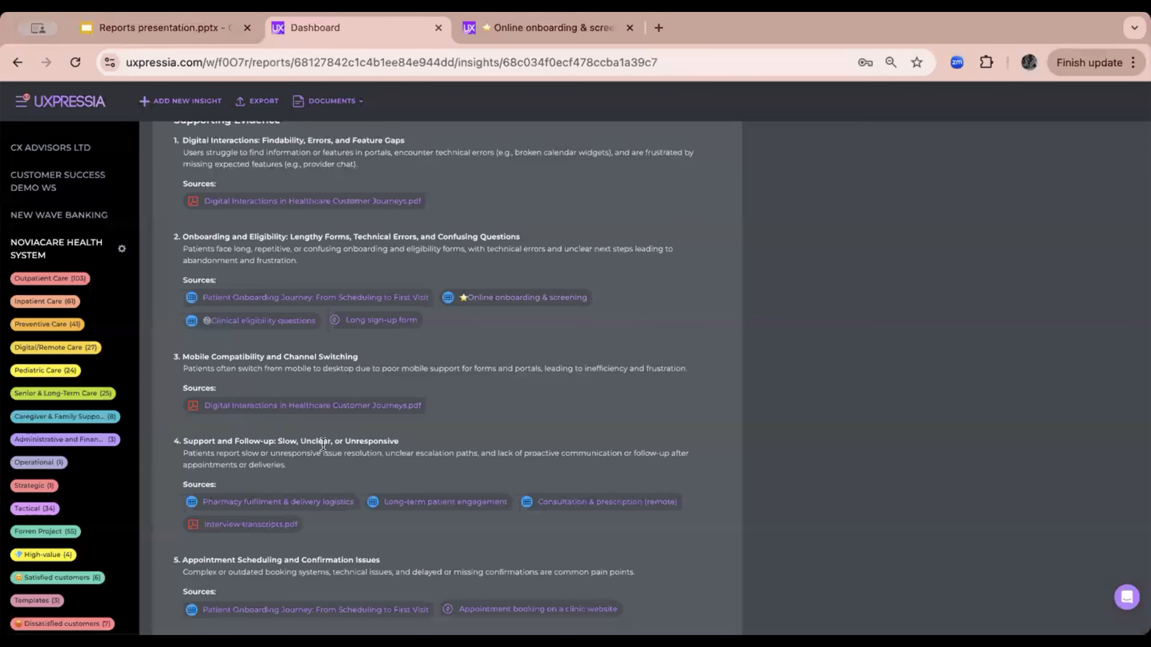
# - Examine the insight's Patterns and Trends, Implications and Recommendations, and Related chunks sections
pyautogui.scroll(-5, 323, 444)
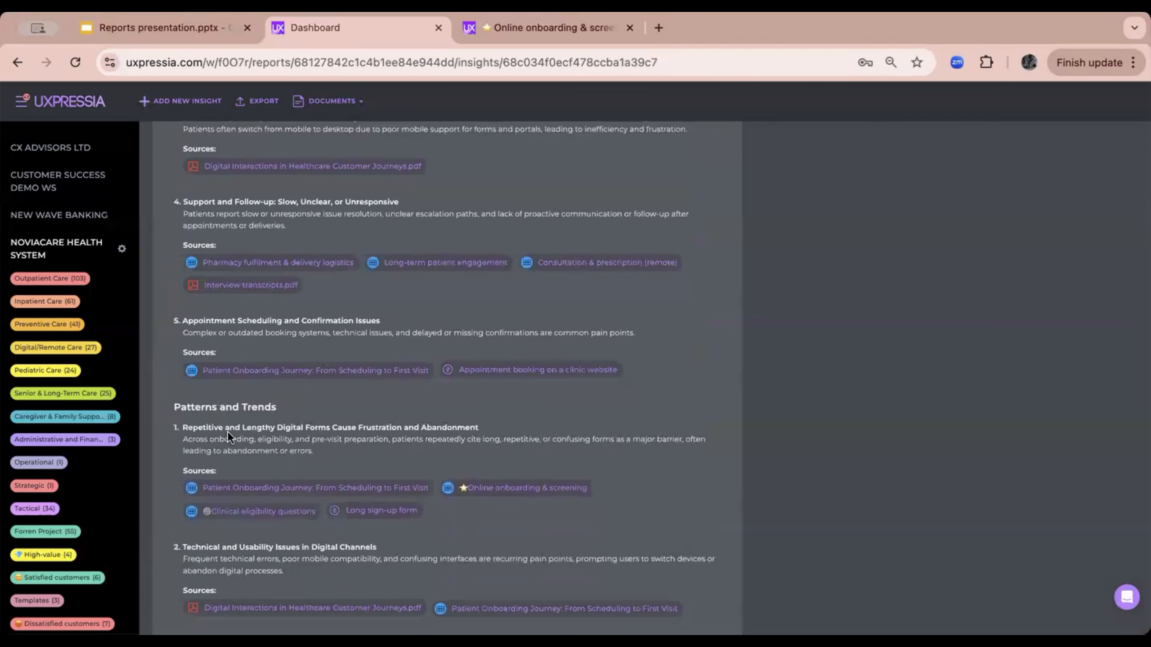
pyautogui.scroll(-2, 243, 430)
pyautogui.scroll(-5, 242, 430)
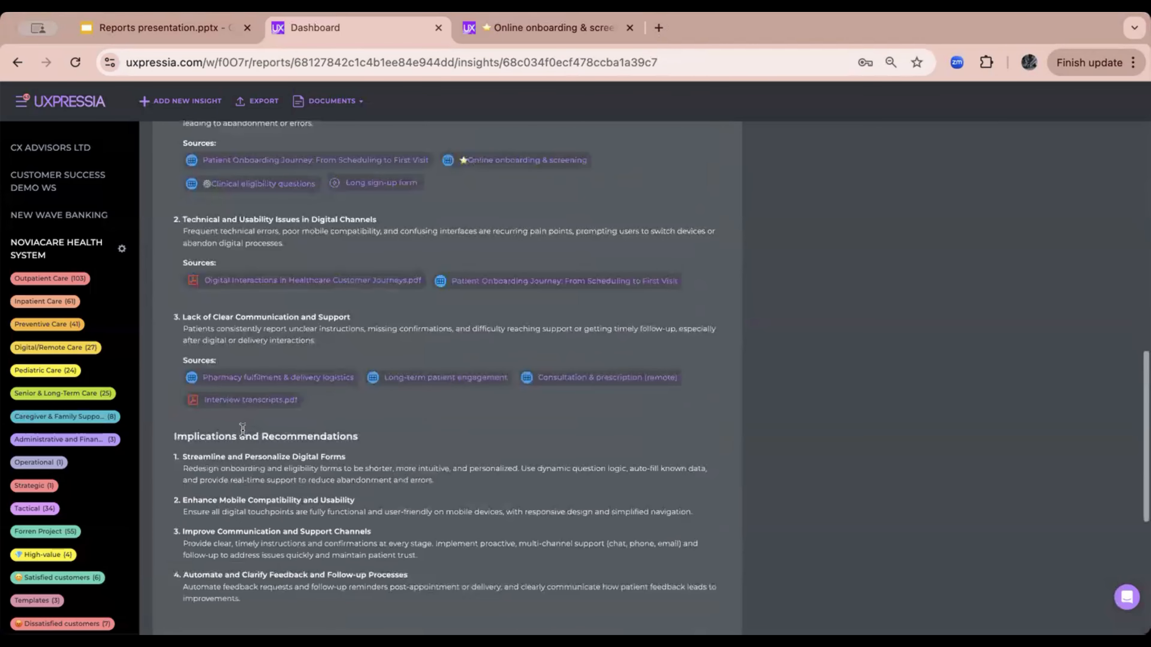
pyautogui.scroll(-1, 242, 430)
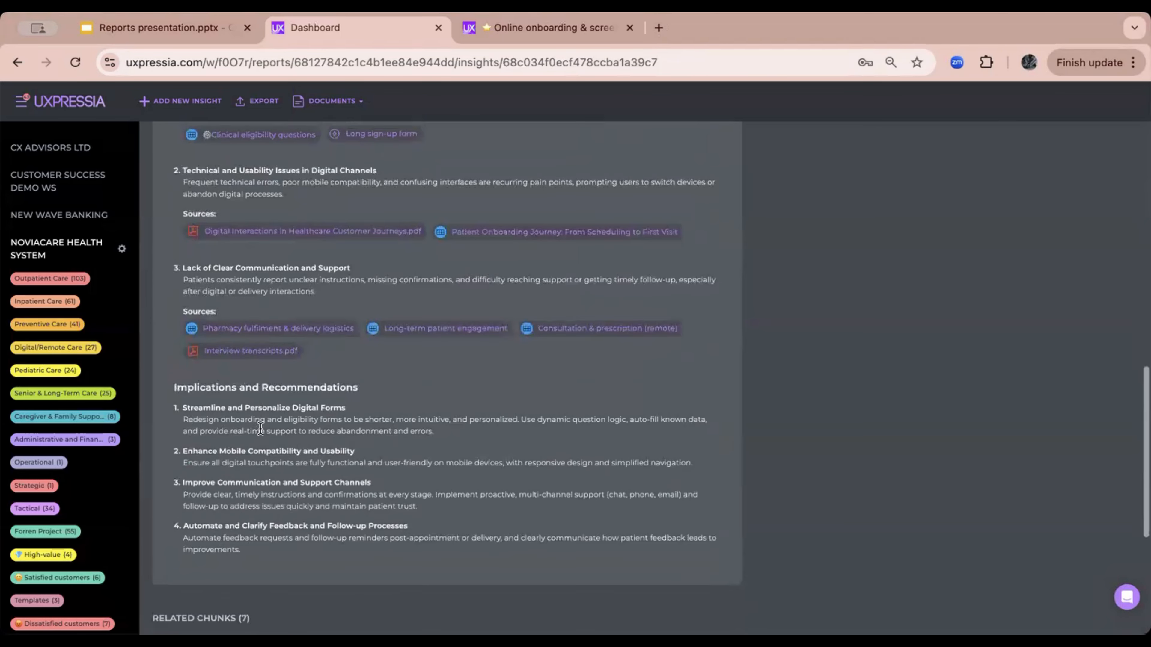
pyautogui.scroll(1, 260, 428)
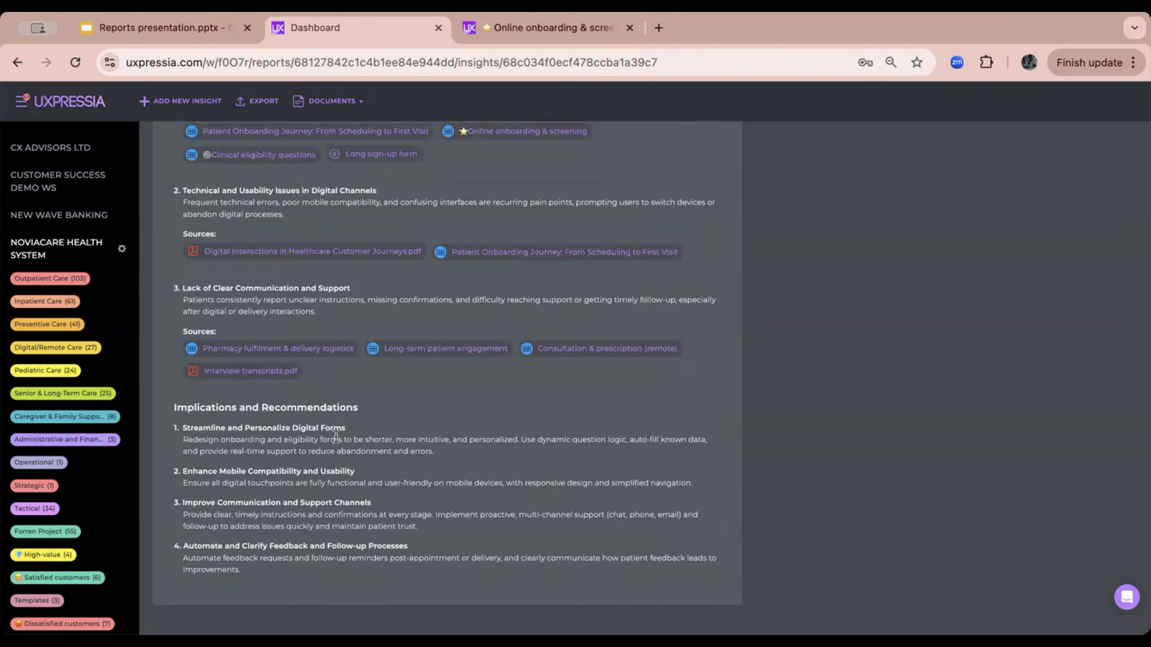
pyautogui.scroll(-1, 335, 436)
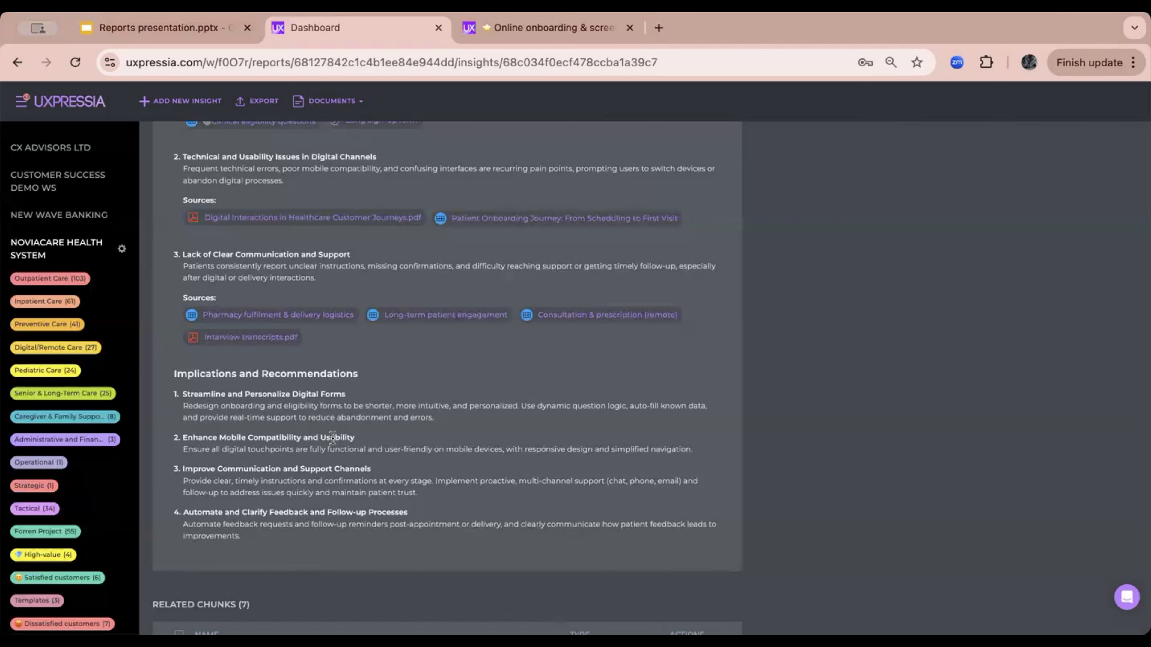
pyautogui.scroll(-8, 335, 436)
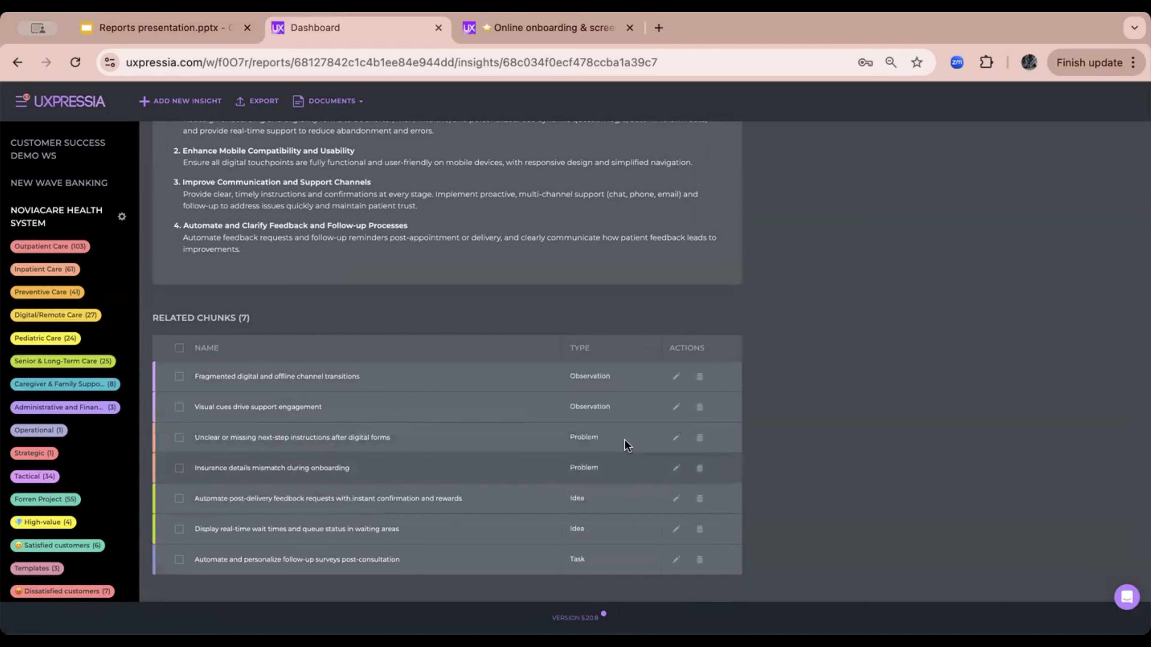
# - View the related task "Automate and personalize follow-up surveys post-consultation" and its due date calendar, then go back to the insight
pyautogui.click(676, 560)
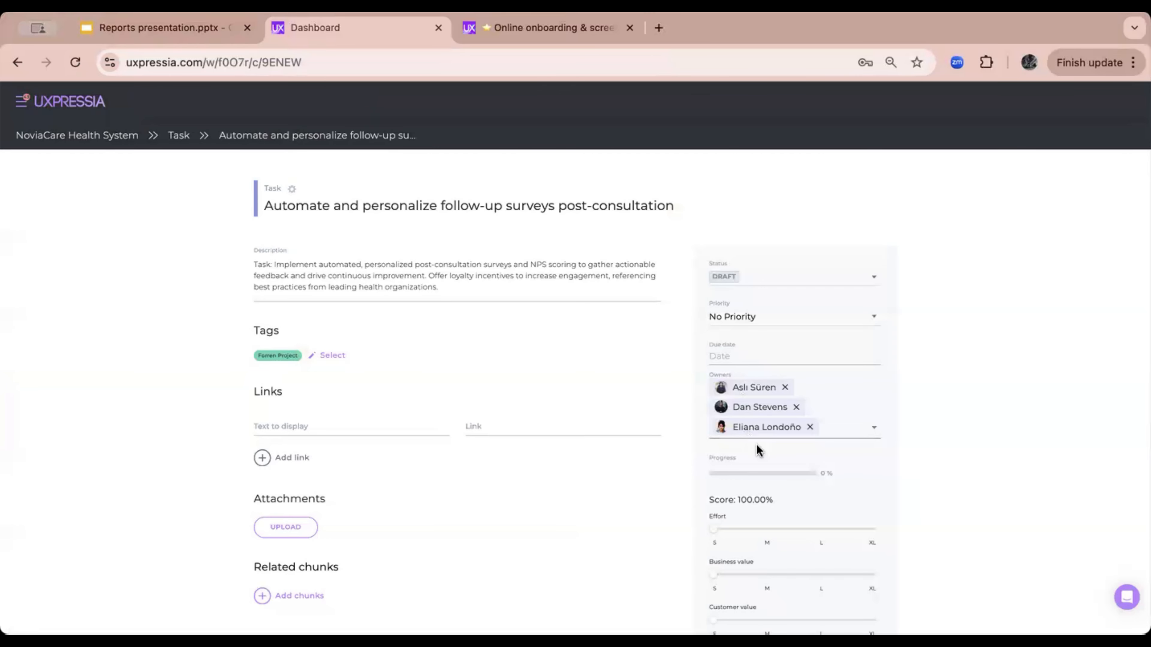
pyautogui.click(742, 356)
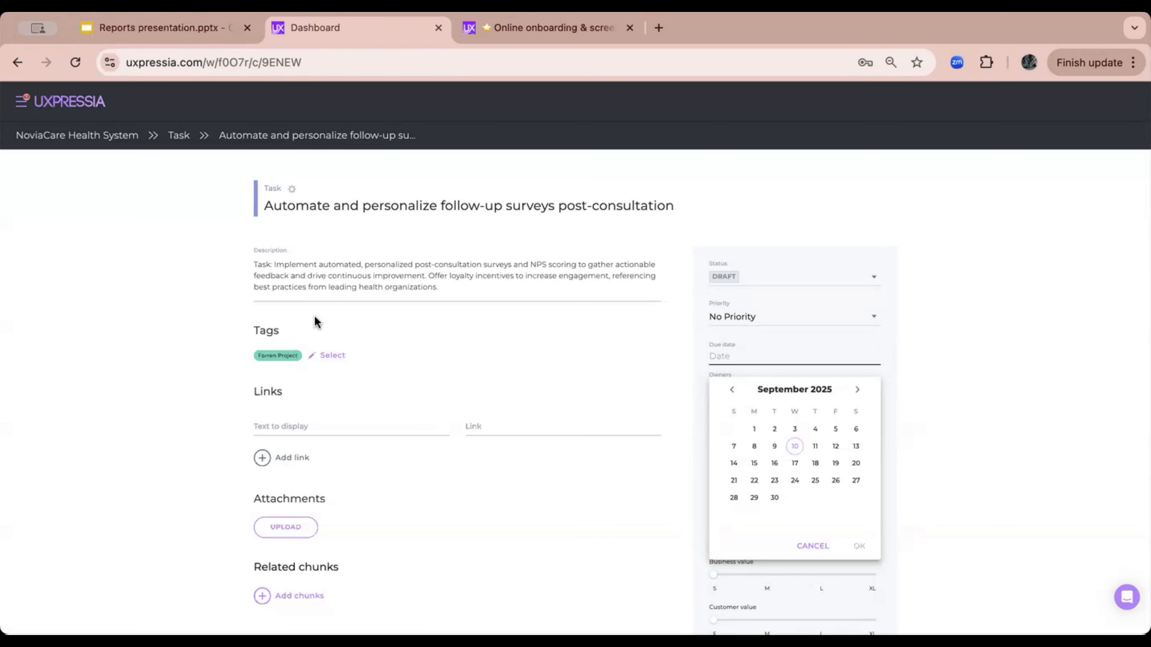
pyautogui.click(17, 64)
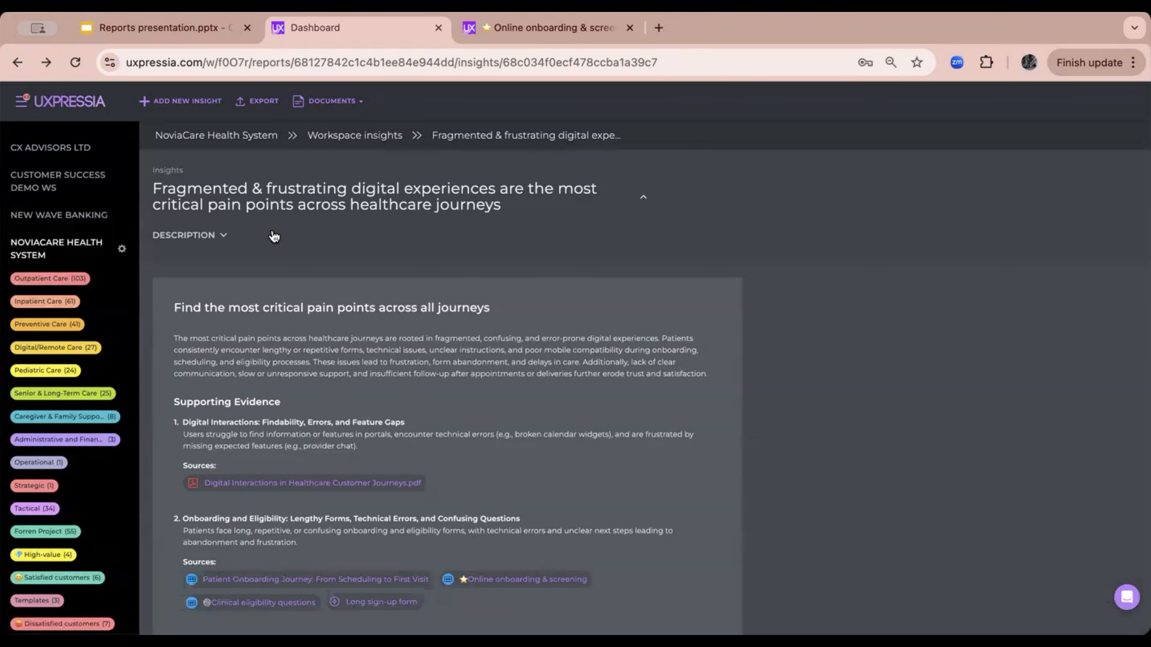
# - Return to the NoviaCare Health System workspace and reopen its Workspace insights report
pyautogui.click(195, 136)
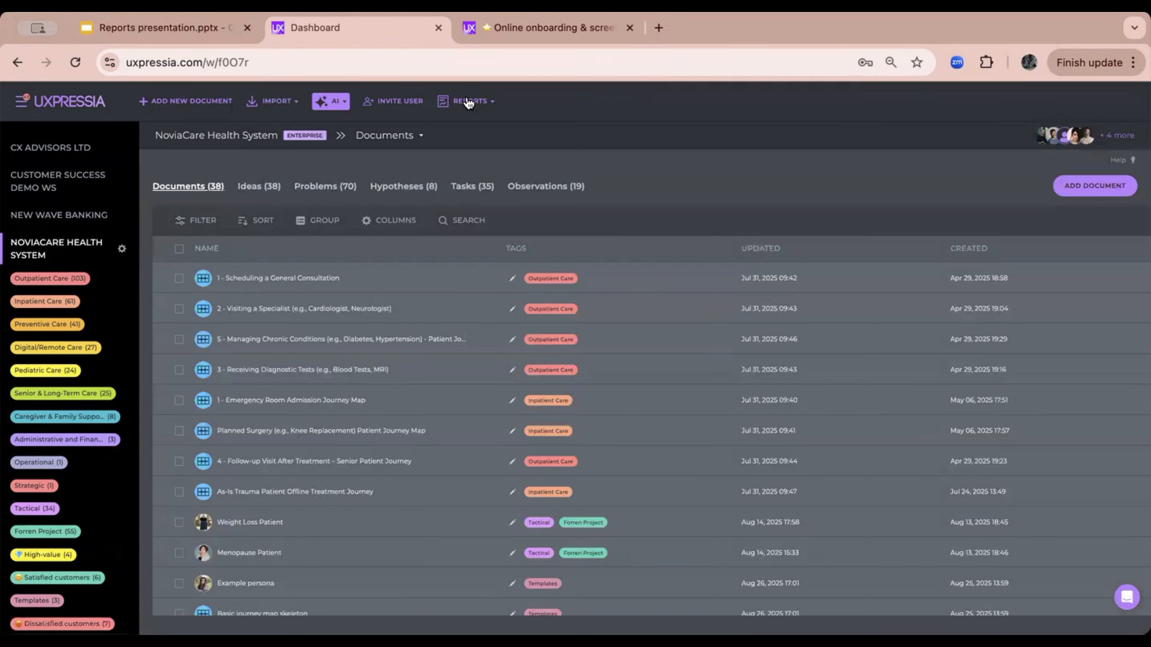
pyautogui.click(470, 101)
pyautogui.click(498, 131)
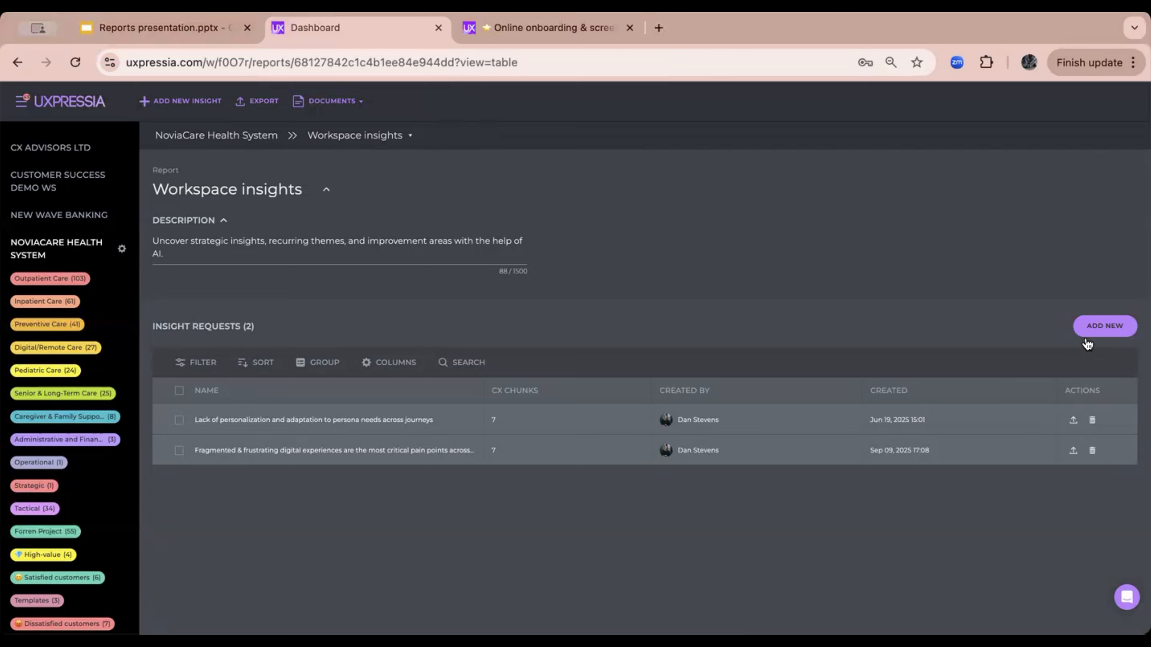
# - Start a new insight request and review its scope of analysis, including the workspace data types and attached documents
pyautogui.click(1103, 327)
pyautogui.click(233, 264)
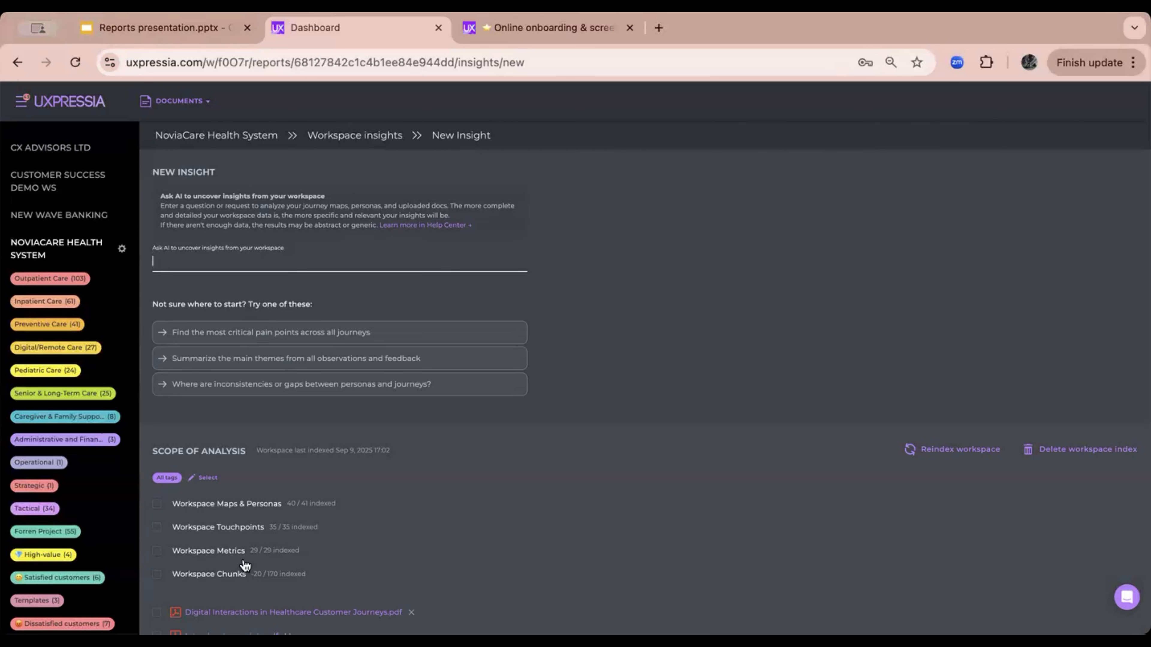
pyautogui.scroll(-1, 245, 564)
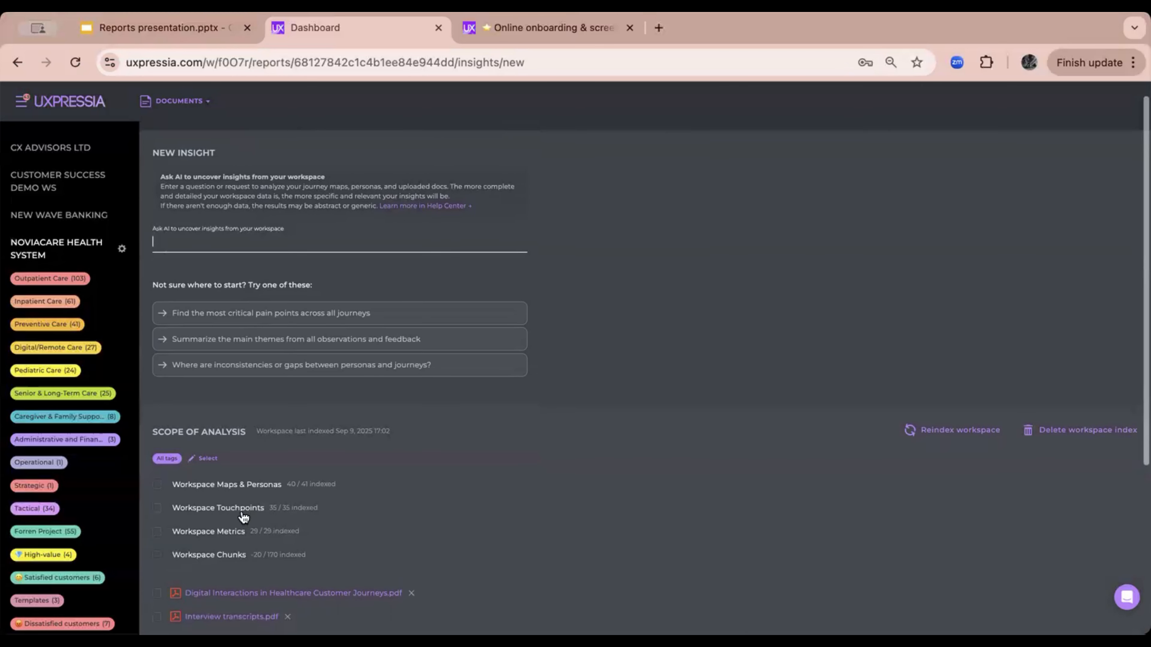
pyautogui.scroll(-1, 243, 518)
pyautogui.scroll(-3, 244, 518)
pyautogui.scroll(-1, 243, 517)
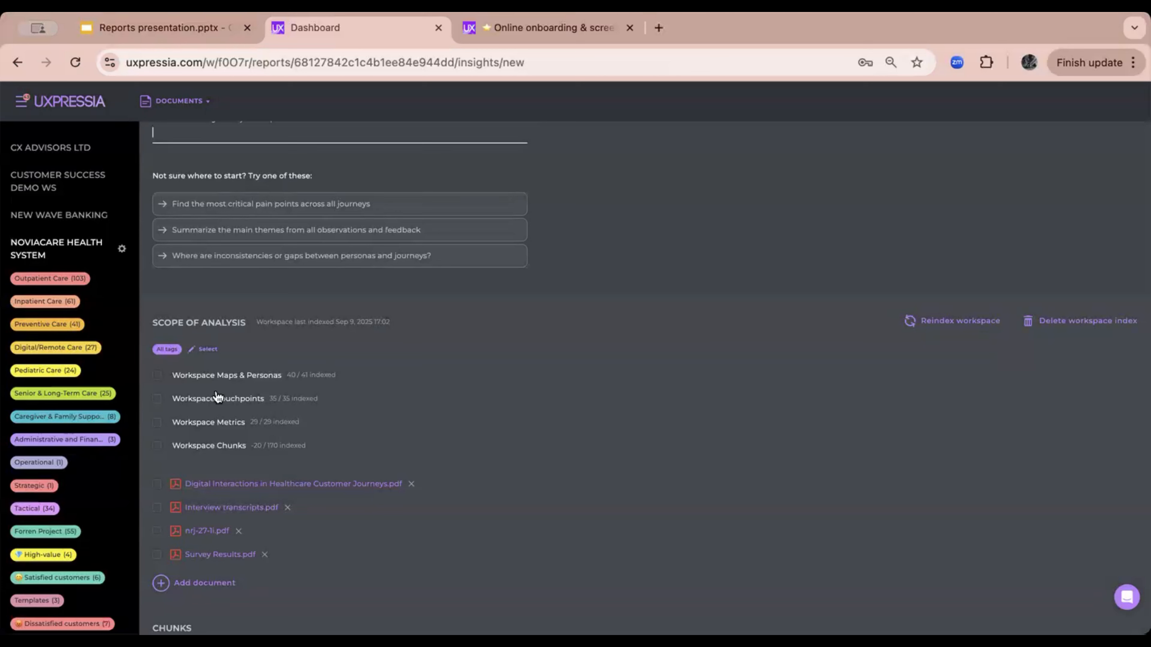
# - Limit the insight's scope of analysis to the Outpatient Care and Inpatient Care tags
pyautogui.click(203, 350)
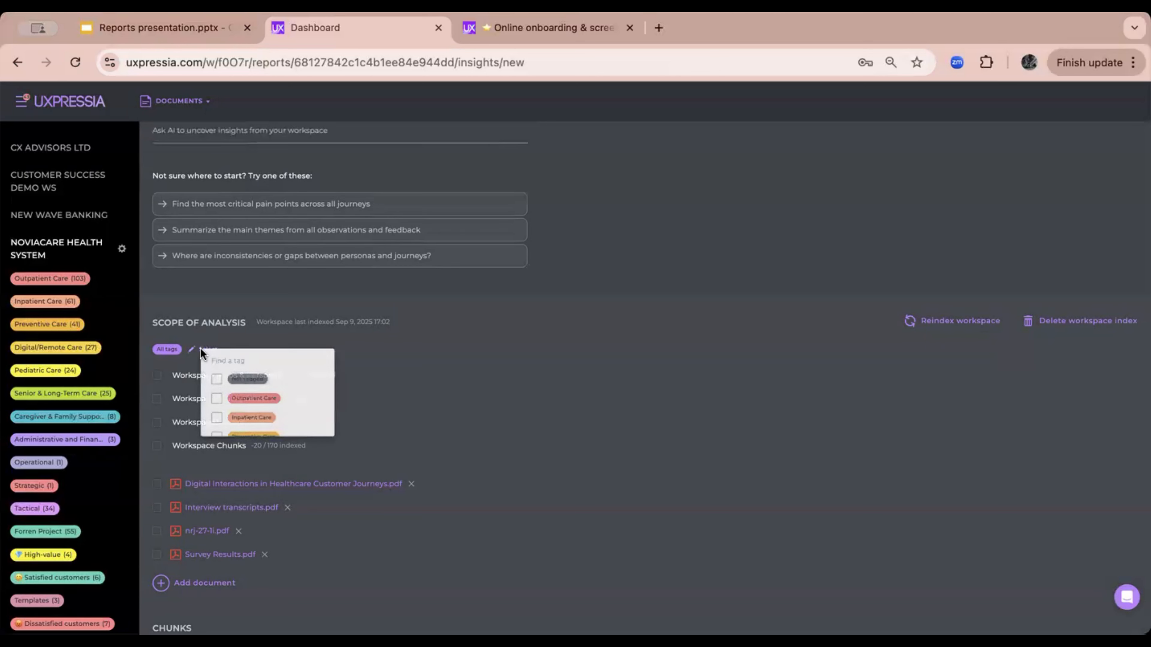
pyautogui.scroll(-1, 252, 398)
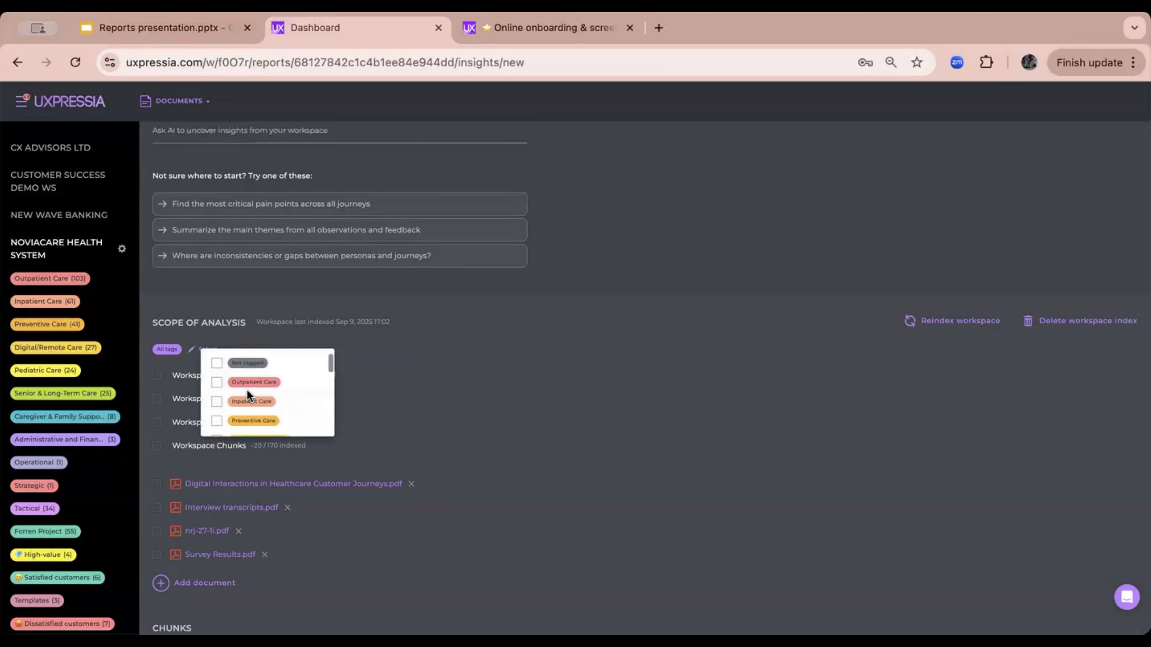
pyautogui.click(216, 385)
pyautogui.click(216, 403)
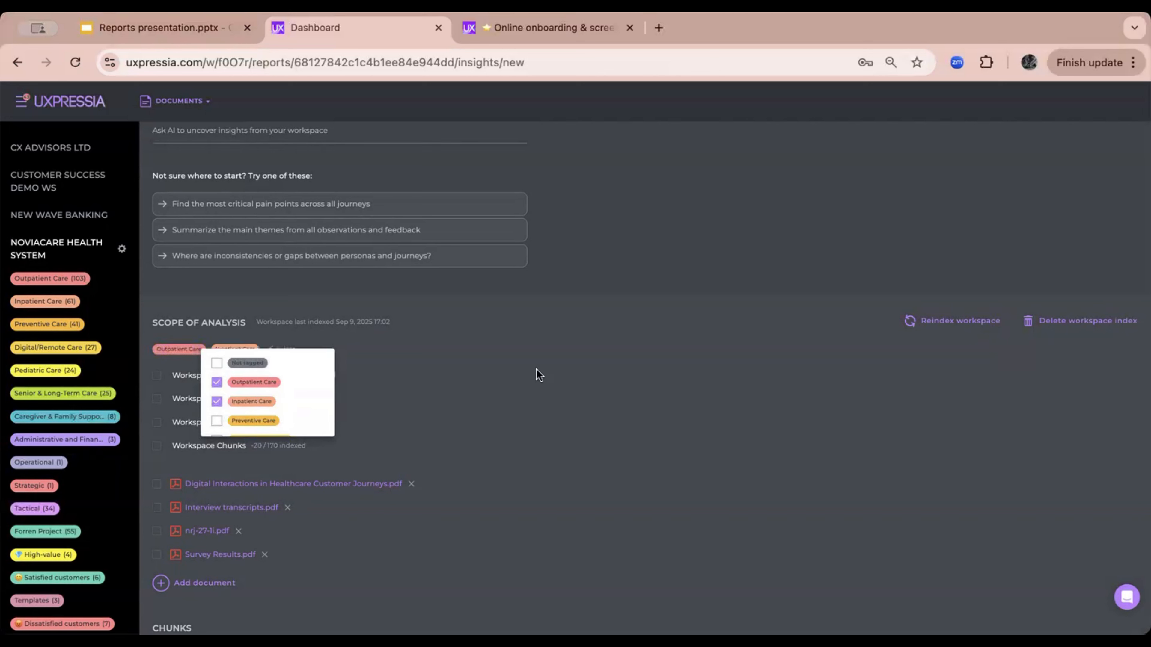
pyautogui.click(516, 364)
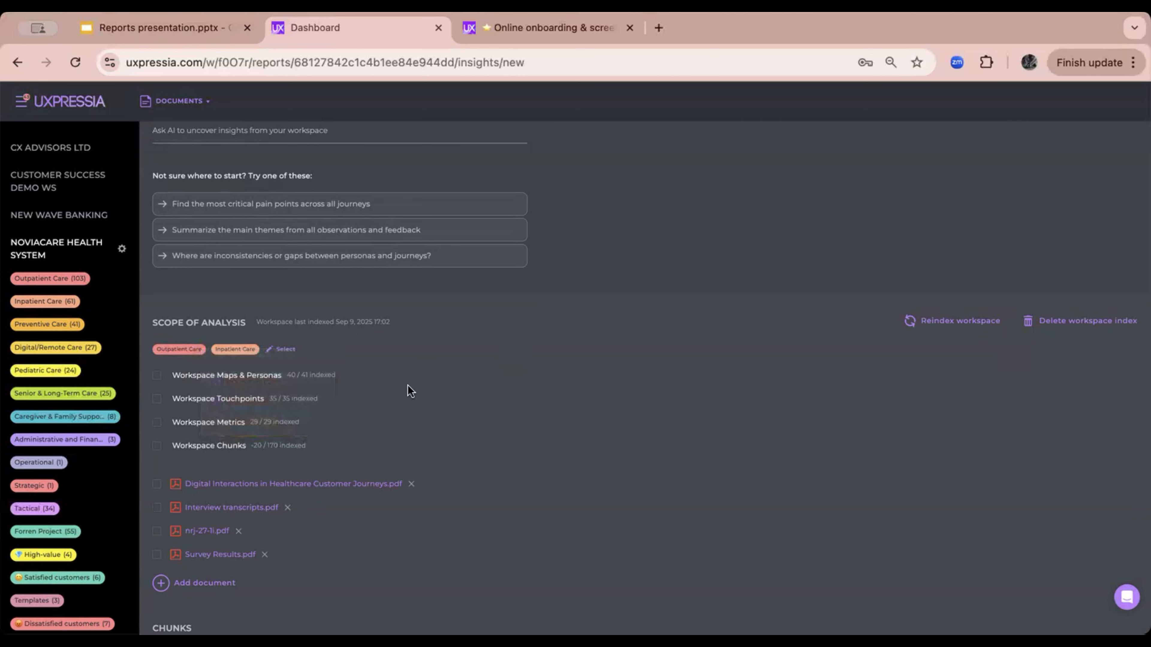
# - Include Workspace Maps & Personas, Workspace Touchpoints, Workspace Metrics and Workspace Chunks in the scope of analysis
pyautogui.scroll(-1, 291, 372)
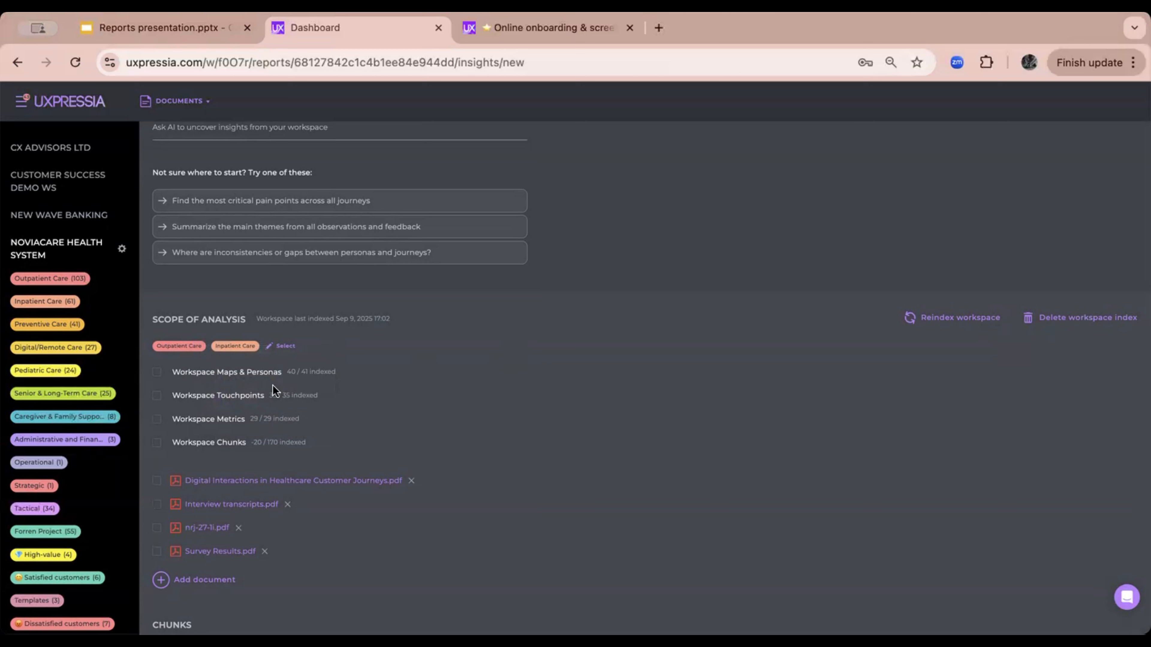
pyautogui.click(156, 374)
pyautogui.click(156, 397)
pyautogui.click(156, 420)
pyautogui.click(157, 443)
# - View the options for adding a document to the scope of analysis, then close them without uploading anything
pyautogui.scroll(-1, 336, 444)
pyautogui.scroll(-3, 336, 444)
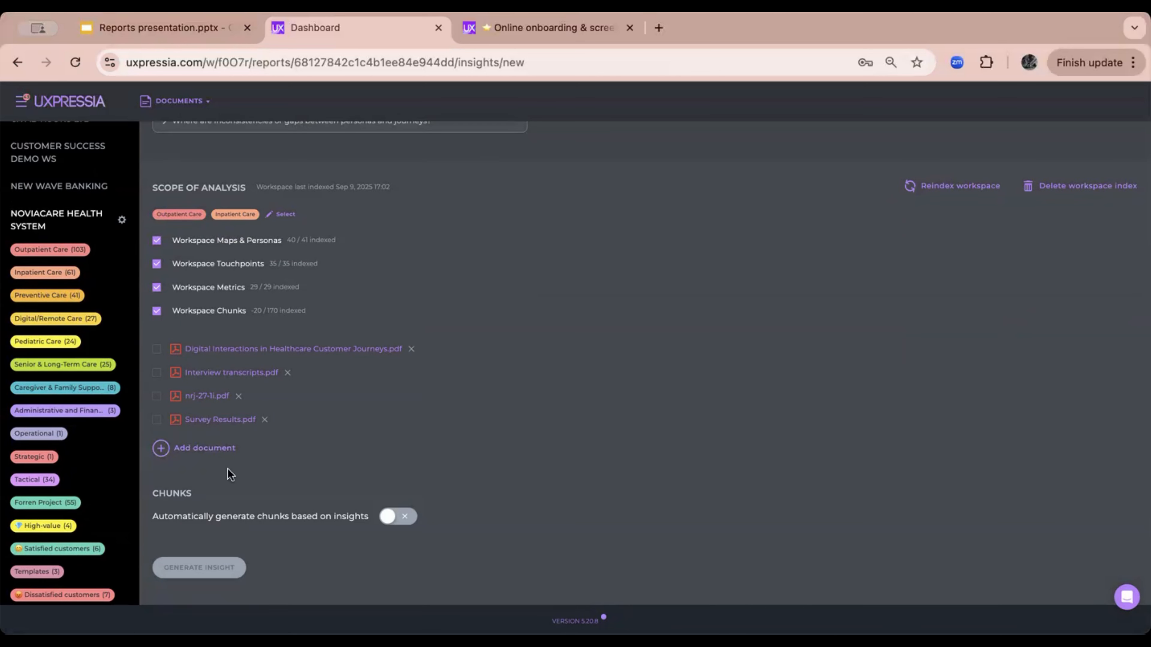
pyautogui.click(217, 452)
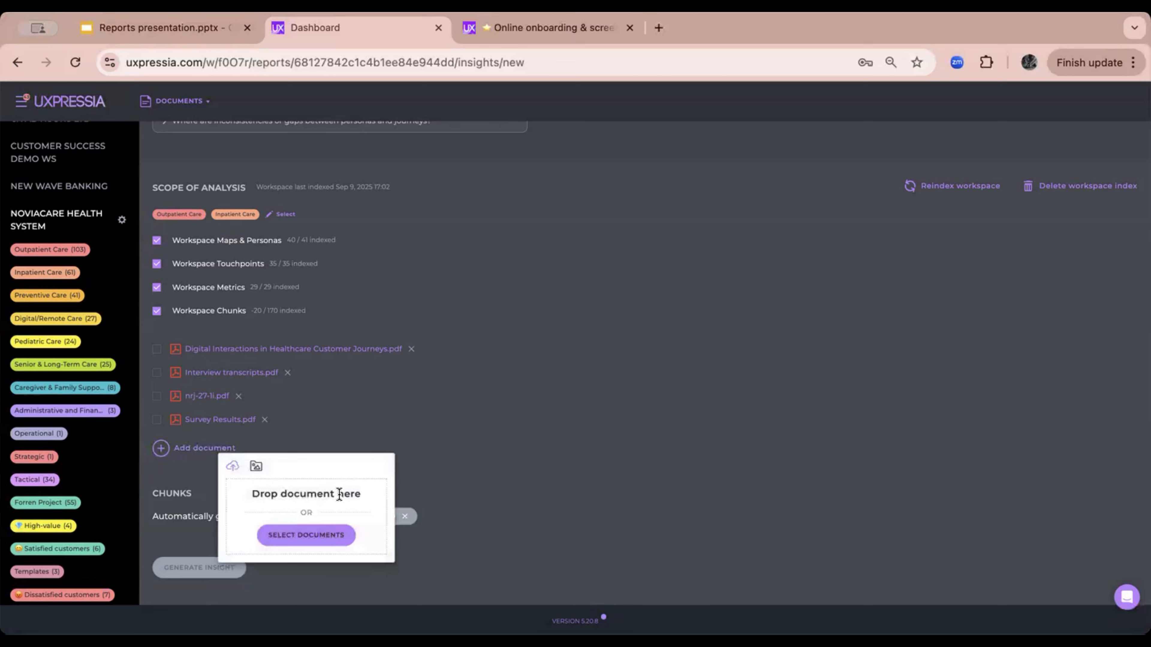
pyautogui.click(519, 448)
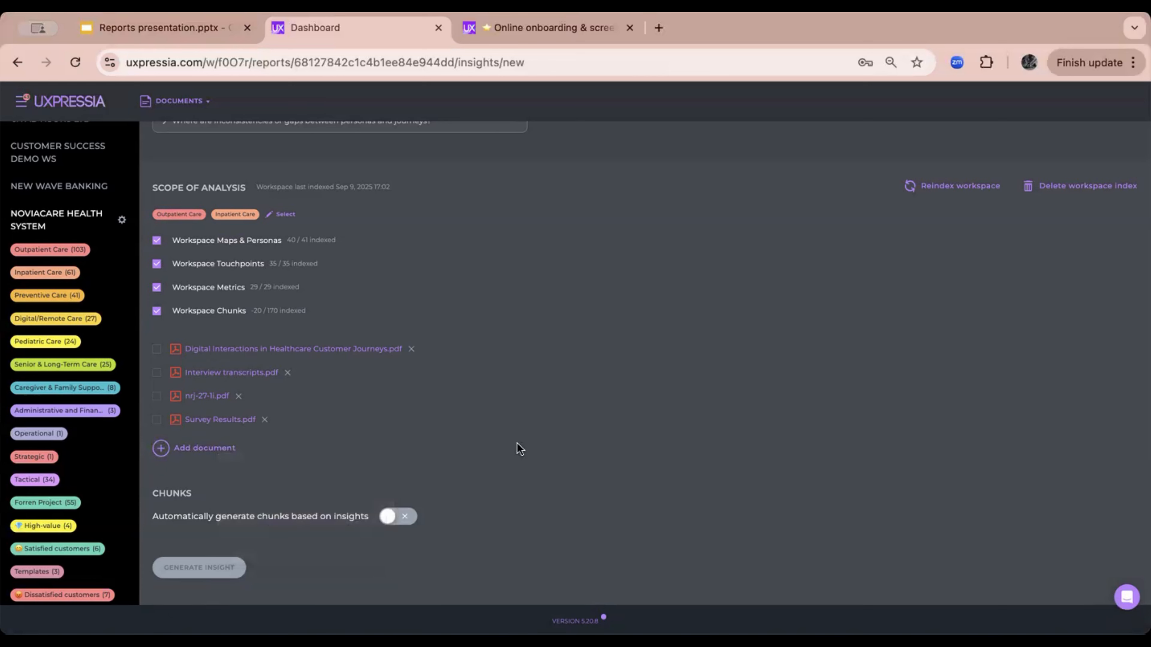
pyautogui.click(214, 456)
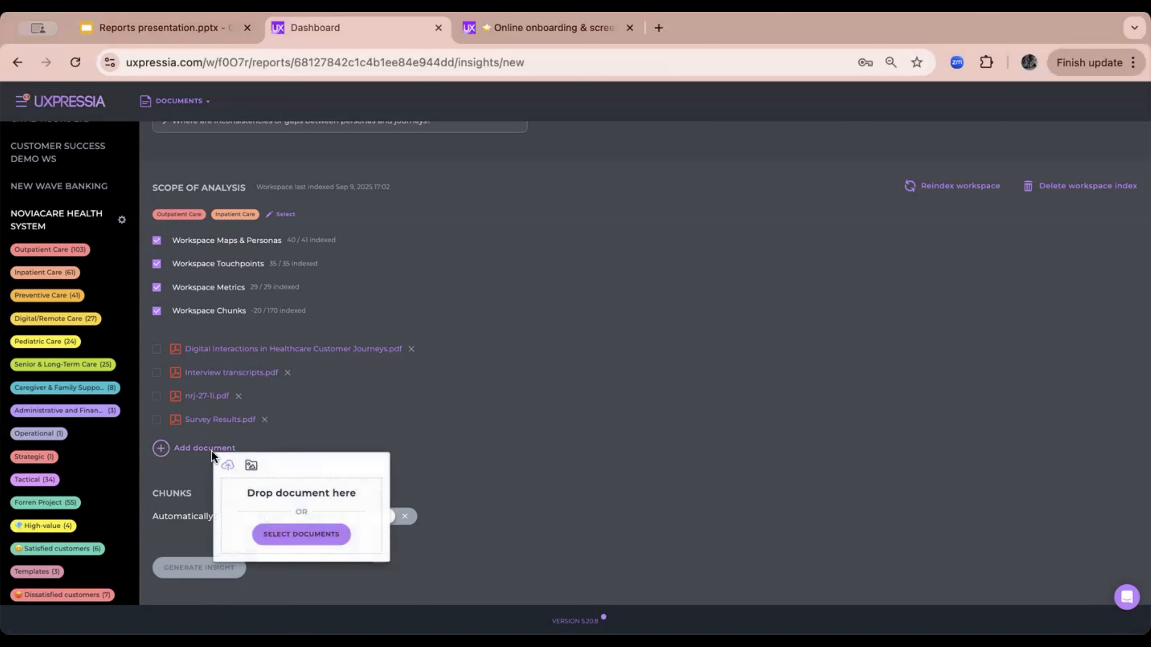
pyautogui.click(531, 462)
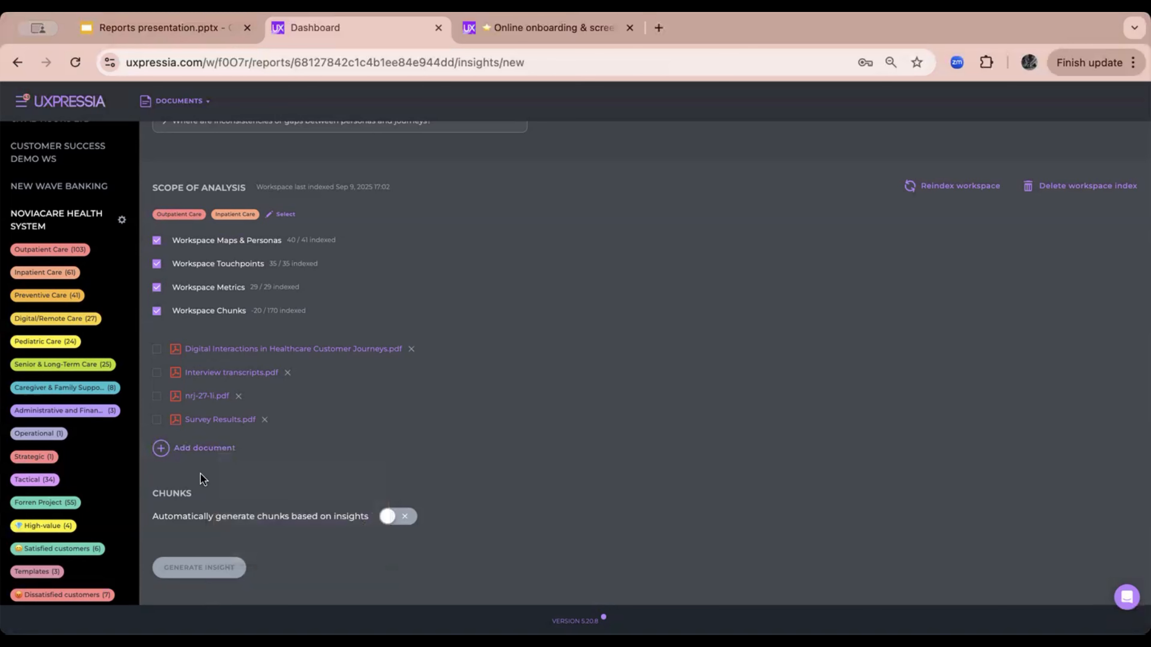
# - Enable automatic chunk generation based on insights and enter the question "Where do communication breakdowns most often occur between patients and providers?"
pyautogui.scroll(-1, 257, 344)
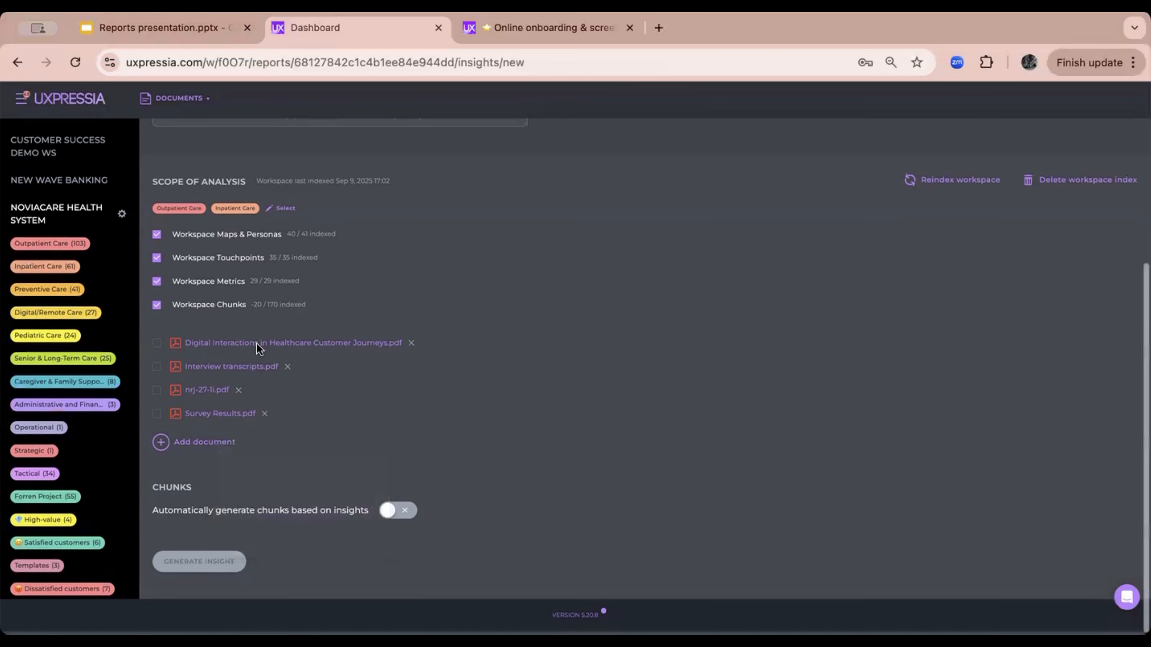
pyautogui.click(395, 513)
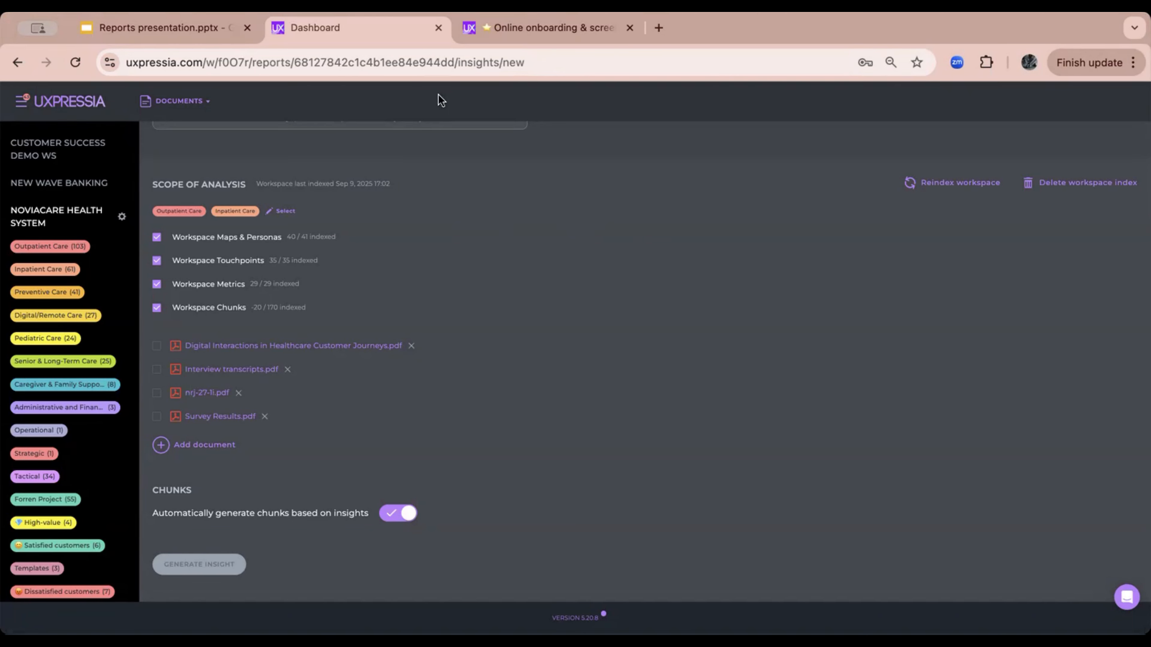
pyautogui.scroll(6, 297, 357)
pyautogui.scroll(-1, 297, 357)
pyautogui.click(256, 259)
pyautogui.write('Where do communication breakdowns most often occur between patients and providers?')
pyautogui.click(657, 332)
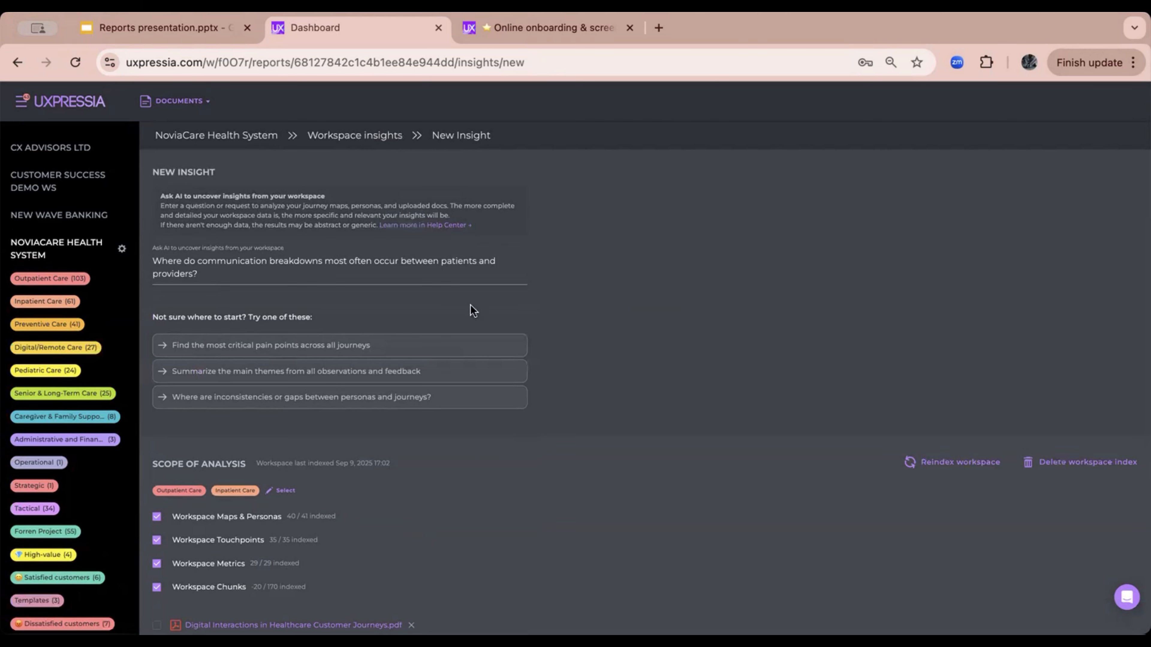
# - Check the scope of analysis and chunk setting, then generate the insight
pyautogui.scroll(-5, 462, 274)
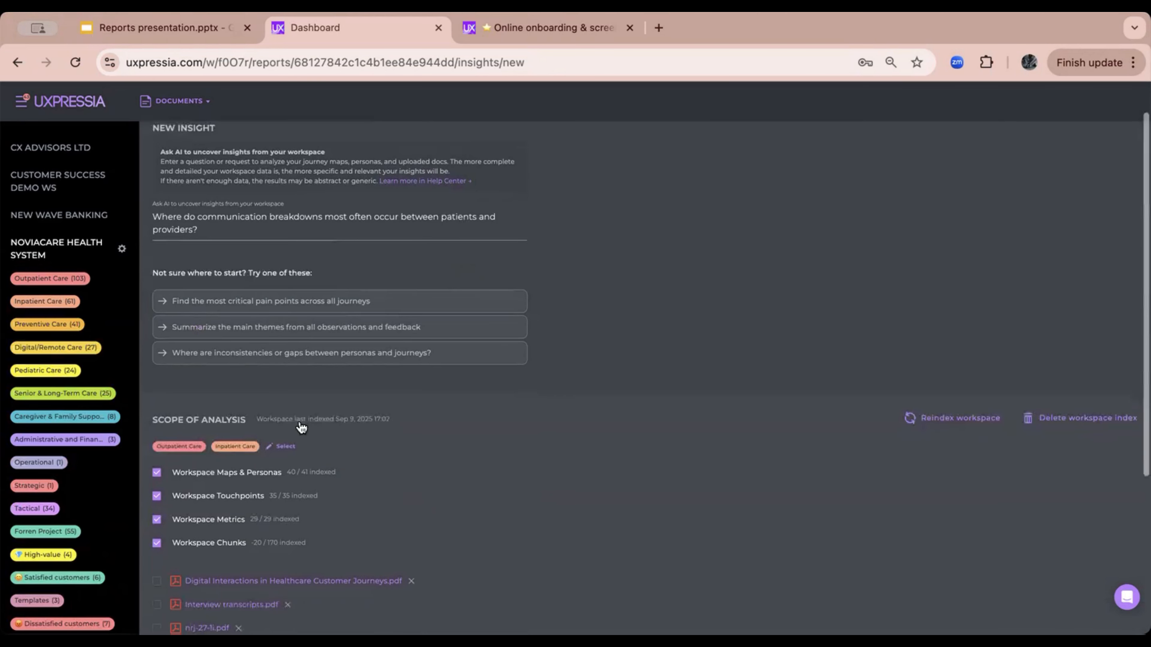
pyautogui.scroll(-3, 300, 427)
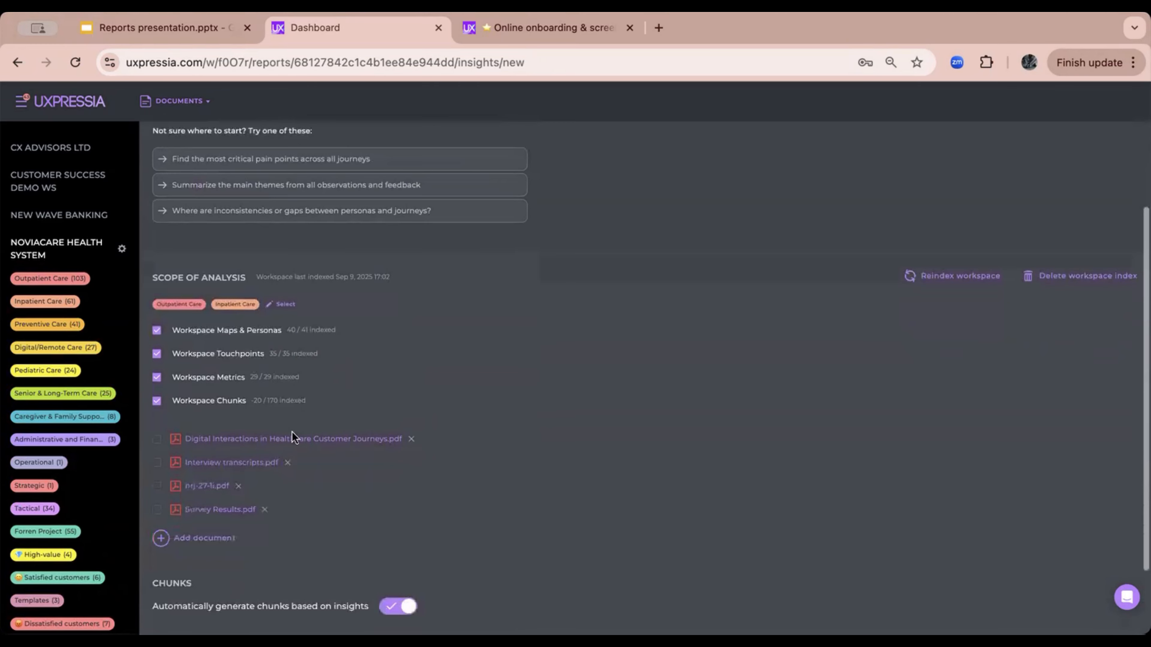
pyautogui.scroll(-3, 156, 526)
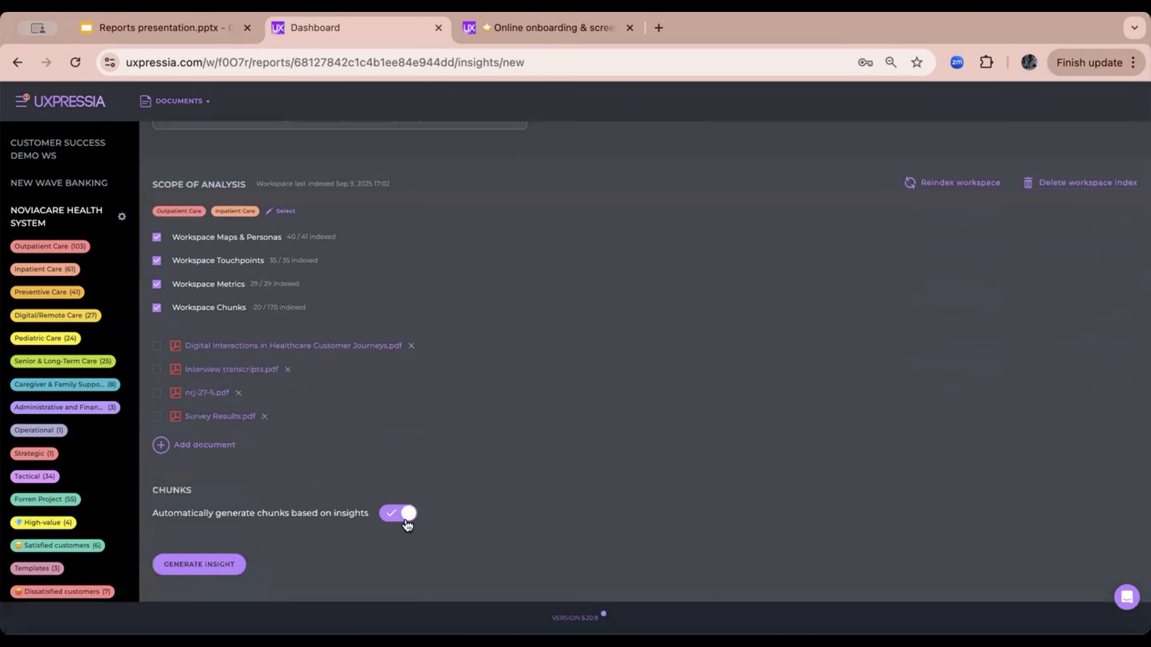
pyautogui.click(200, 565)
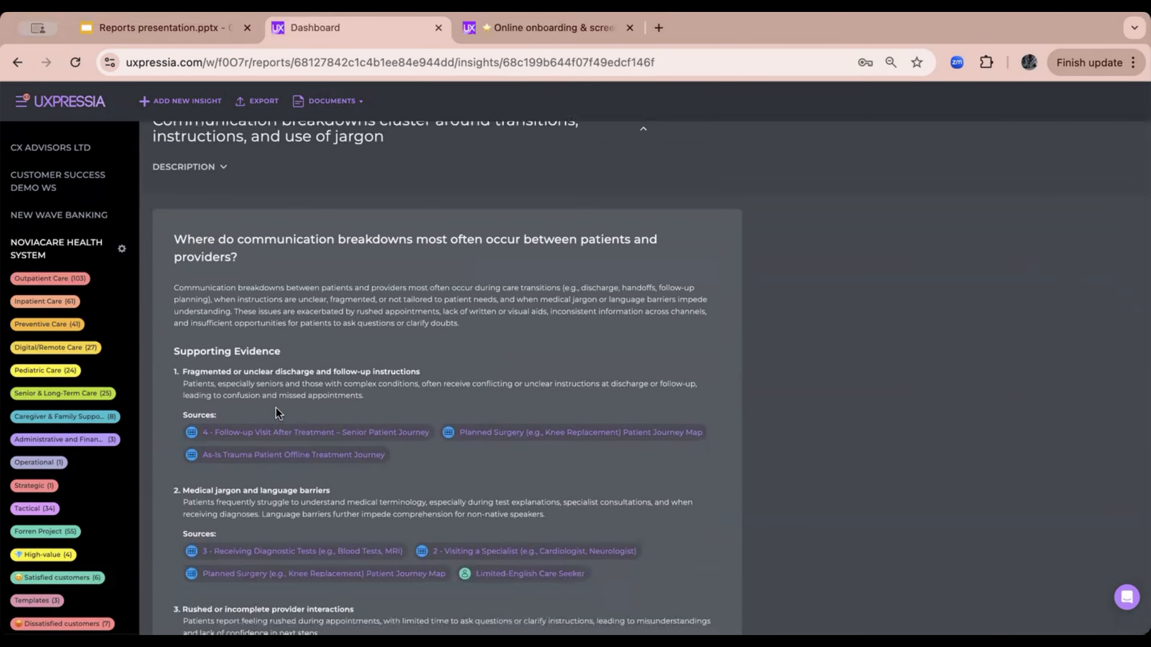
# - Examine the generated insight's summary answer and the Supporting Evidence section with its sources
pyautogui.scroll(-2, 276, 408)
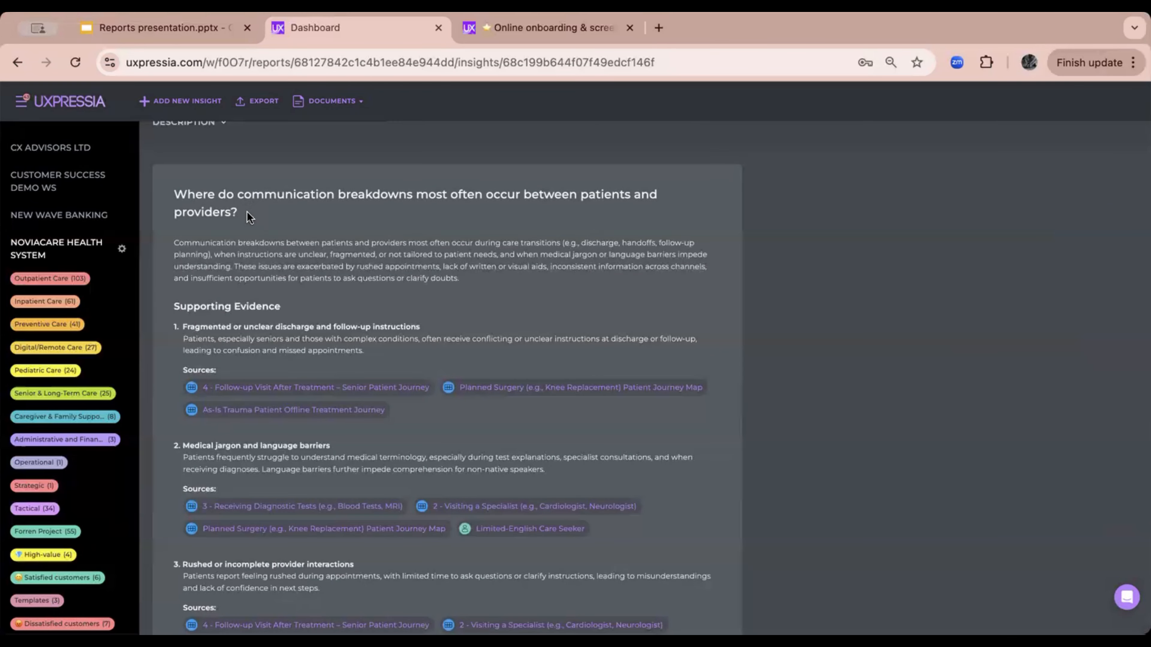
pyautogui.scroll(-1, 249, 217)
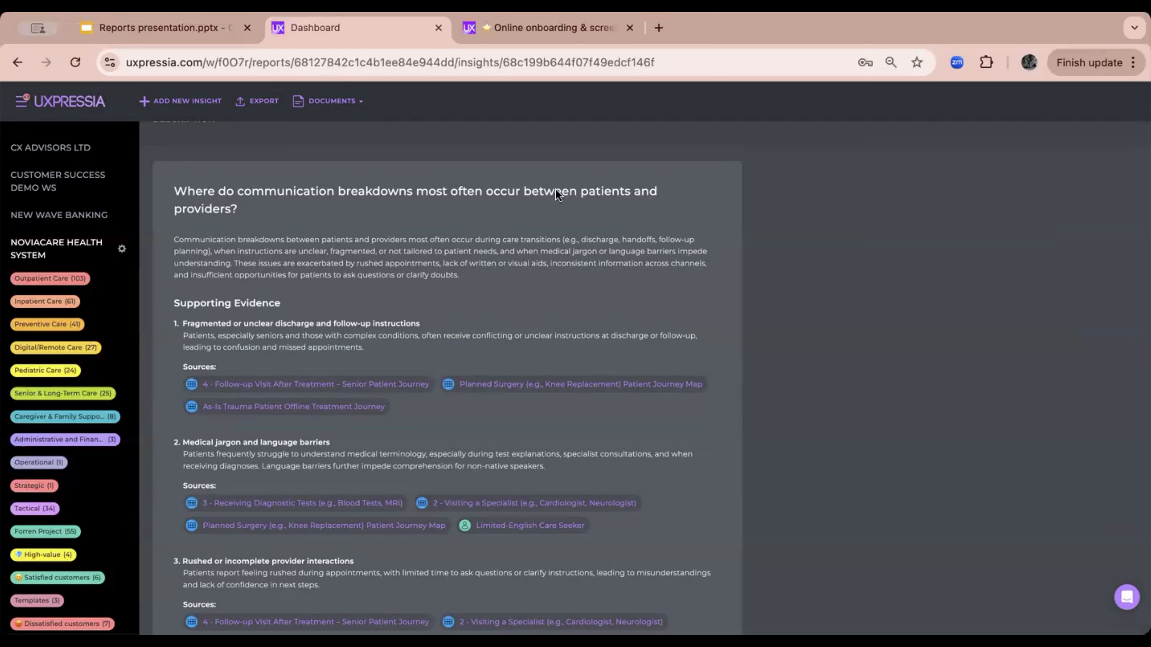
pyautogui.scroll(-3, 275, 397)
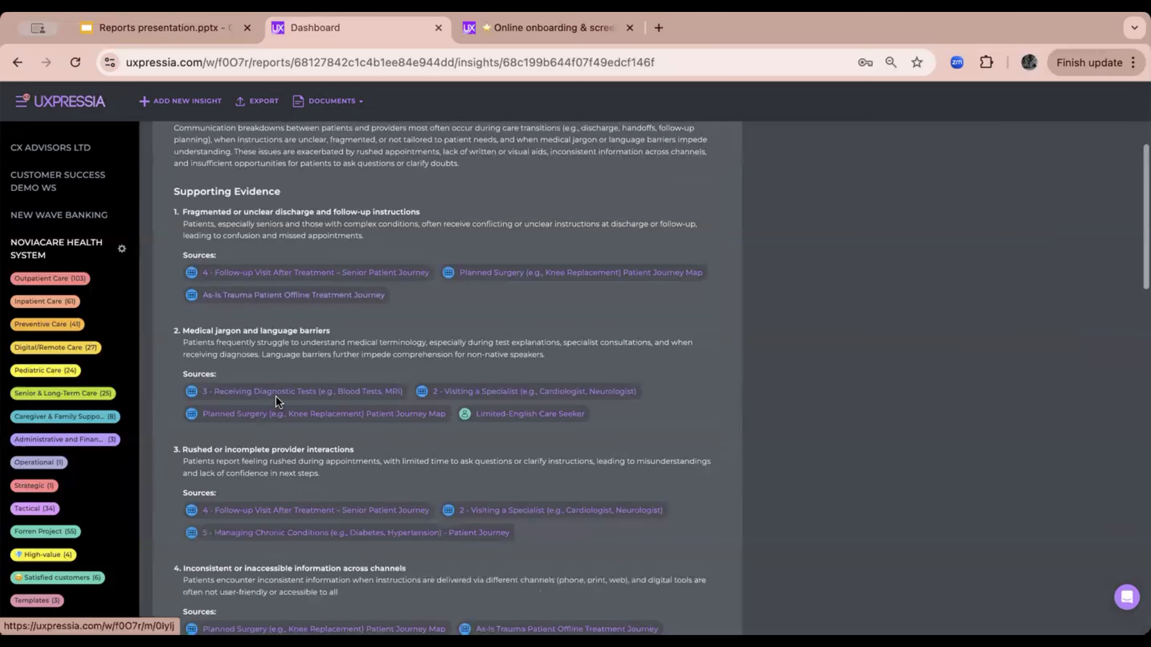
pyautogui.scroll(-1, 226, 222)
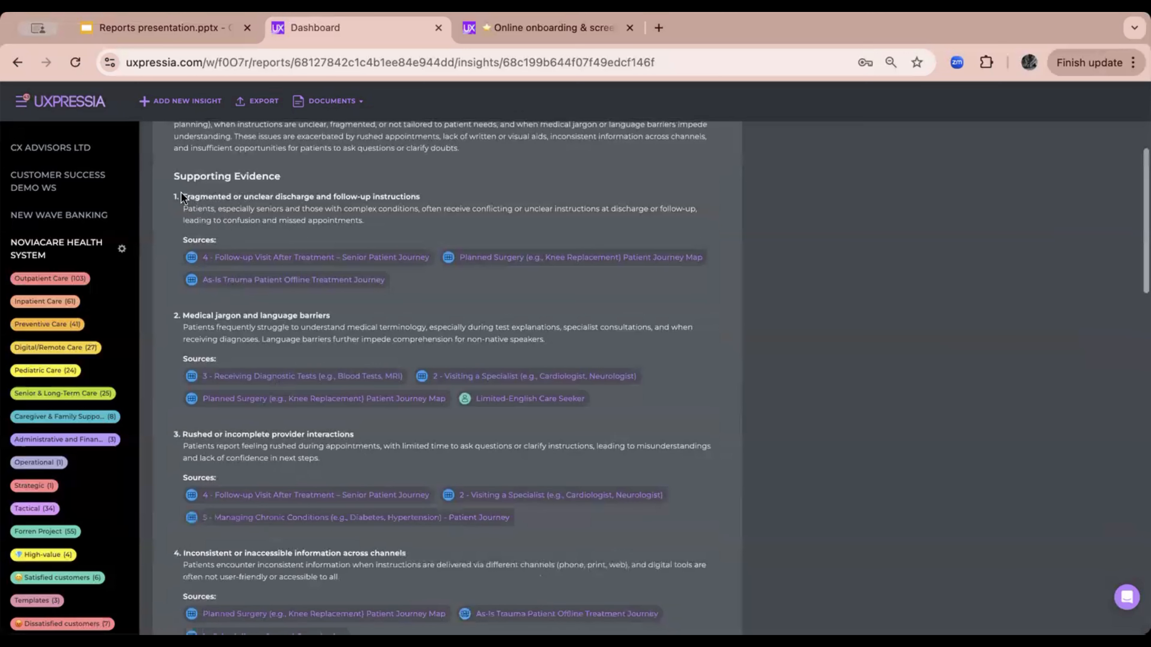
pyautogui.scroll(2, 285, 247)
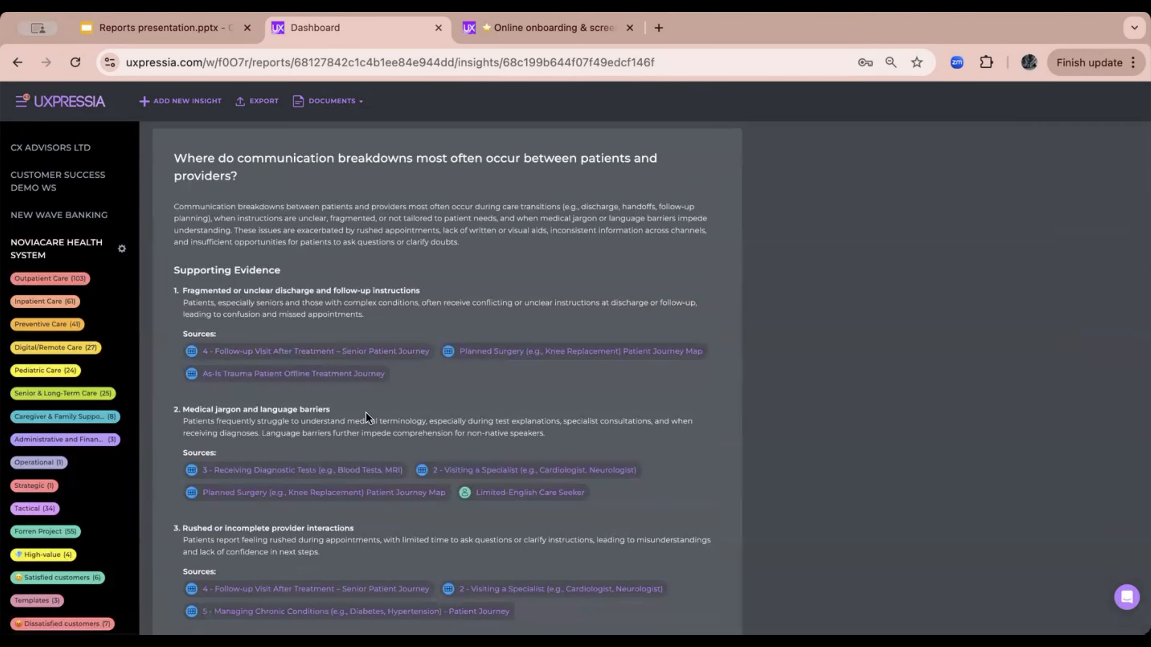
pyautogui.scroll(-1, 294, 433)
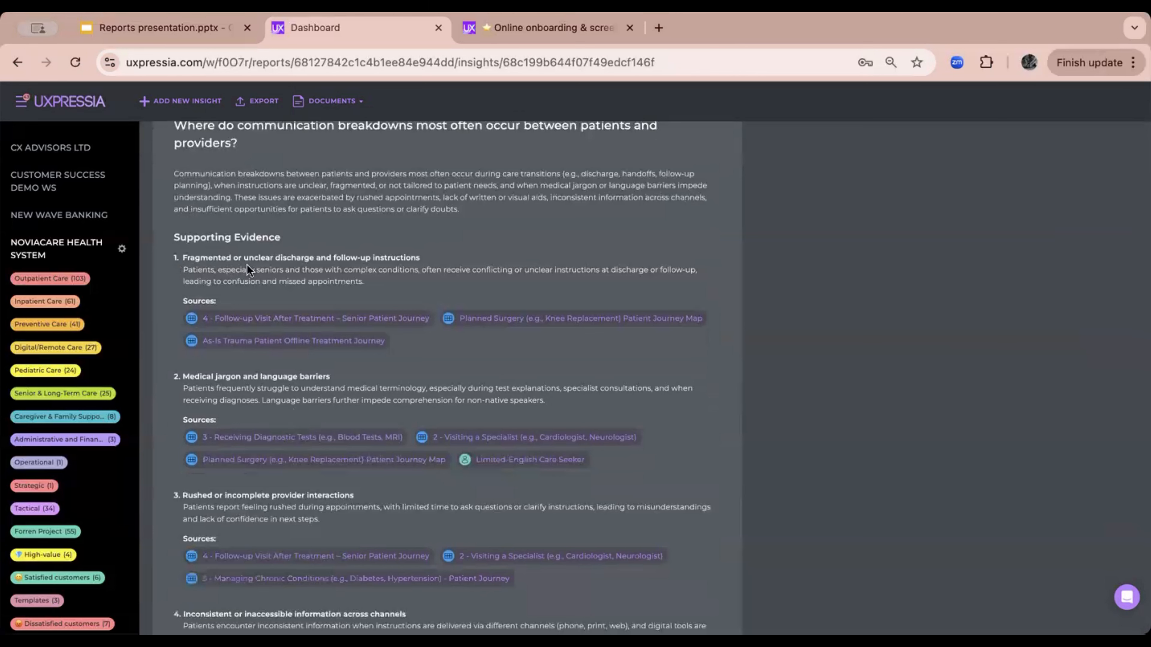
pyautogui.scroll(-2, 291, 498)
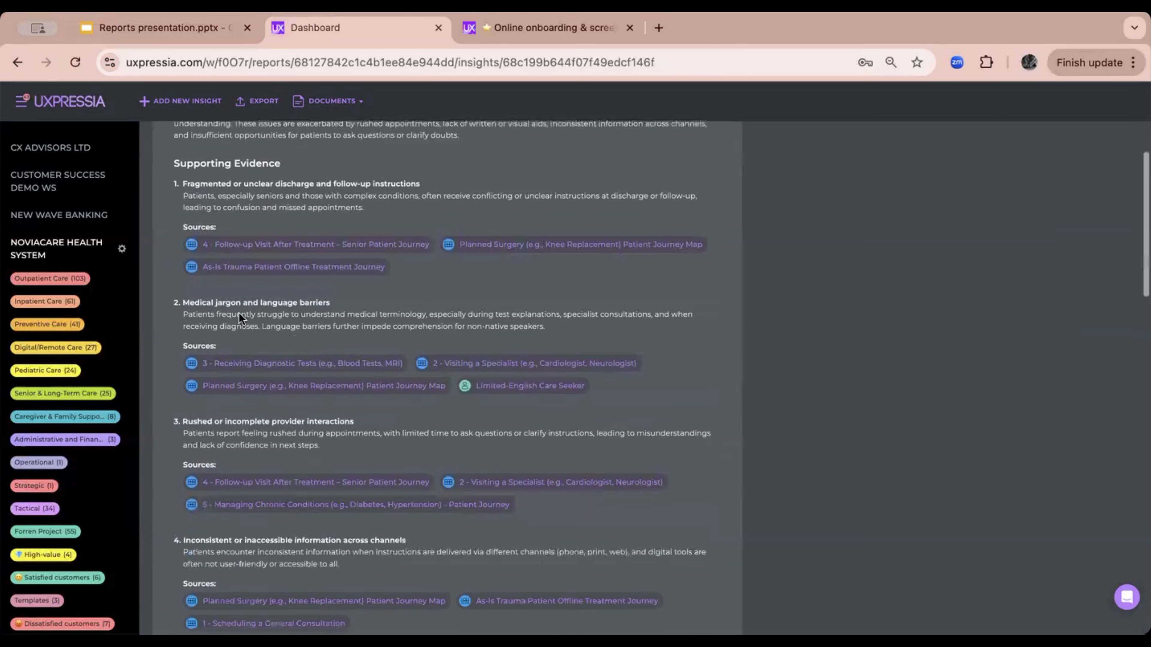
pyautogui.scroll(-3, 223, 371)
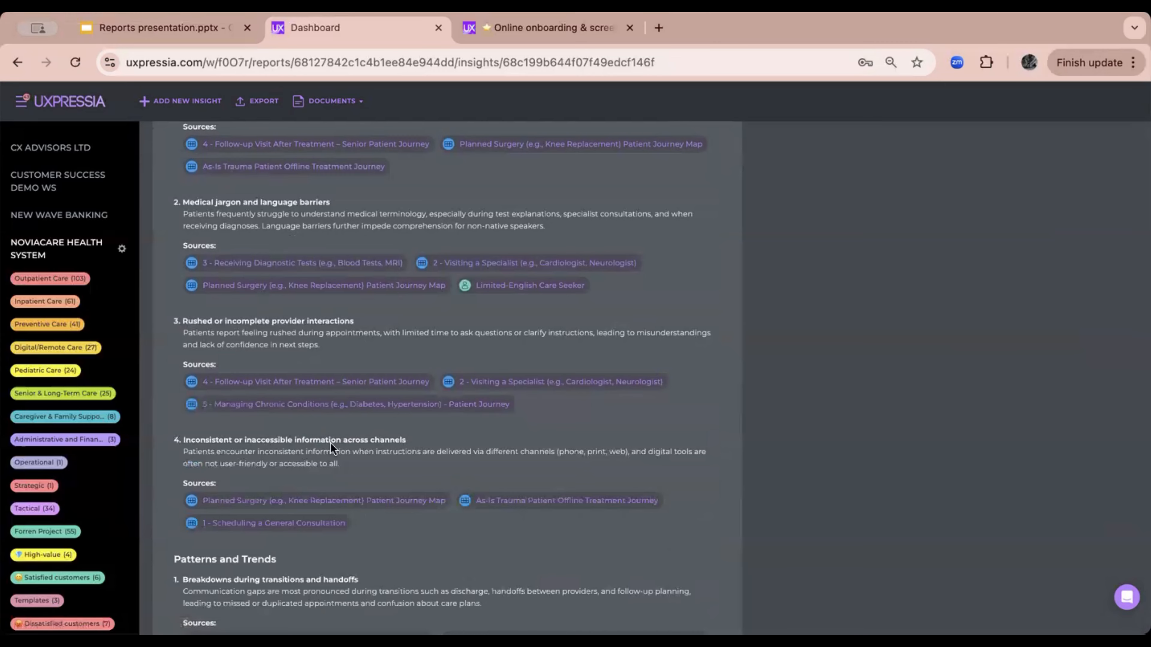
pyautogui.scroll(-2, 330, 443)
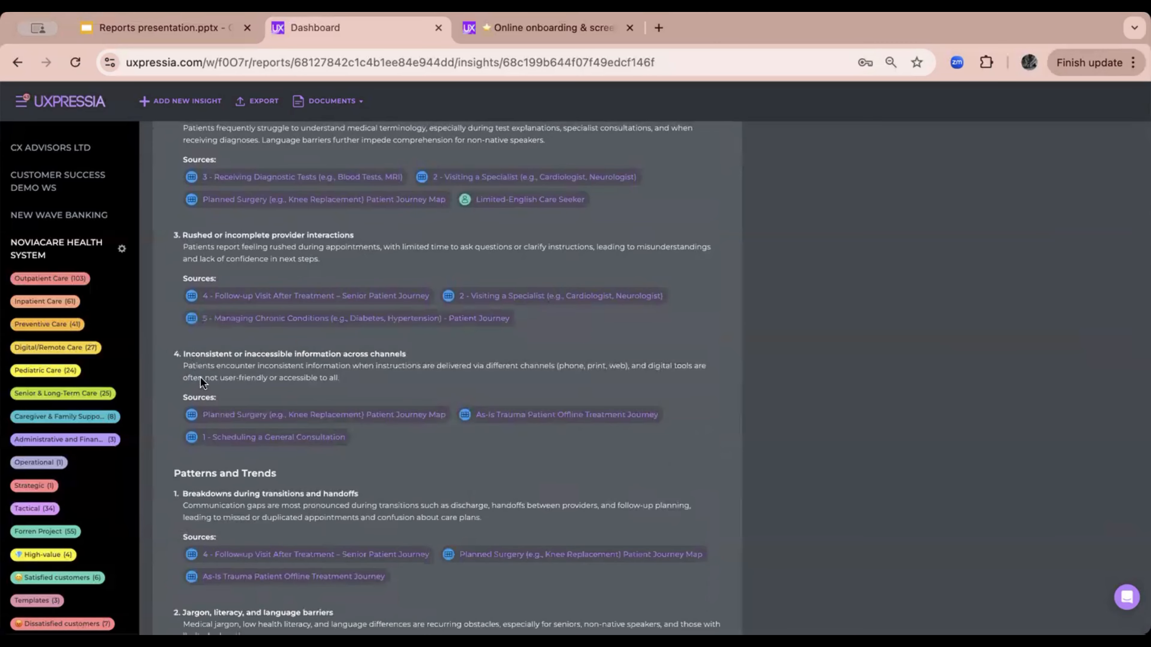
pyautogui.scroll(2, 201, 377)
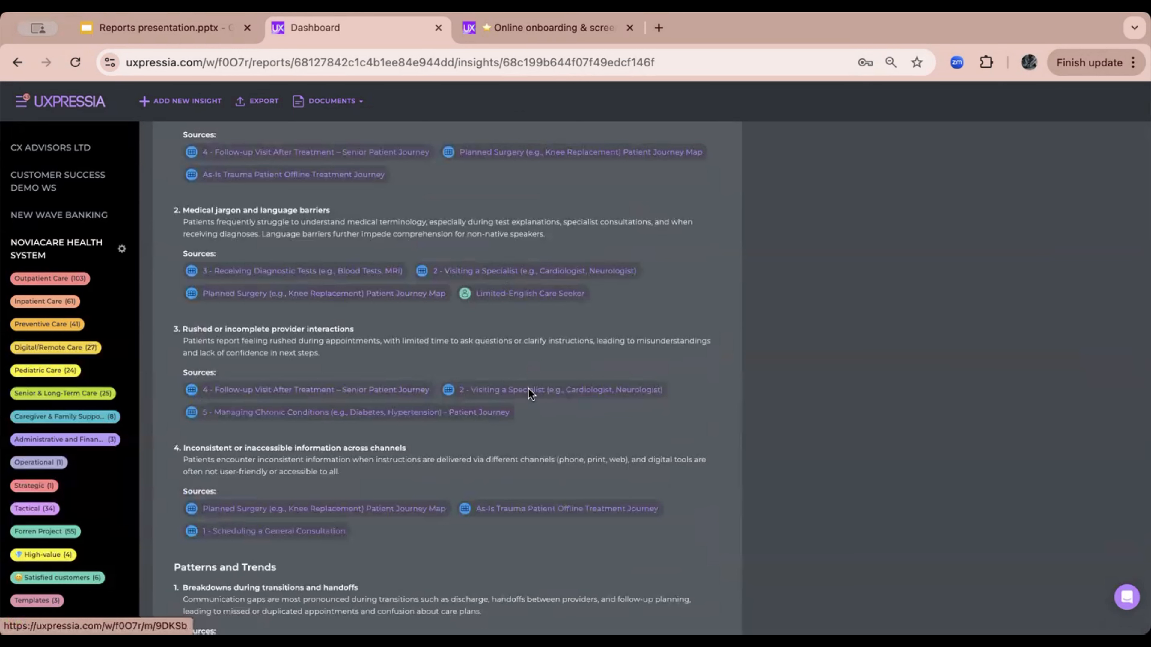
# - Review the new insight's Patterns and Trends and its Implications and Recommendations down to the related chunks
pyautogui.scroll(-4, 485, 428)
pyautogui.scroll(-2, 315, 431)
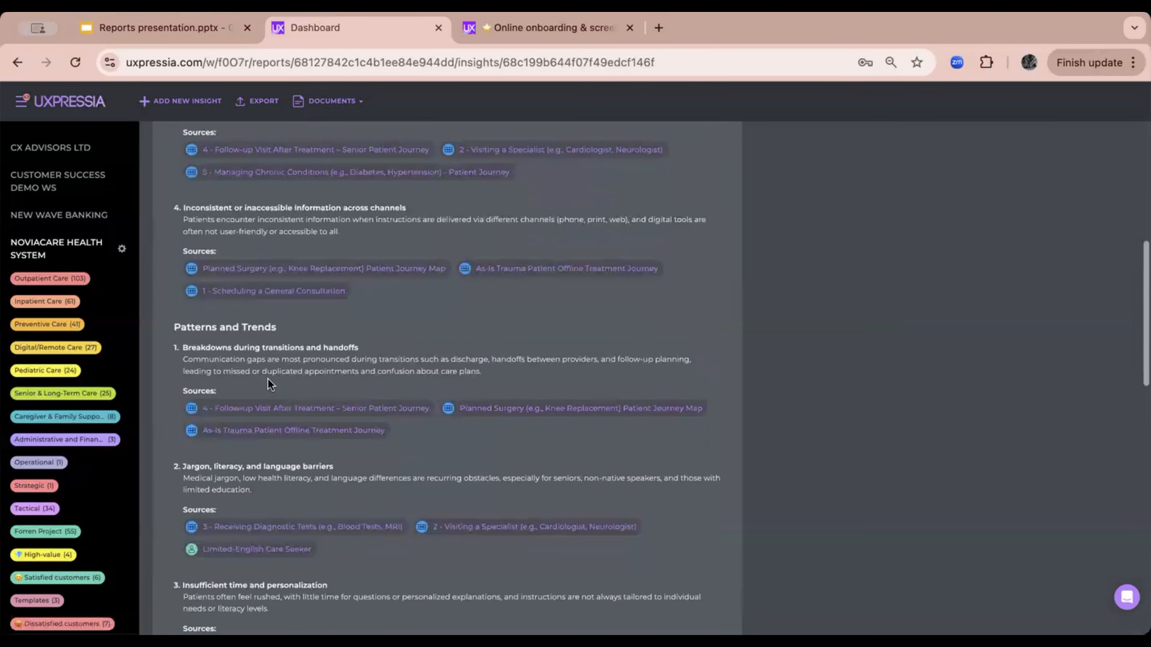
pyautogui.scroll(-3, 264, 509)
pyautogui.scroll(-9, 262, 506)
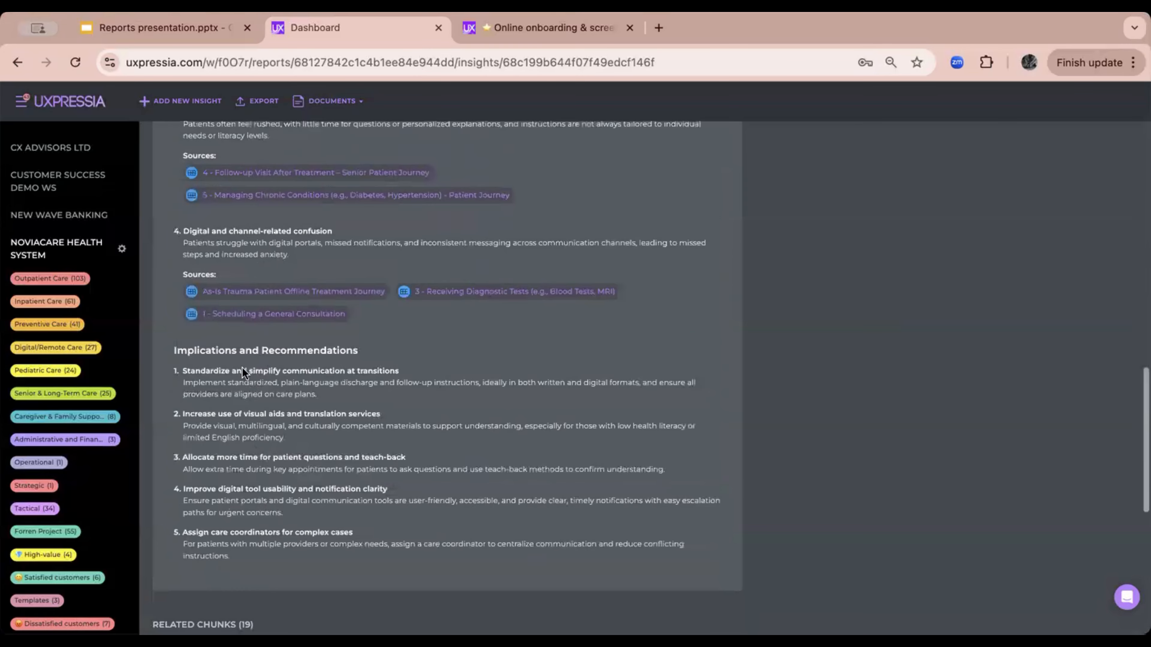
pyautogui.scroll(-5, 243, 557)
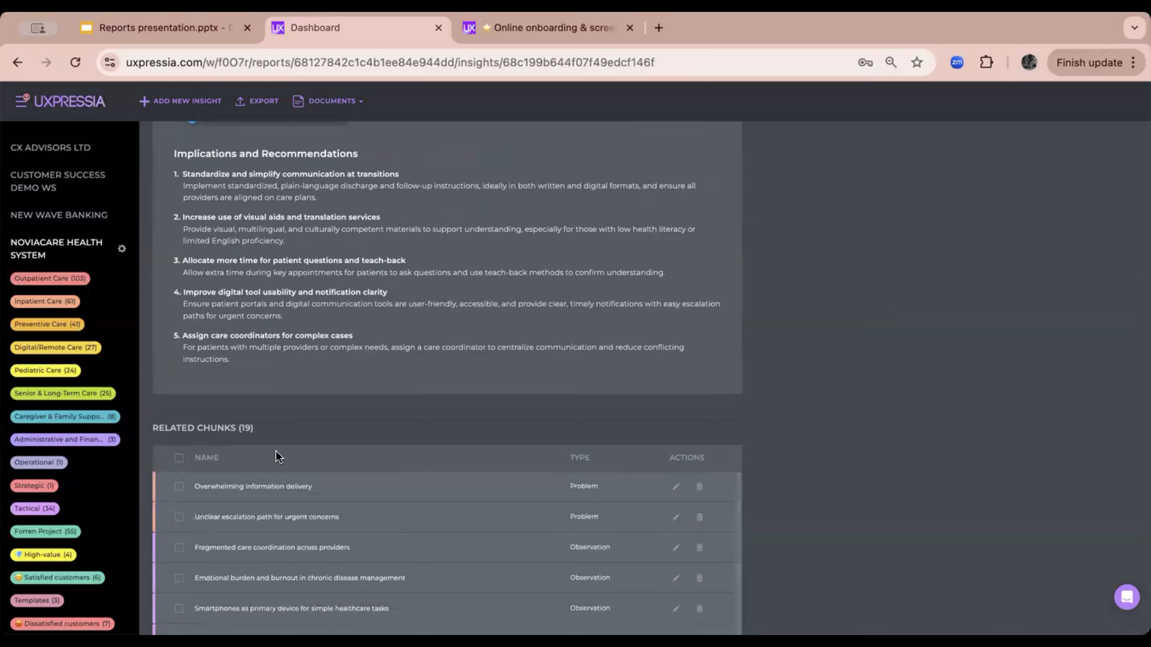
# - Go through the insight's related chunks and open the task "Set and communicate clear result timeframes" for editing
pyautogui.scroll(-6, 276, 451)
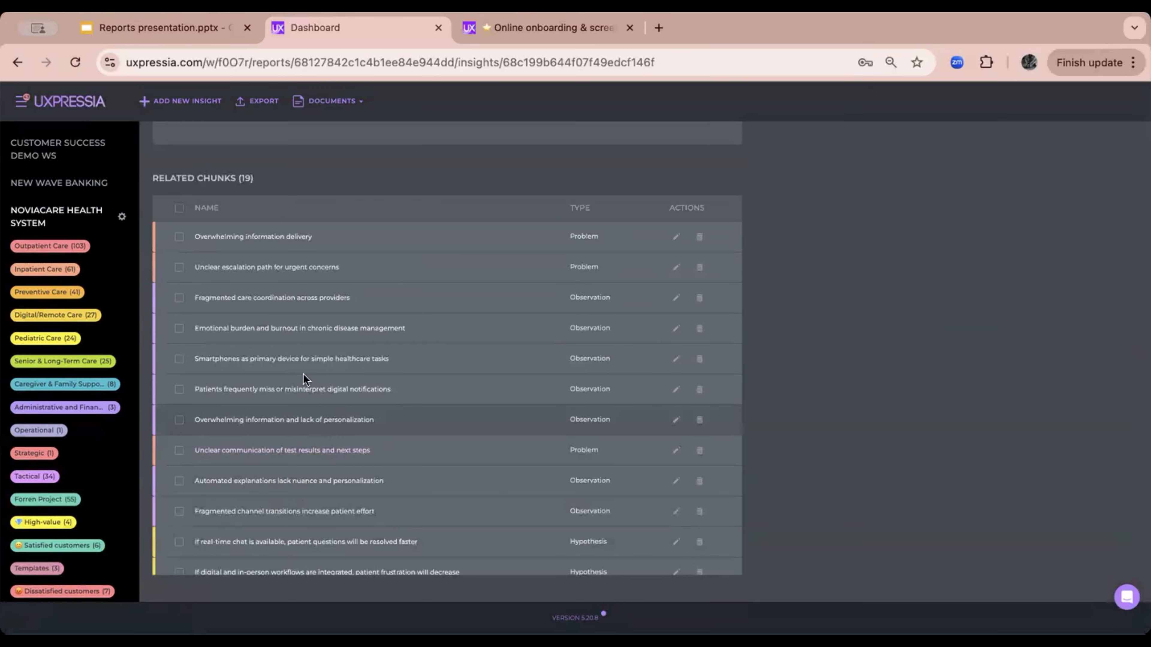
pyautogui.scroll(2, 305, 394)
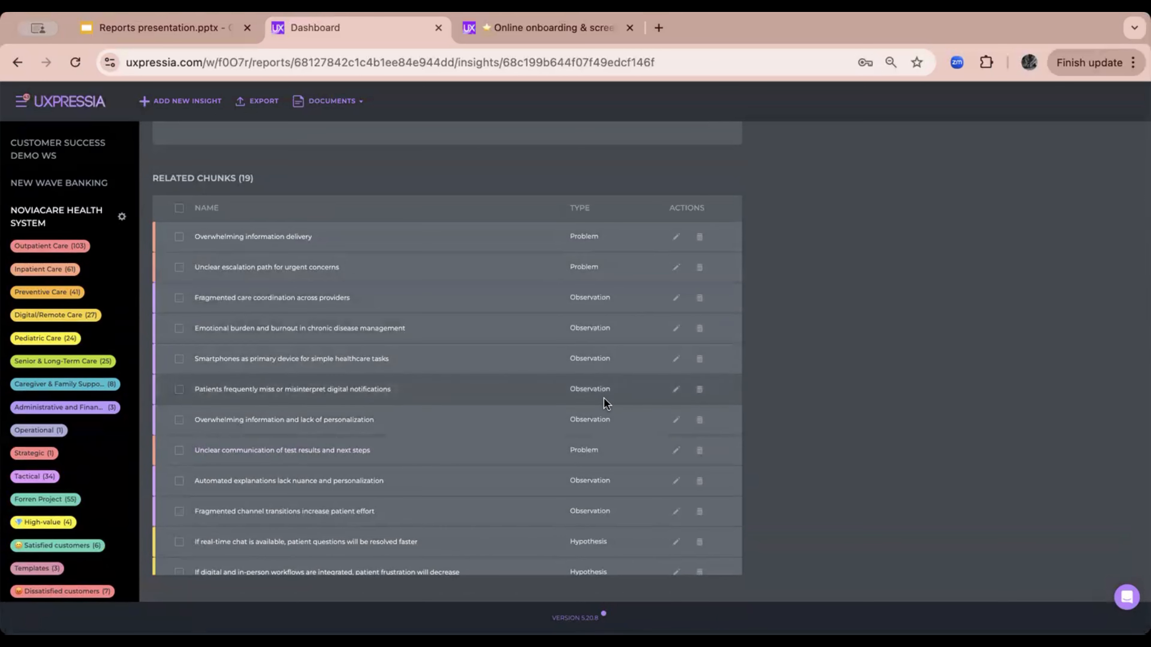
pyautogui.scroll(-5, 604, 450)
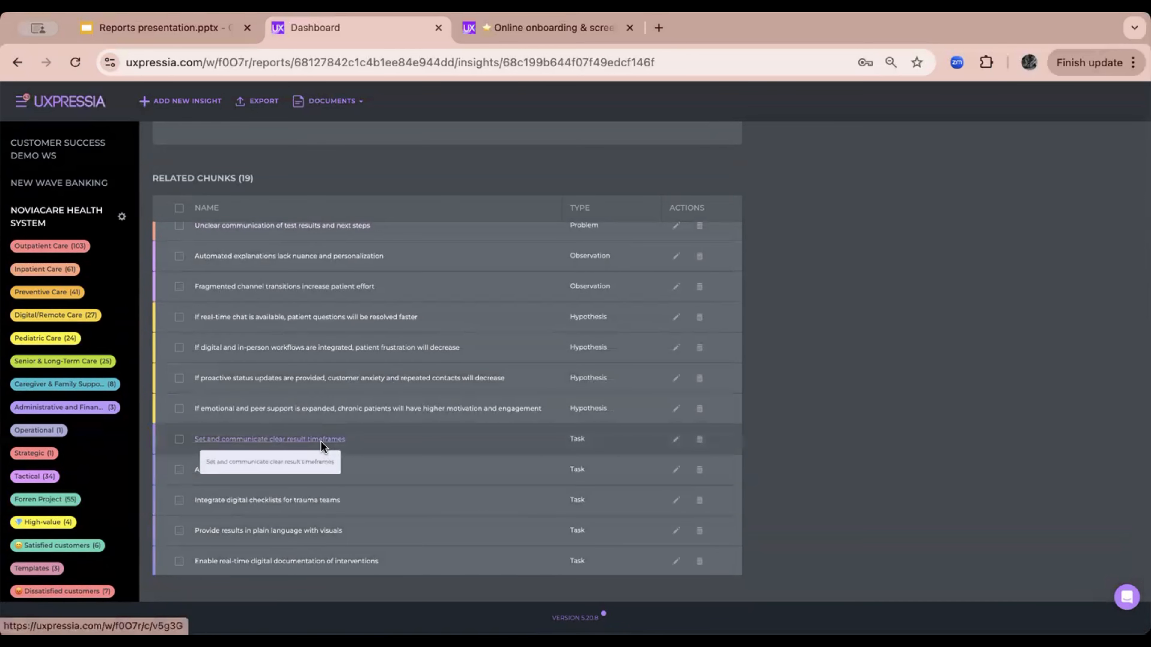
pyautogui.click(675, 440)
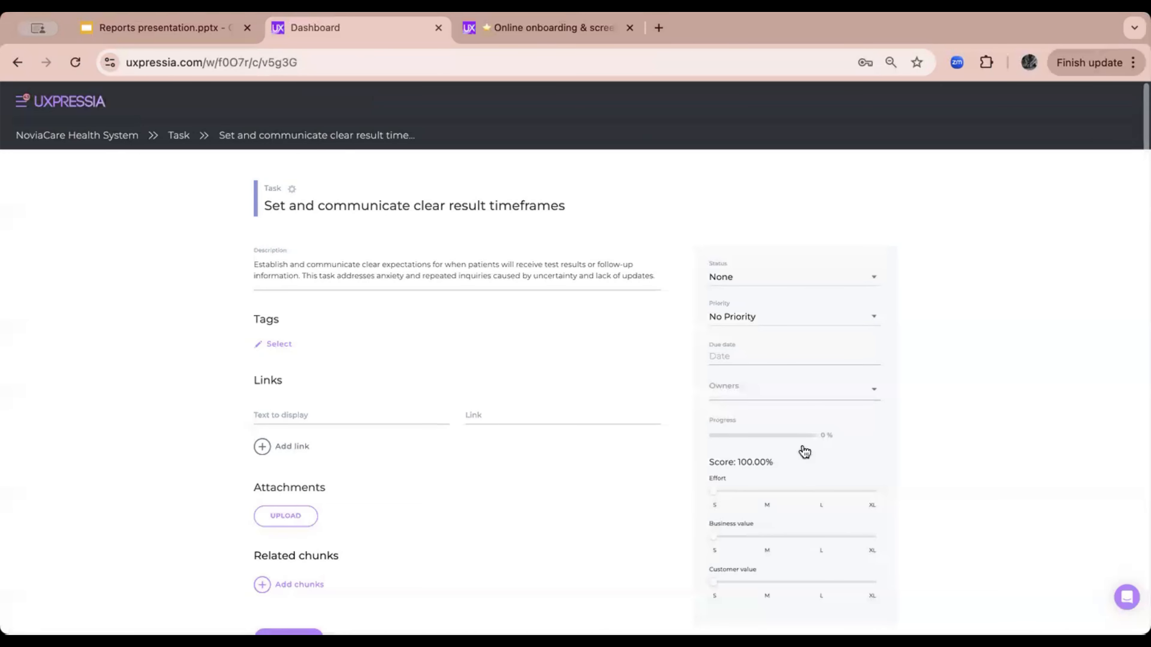
# - Assign a team member from the workspace as the owner of the result timeframes task
pyautogui.click(761, 393)
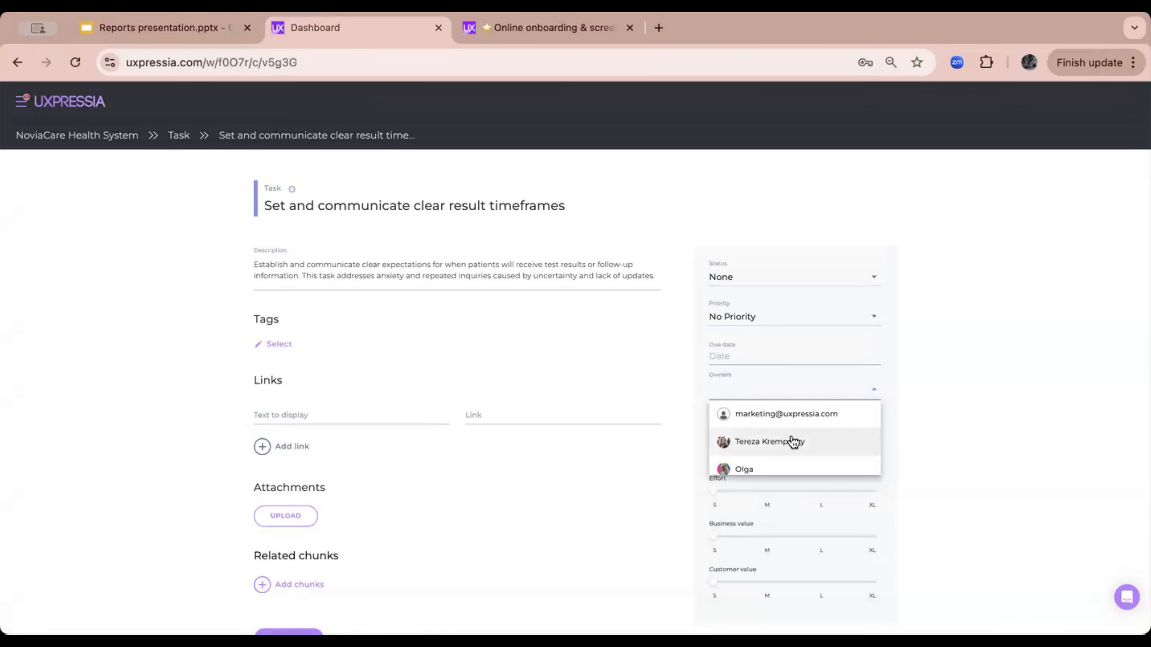
pyautogui.scroll(-5, 752, 451)
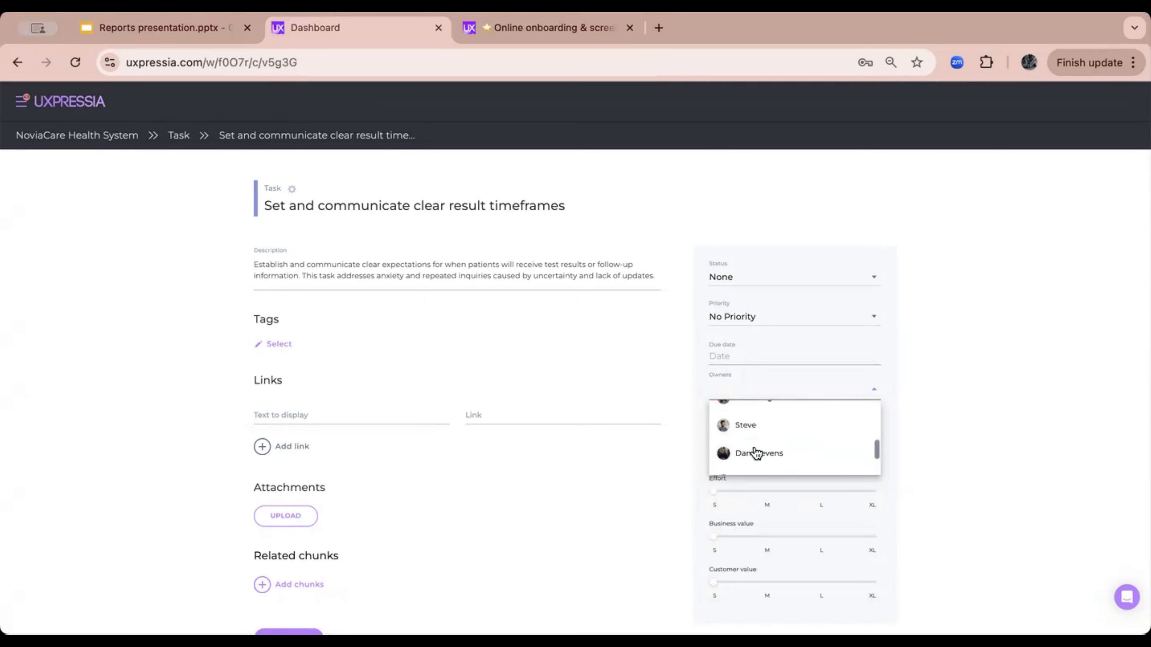
pyautogui.scroll(-3, 752, 443)
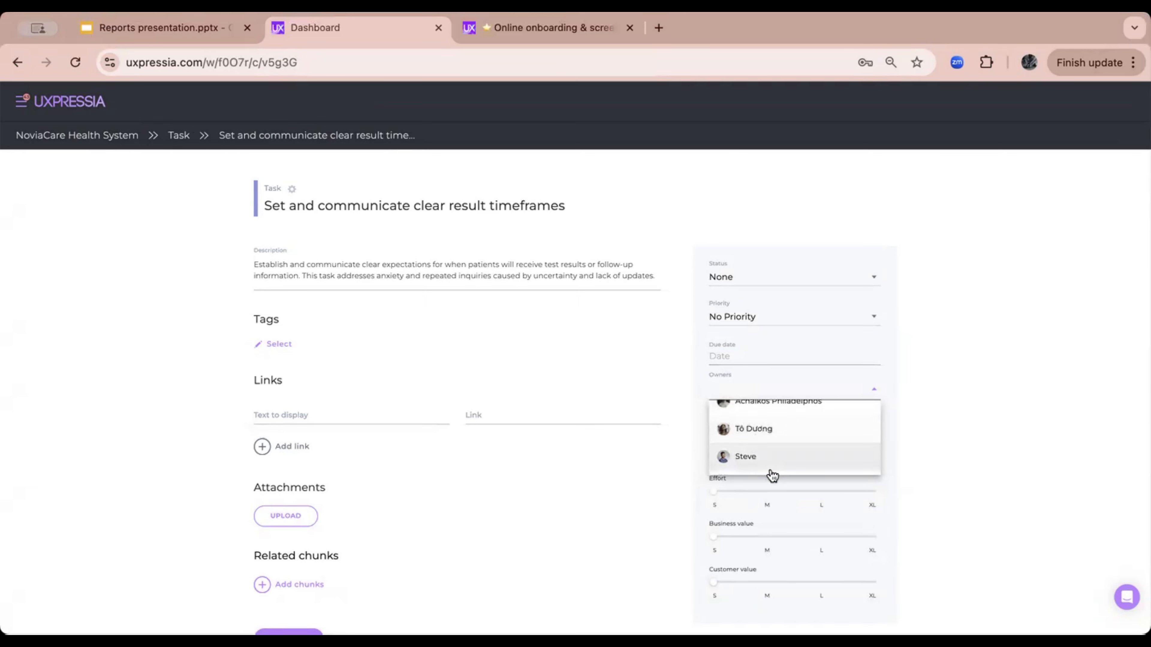
pyautogui.click(766, 449)
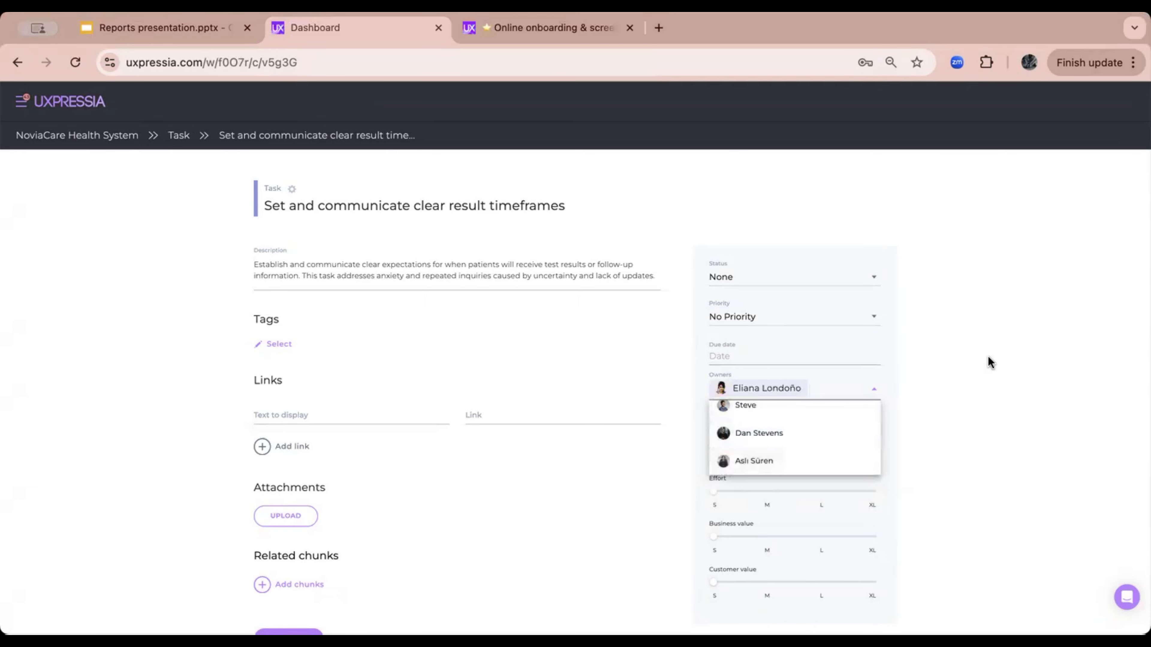
pyautogui.click(1004, 389)
# - Set the due date of the result timeframes task to Sep 22, 2025
pyautogui.click(764, 357)
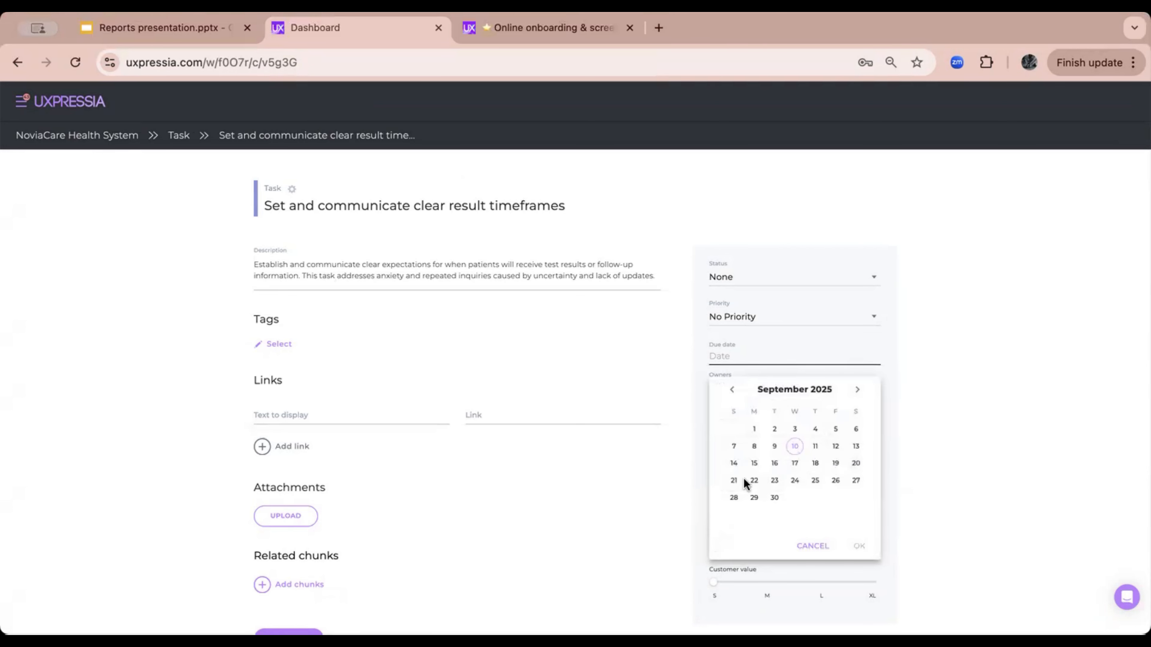
pyautogui.click(755, 480)
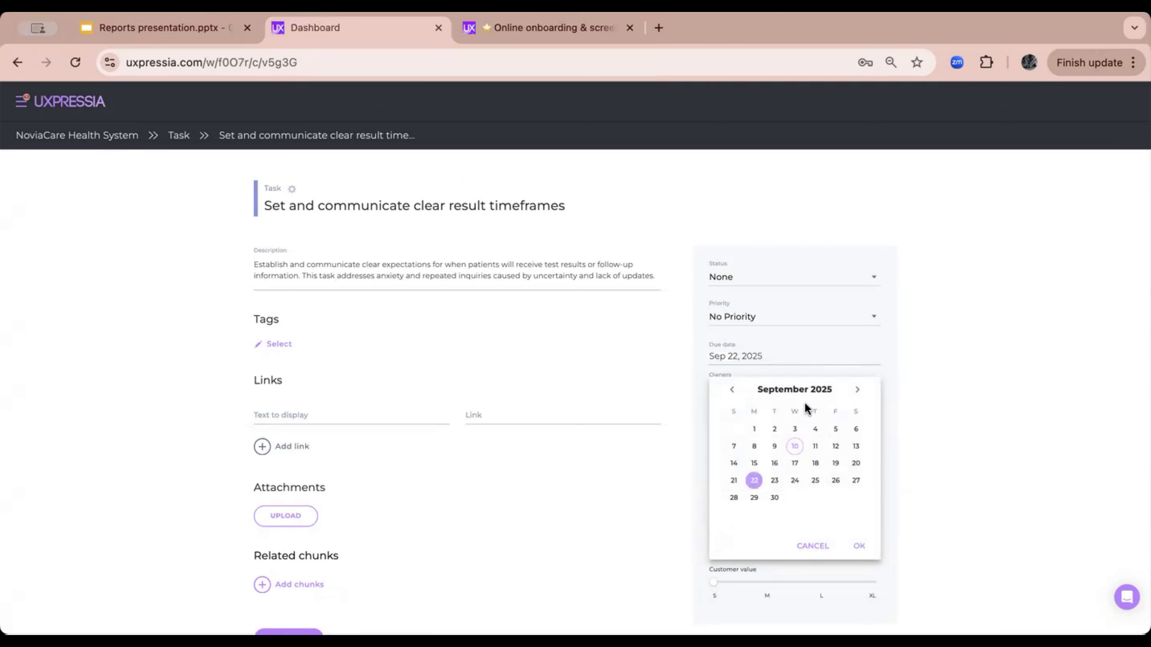
pyautogui.click(859, 546)
pyautogui.scroll(-1, 761, 493)
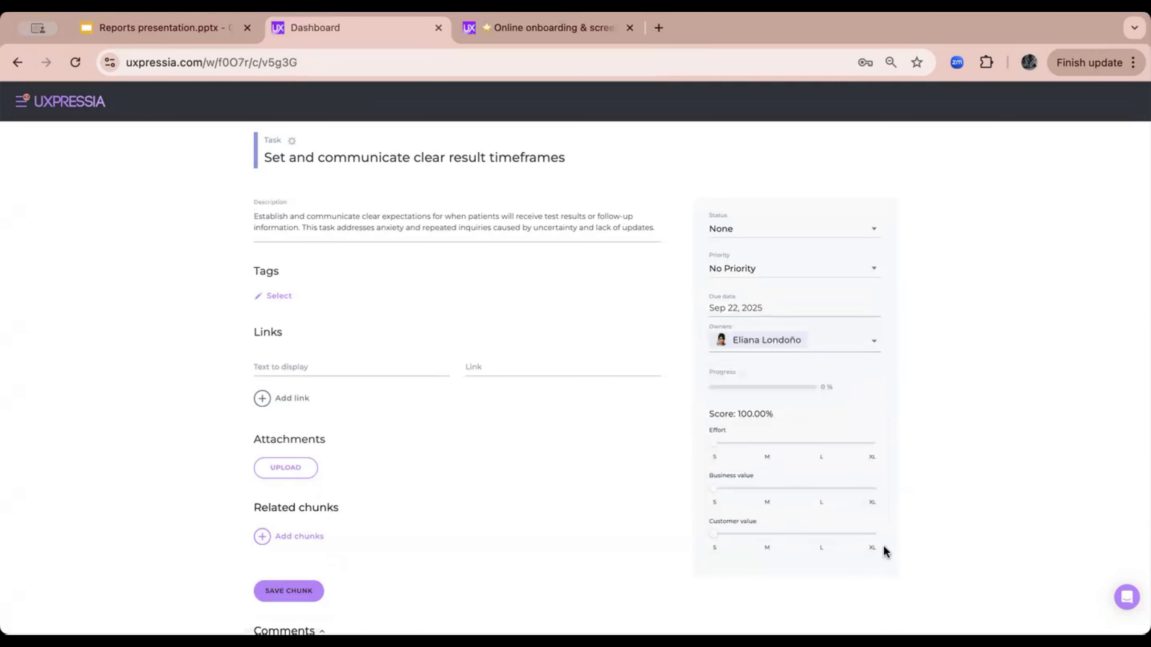
# - Return to the communication breakdowns insight and review its supporting evidence, linked sources, and implications and recommendations
pyautogui.click(17, 62)
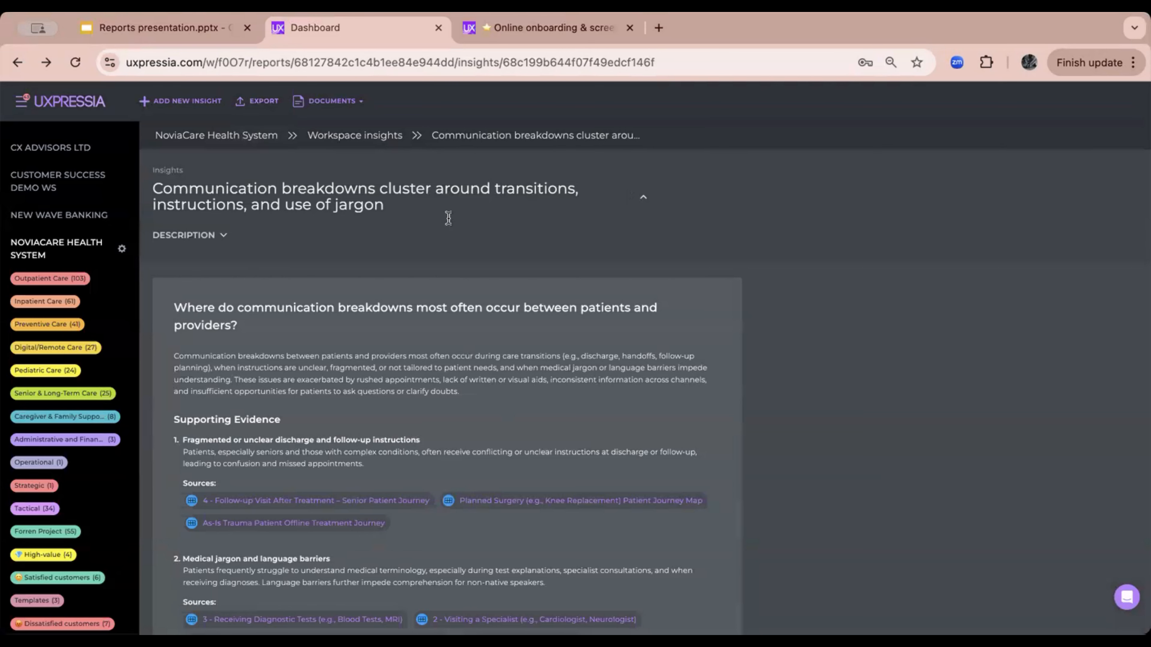
pyautogui.scroll(-10, 390, 405)
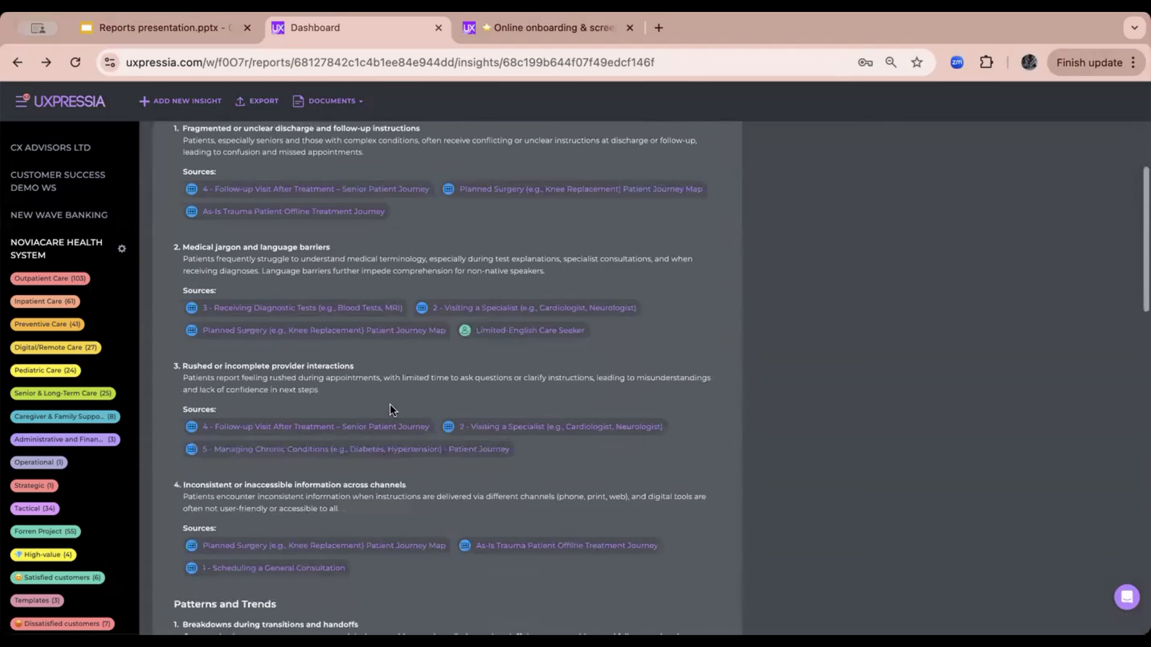
pyautogui.scroll(8, 390, 408)
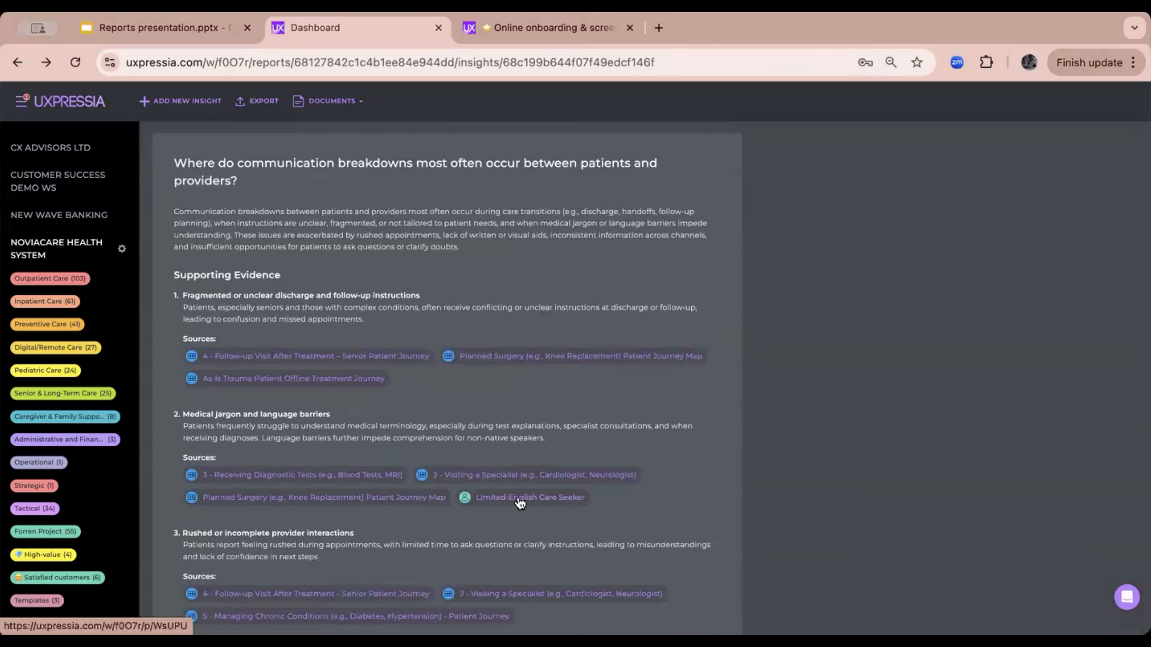
pyautogui.scroll(-6, 530, 439)
pyautogui.scroll(-14, 529, 440)
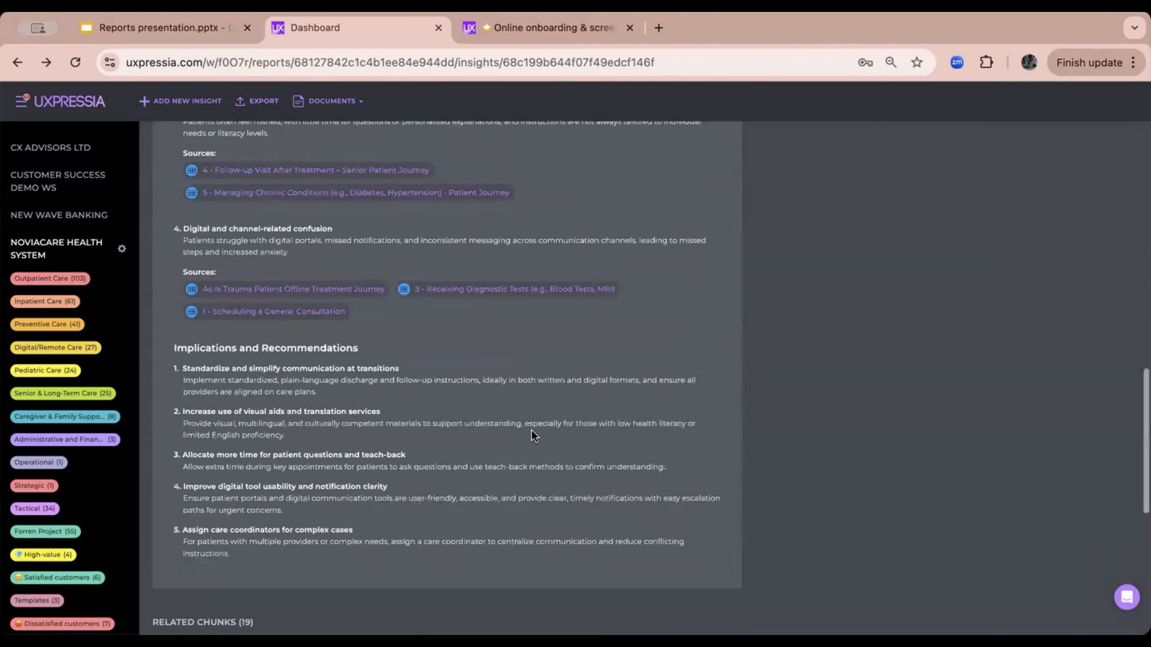
pyautogui.scroll(20, 533, 435)
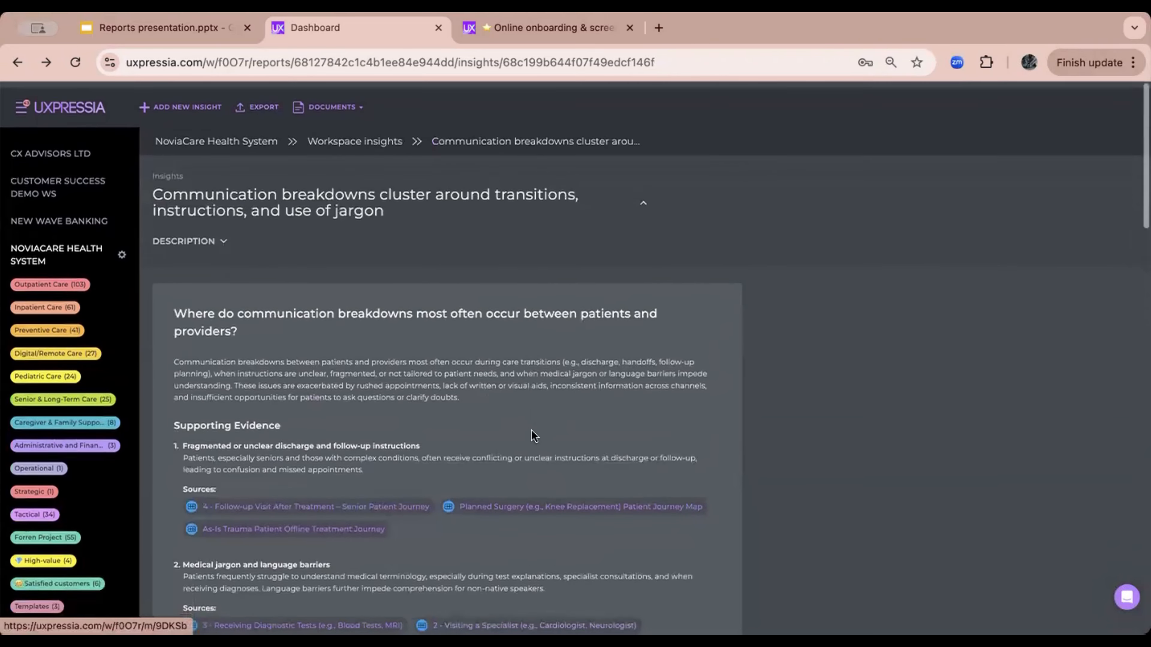